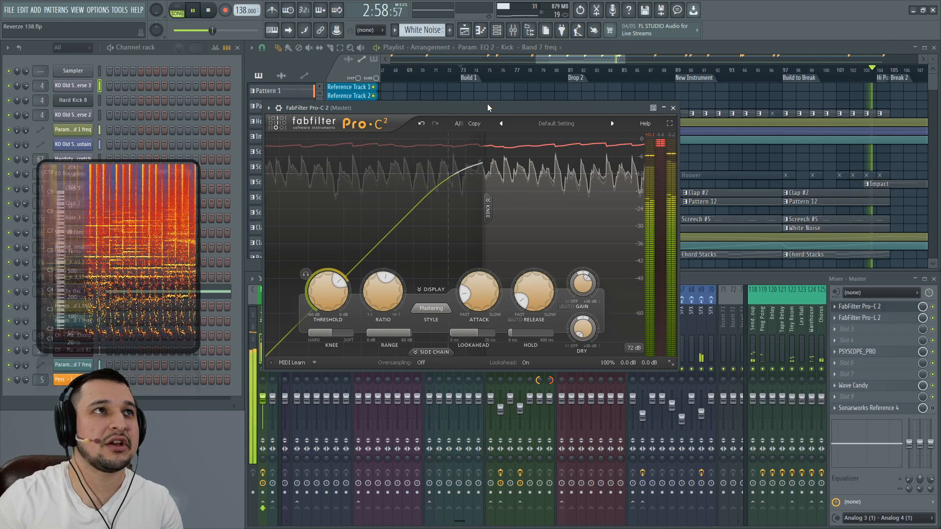
Stop playback and preview the master Pro-C 2 interface at Small, larger and full-screen sizes, ending back at its original window size.
{"action": "key", "text": "space"}
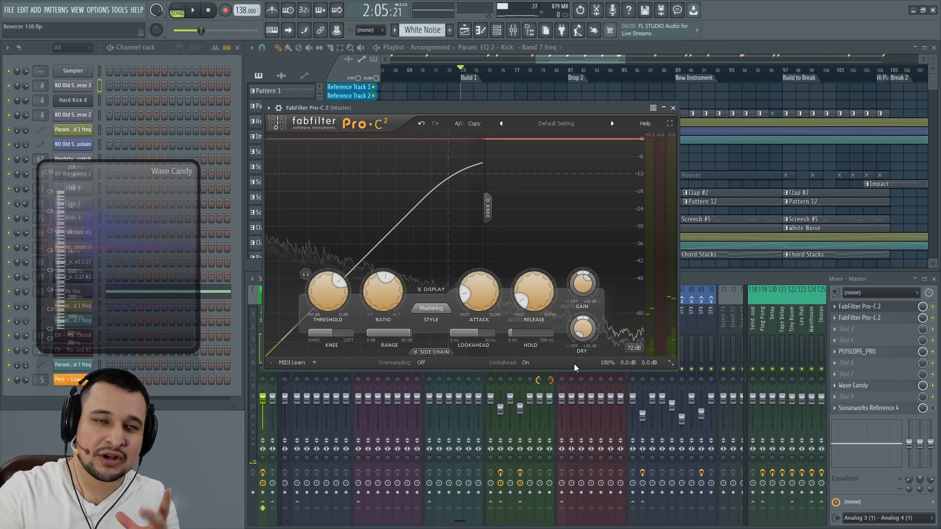
{"action": "left_click", "coordinate": [670, 362]}
{"action": "left_click", "coordinate": [684, 374]}
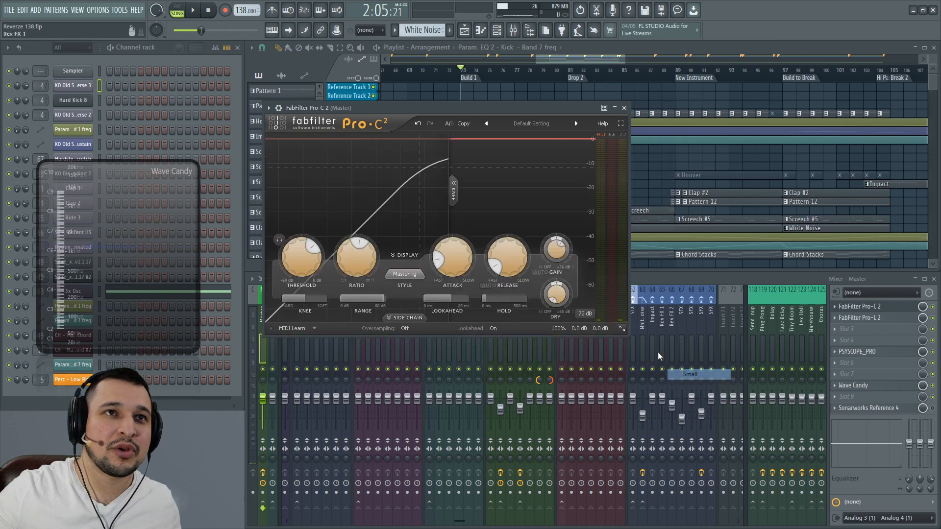
{"action": "left_click", "coordinate": [621, 328]}
{"action": "left_click", "coordinate": [640, 362]}
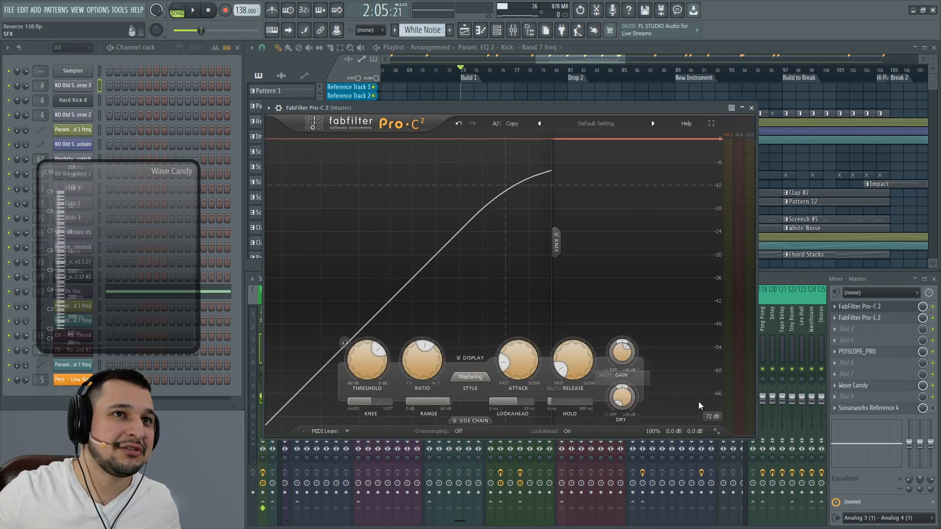
{"action": "left_click", "coordinate": [729, 453]}
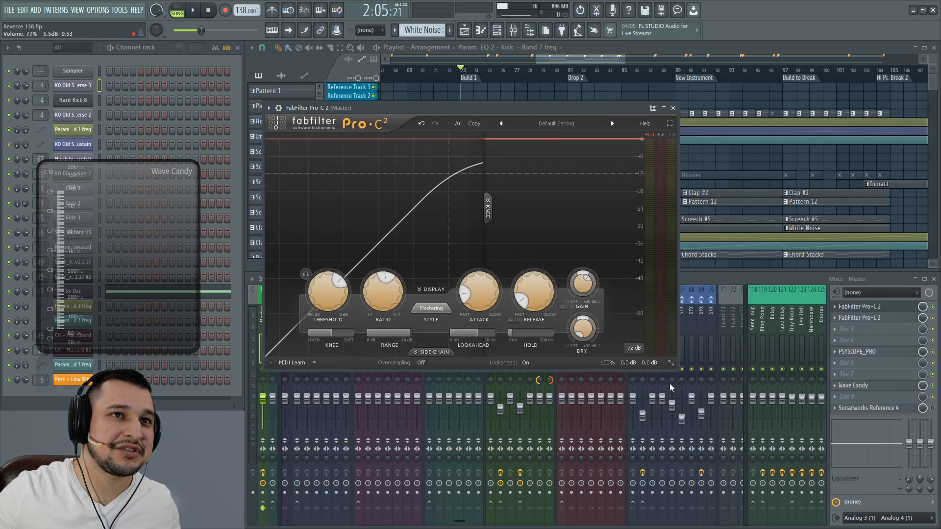
{"action": "left_click", "coordinate": [668, 124]}
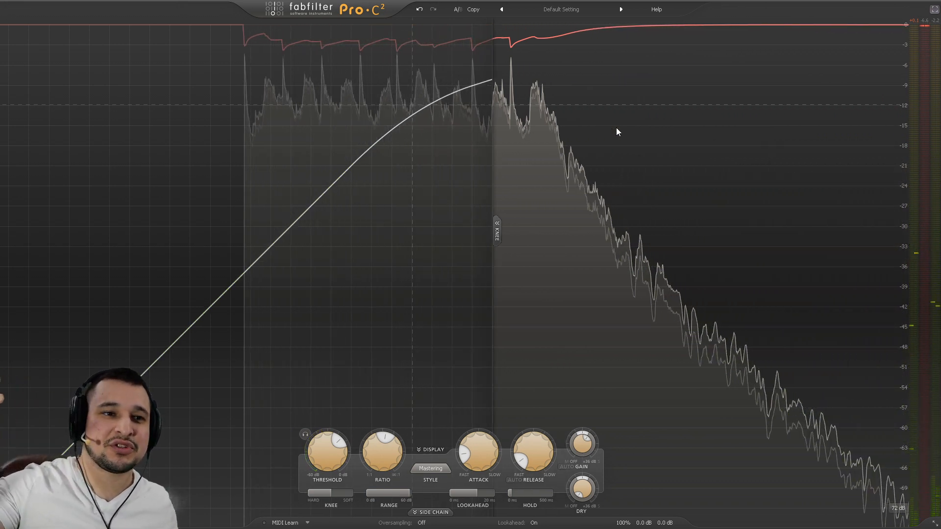
{"action": "left_click", "coordinate": [934, 10]}
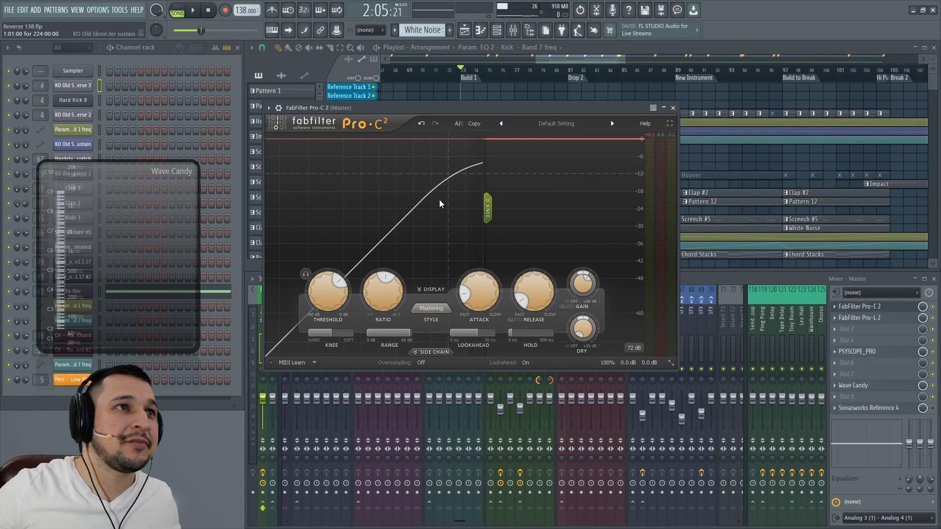
Collapse the master Pro-C 2's graphical display, play the song to watch its level meters, and close the plug-in.
{"action": "left_click", "coordinate": [429, 289]}
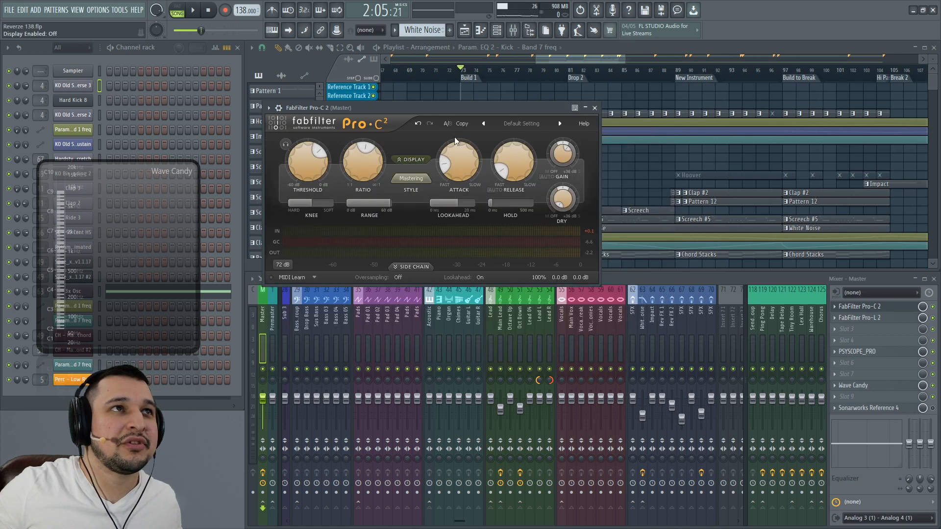
{"action": "key", "text": "space"}
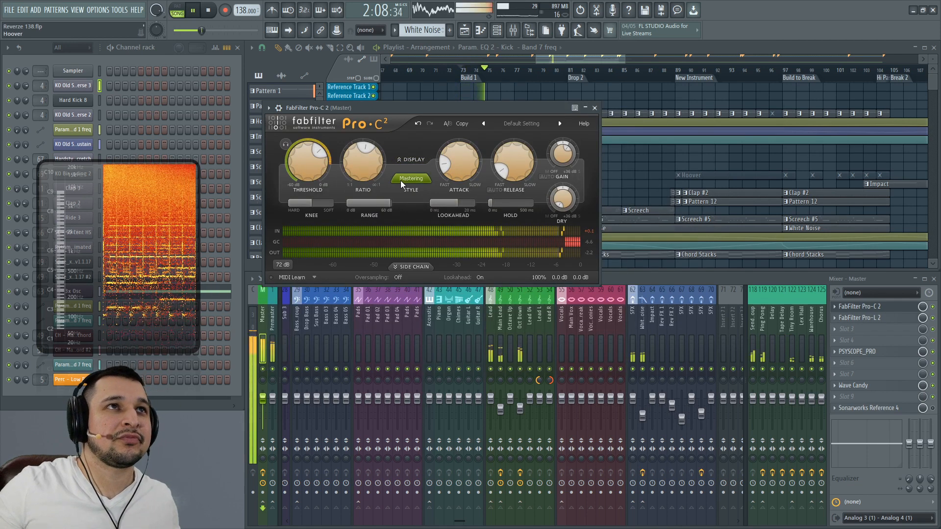
{"action": "key", "text": "space"}
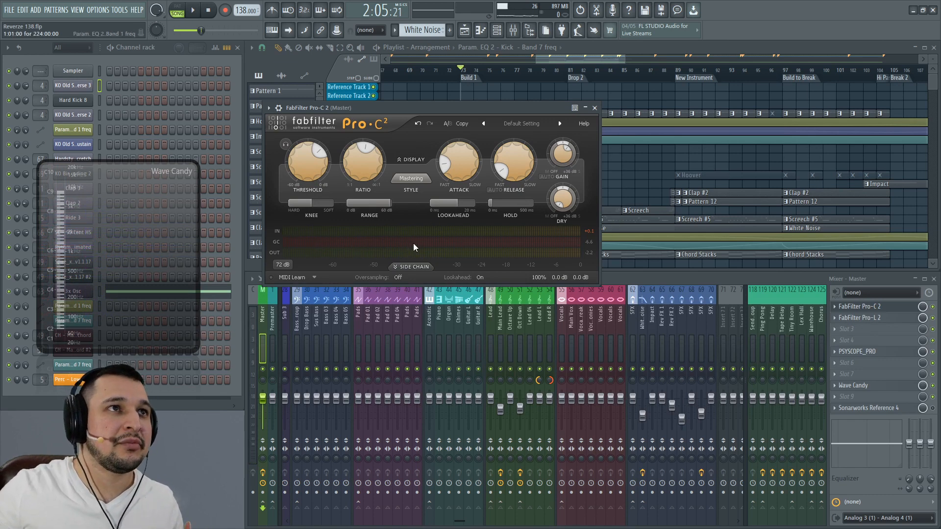
{"action": "mouse_move", "coordinate": [413, 243]}
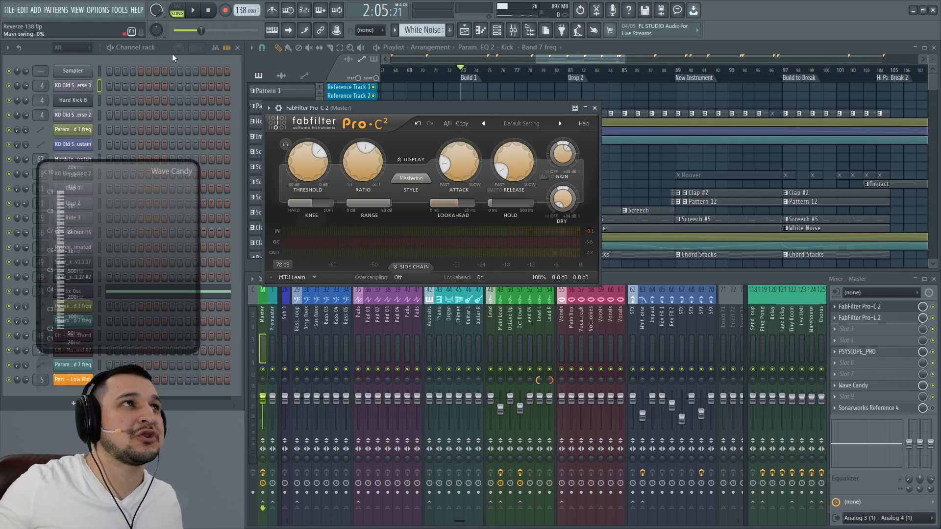
{"action": "key", "text": "space"}
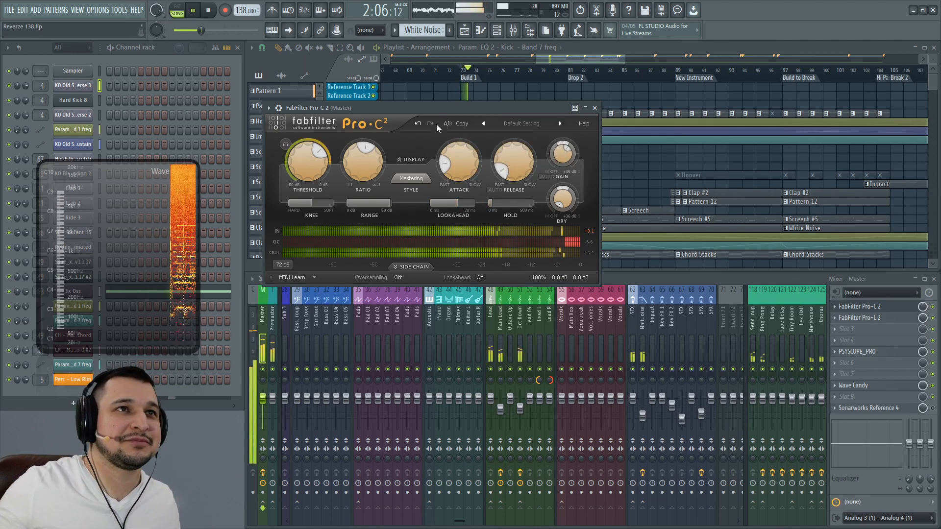
{"action": "left_click", "coordinate": [595, 108]}
Open the Pro-C 2 on the White Noise mixer track, watch its gain reduction during playback, and close it.
{"action": "scroll", "coordinate": [431, 321], "scroll_direction": "right", "scroll_amount": 6}
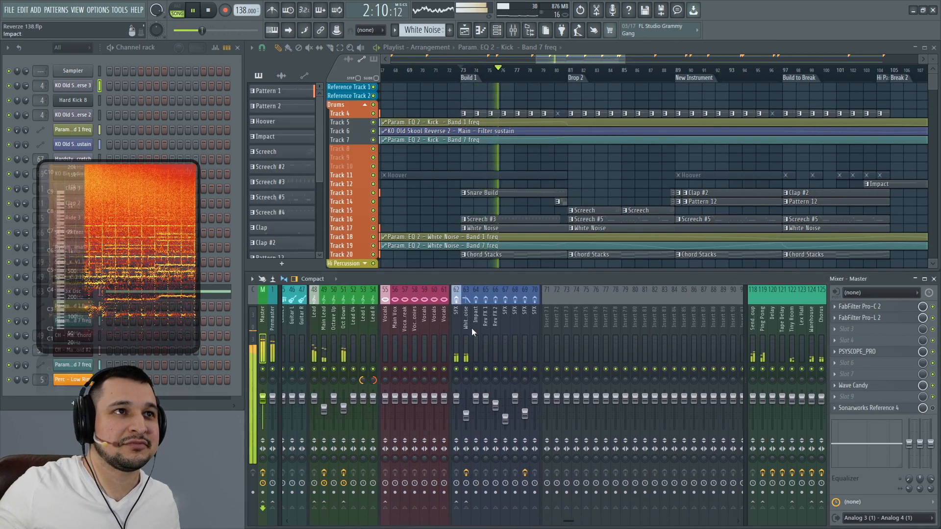
{"action": "left_click", "coordinate": [466, 327]}
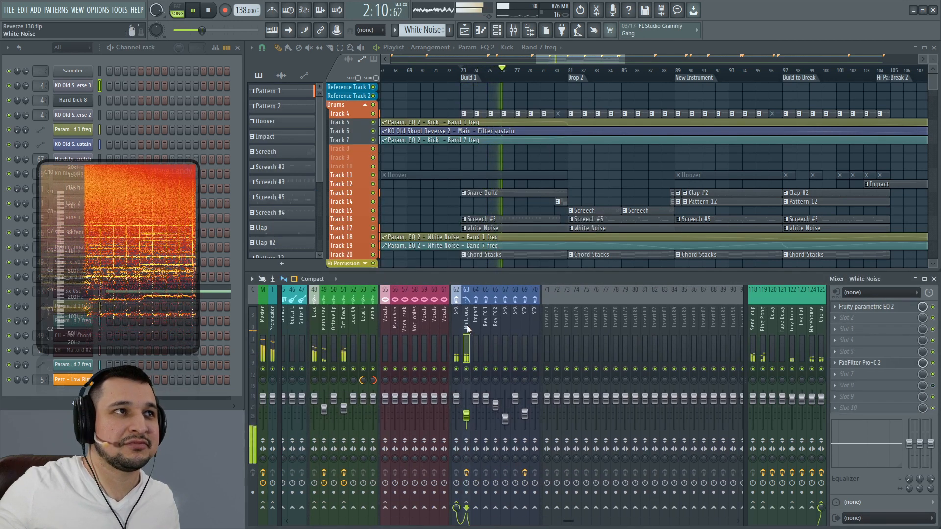
{"action": "left_click", "coordinate": [898, 365]}
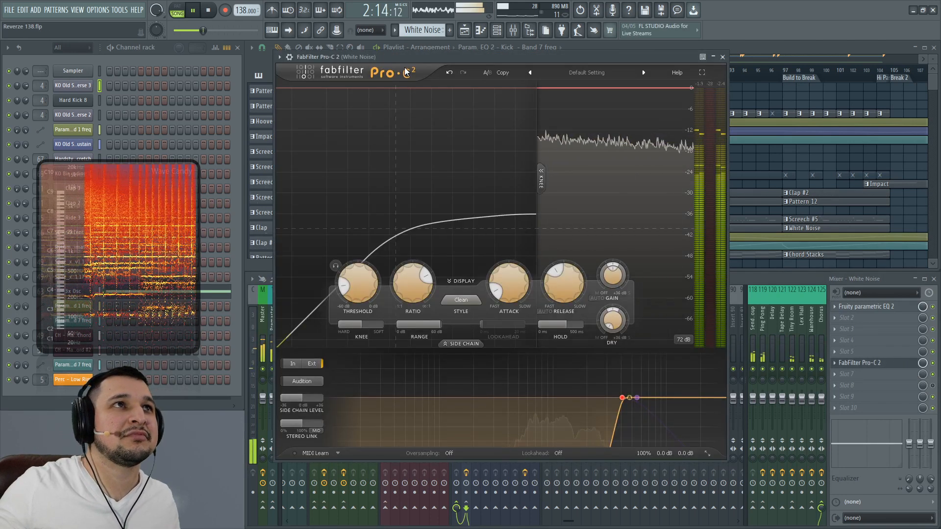
{"action": "left_click_drag", "start_coordinate": [400, 63], "coordinate": [446, 61]}
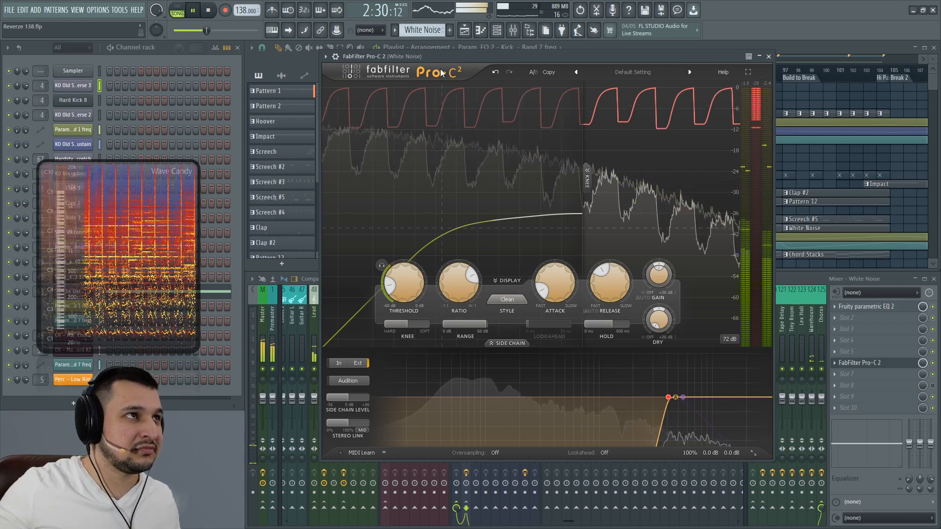
{"action": "left_click", "coordinate": [768, 56]}
Open the Pro-C 2 compressor on the Main Lead mixer track while the song plays.
{"action": "scroll", "coordinate": [363, 328], "scroll_direction": "up", "scroll_amount": 3}
{"action": "left_click", "coordinate": [413, 349]}
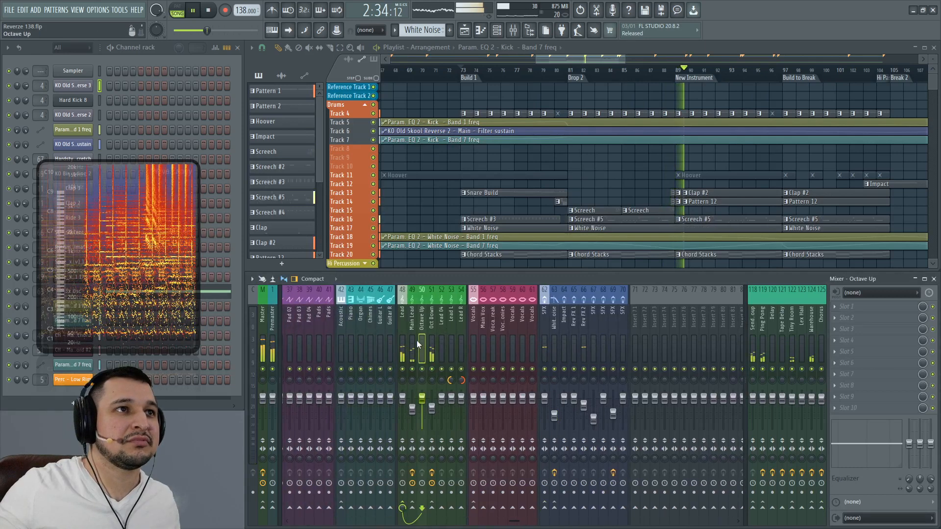
{"action": "left_click", "coordinate": [862, 385]}
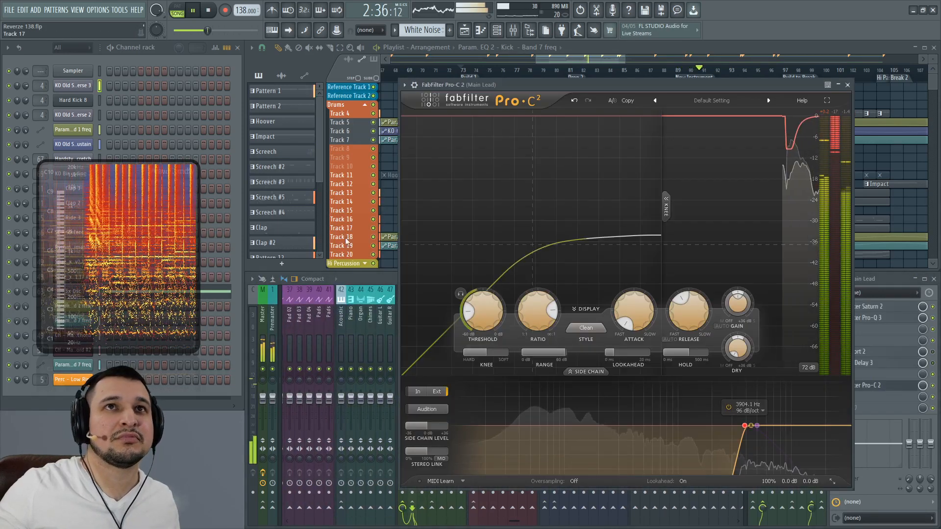
Open the Pro-C 2 compressors on the H Clap and Ride mixer tracks to watch their gain reduction.
{"action": "scroll", "coordinate": [368, 317], "scroll_direction": "up", "scroll_amount": 5}
{"action": "scroll", "coordinate": [367, 317], "scroll_direction": "up", "scroll_amount": 3}
{"action": "left_click", "coordinate": [349, 336]}
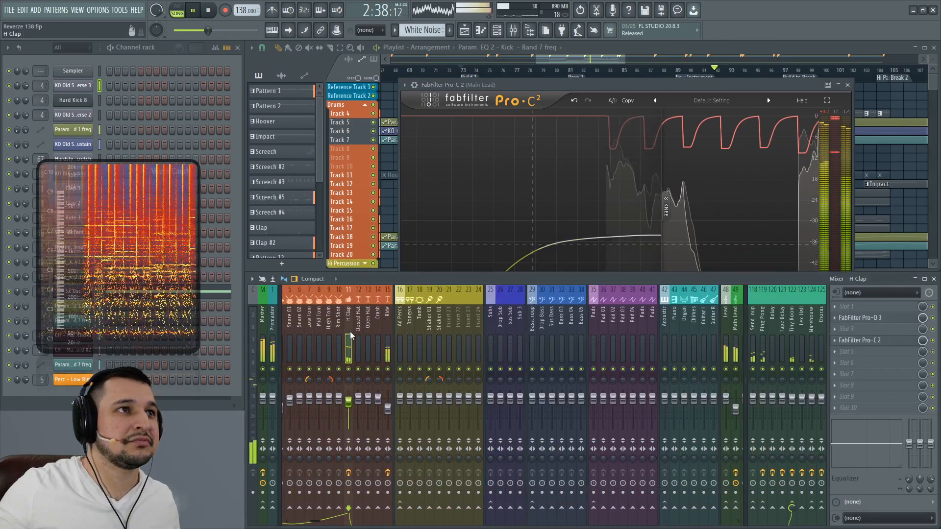
{"action": "left_click", "coordinate": [879, 342]}
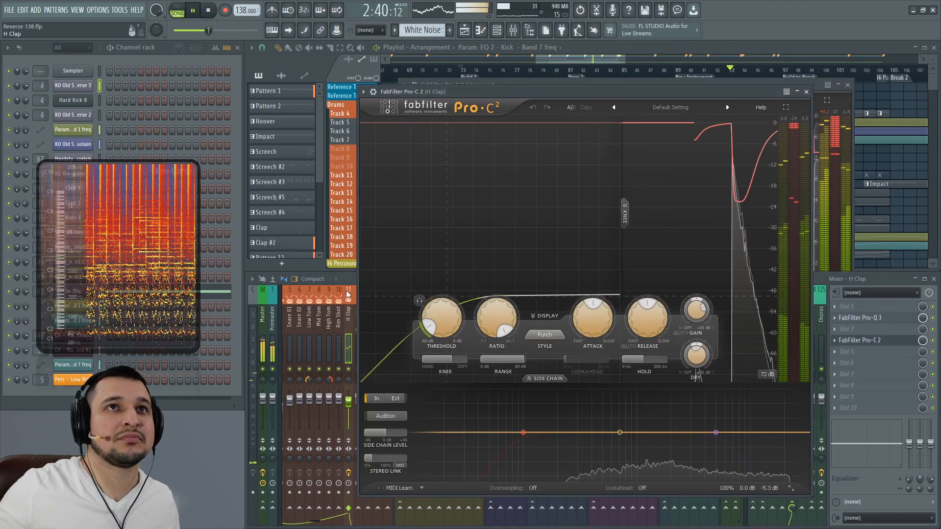
{"action": "scroll", "coordinate": [324, 306], "scroll_direction": "down", "scroll_amount": 3}
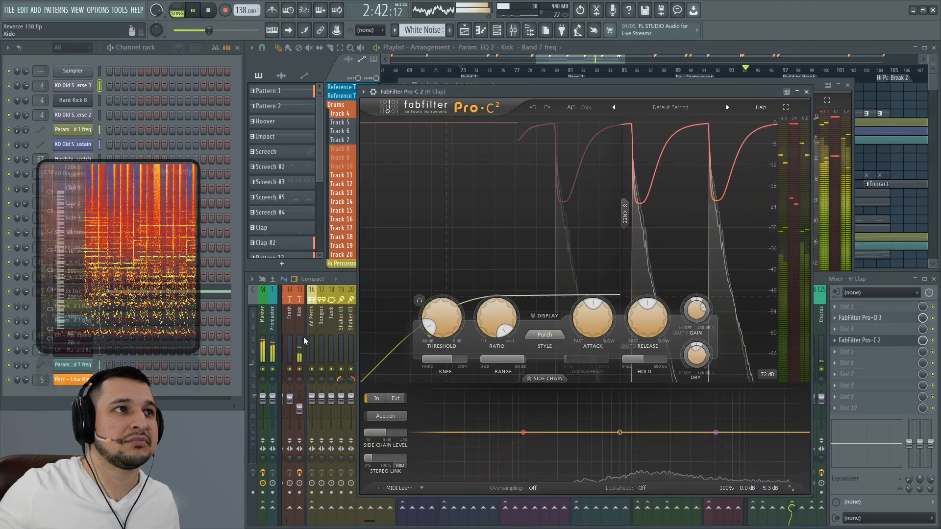
{"action": "left_click", "coordinate": [299, 318]}
{"action": "left_click", "coordinate": [862, 329]}
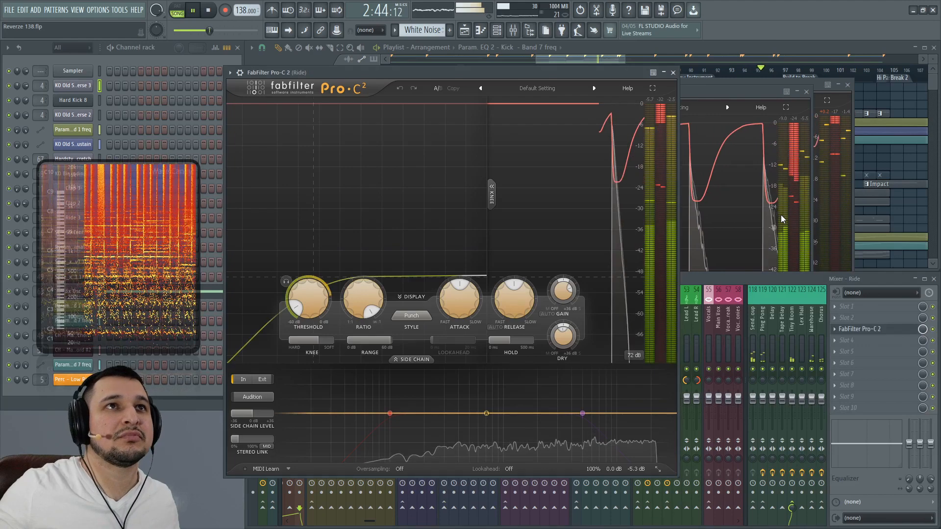
Compare the H Clap and Main Lead compressors, and close the Main Lead, H Clap and Ride Pro-C 2 windows.
{"action": "left_click", "coordinate": [727, 92]}
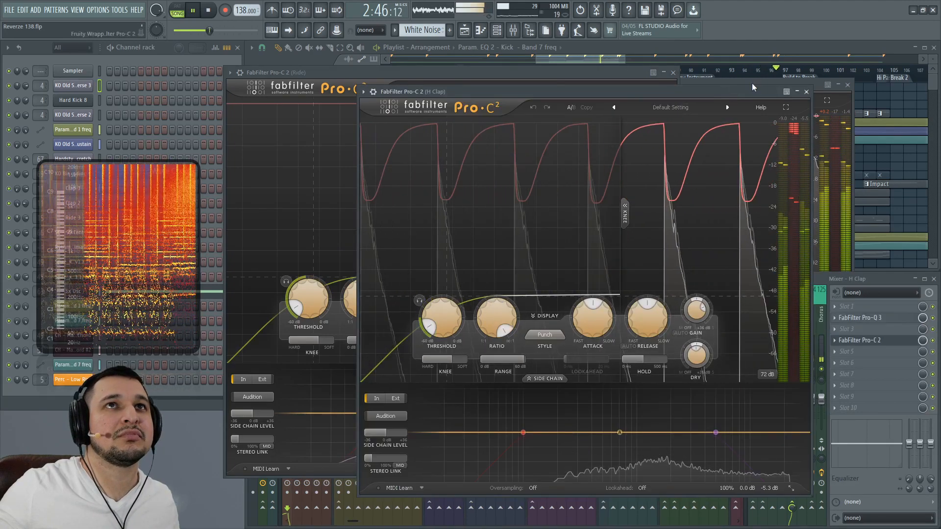
{"action": "left_click", "coordinate": [748, 81]}
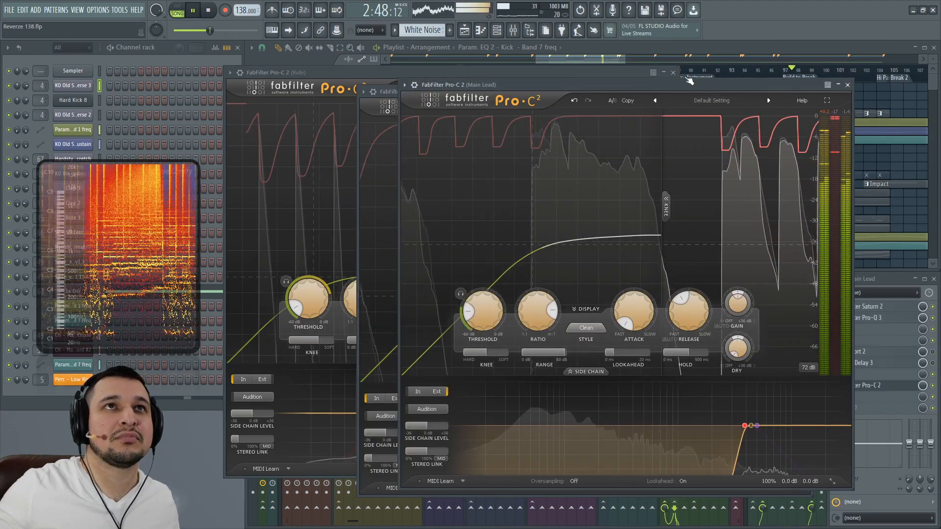
{"action": "left_click", "coordinate": [848, 86]}
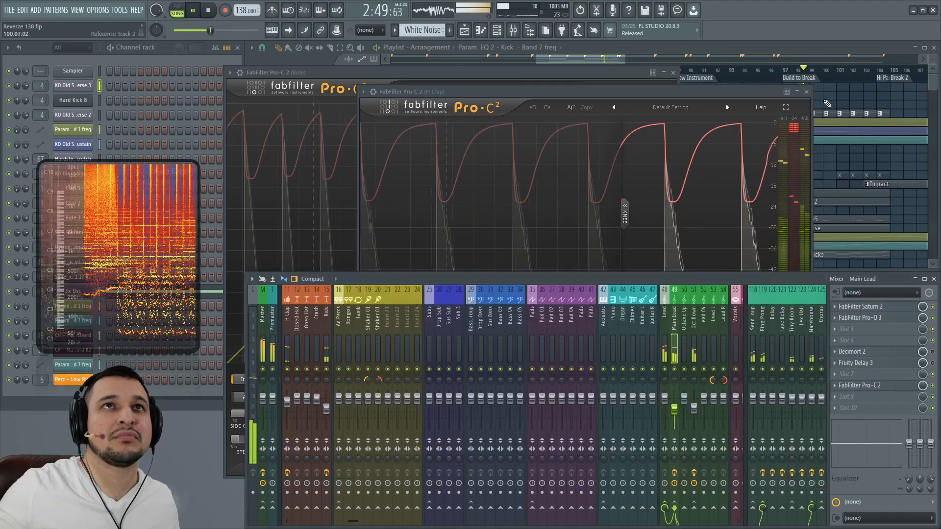
{"action": "left_click", "coordinate": [737, 87]}
{"action": "left_click", "coordinate": [806, 92]}
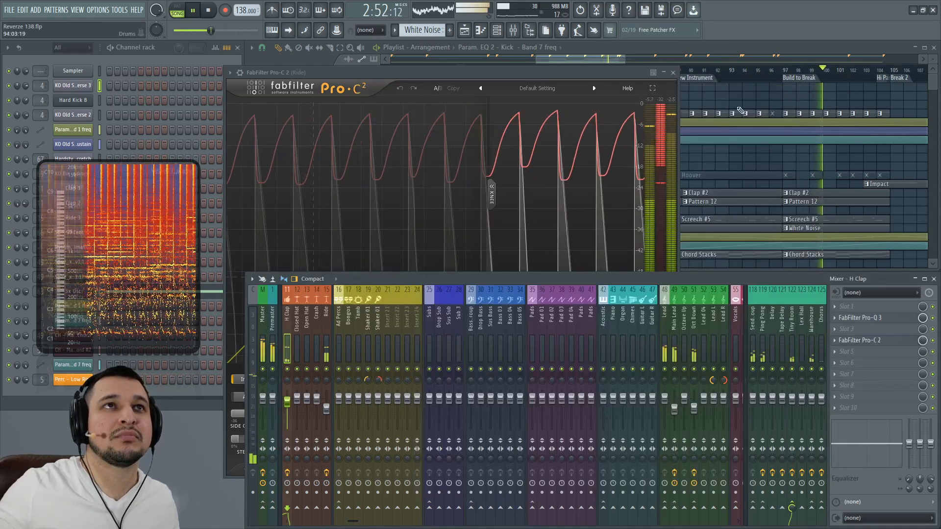
{"action": "left_click", "coordinate": [673, 72]}
Open the Pro-C 2 on the Oct Down mixer track and watch its gain reduction during playback.
{"action": "scroll", "coordinate": [467, 329], "scroll_direction": "down", "scroll_amount": 8}
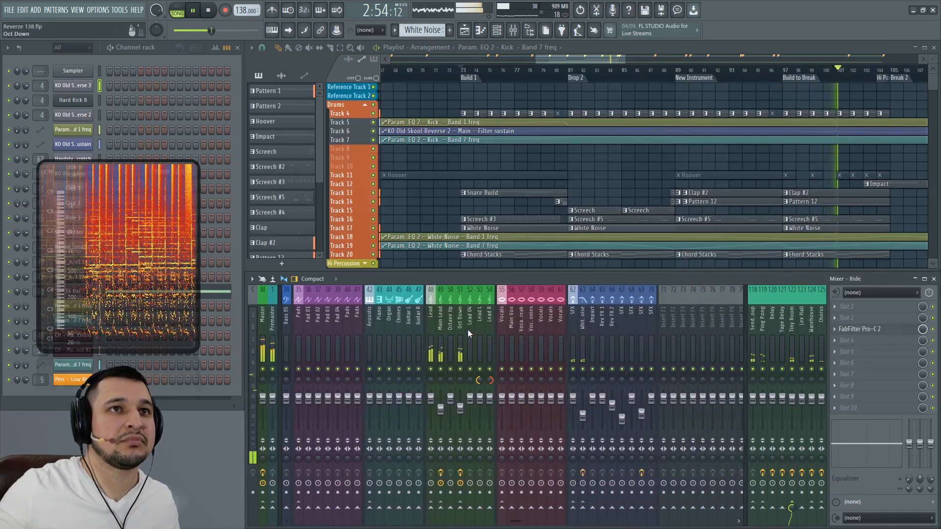
{"action": "left_click", "coordinate": [400, 340]}
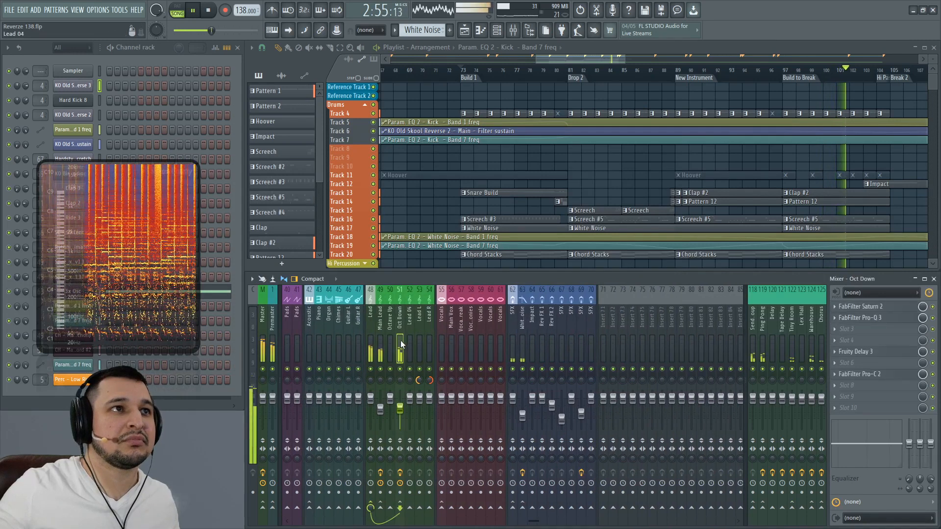
{"action": "left_click", "coordinate": [844, 376]}
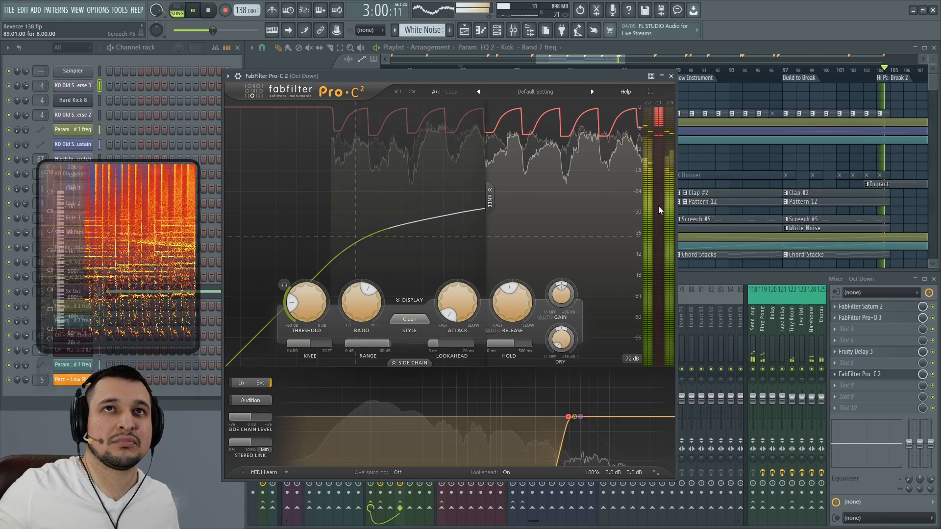
{"action": "mouse_move", "coordinate": [656, 209]}
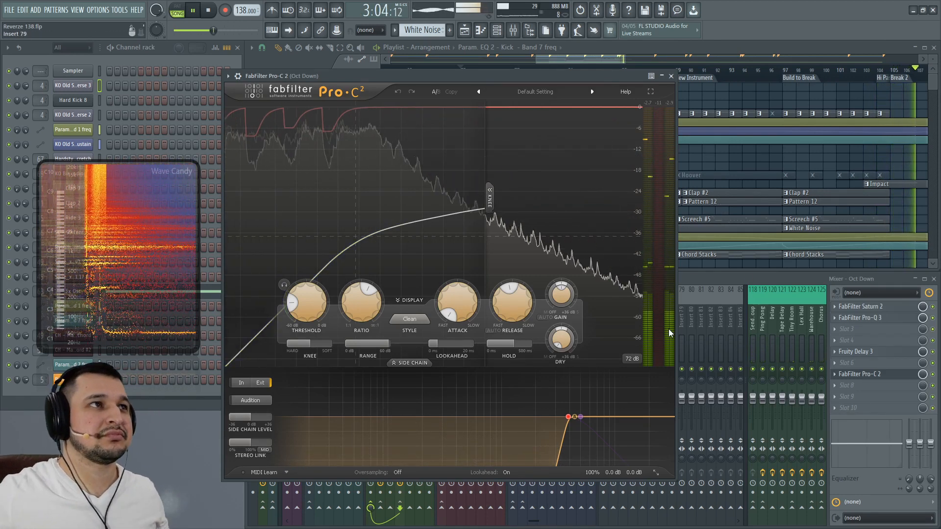
Stop the song's playback and close the Oct Down track's Pro-C 2 window.
{"action": "right_click", "coordinate": [891, 168]}
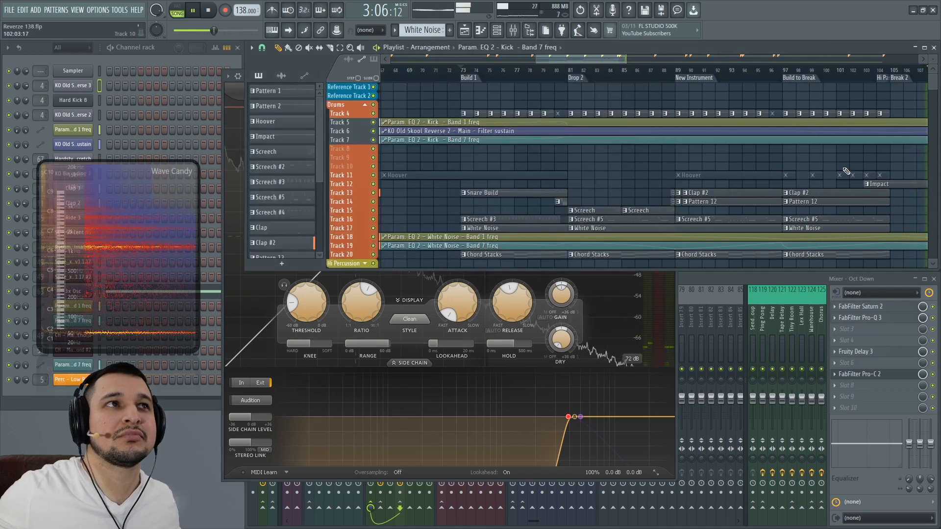
{"action": "key", "text": "space"}
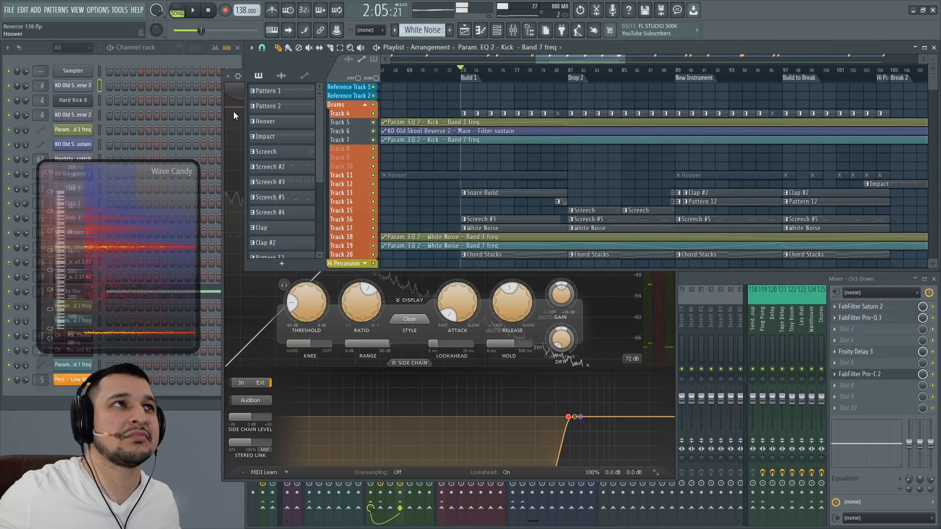
{"action": "left_click", "coordinate": [227, 84]}
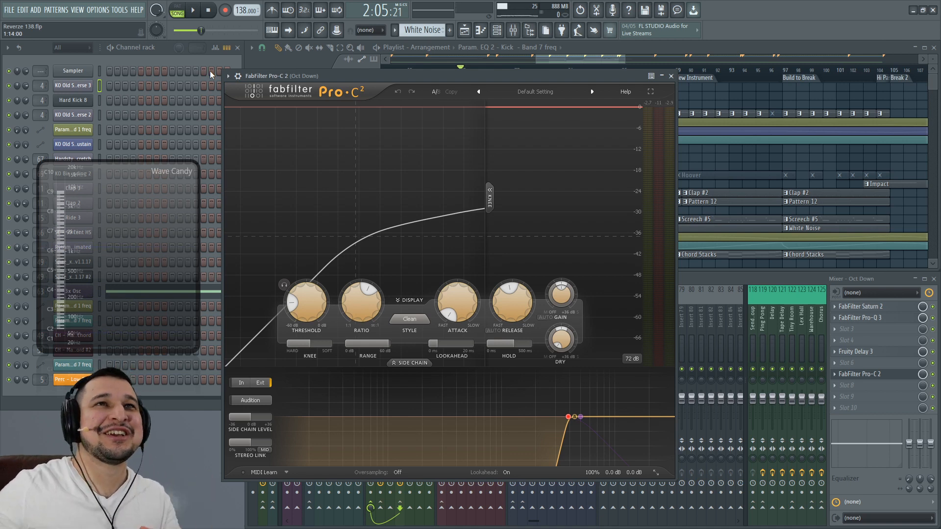
{"action": "left_click", "coordinate": [671, 76]}
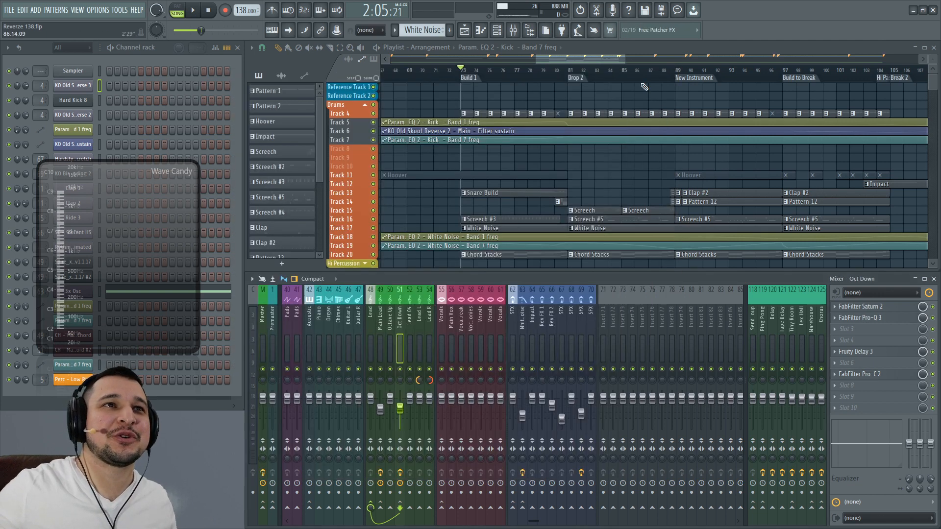
Select the Kick track in the drums section of the mixer and solo it.
{"action": "scroll", "coordinate": [351, 347], "scroll_direction": "left", "scroll_amount": 10}
{"action": "left_click", "coordinate": [310, 308]}
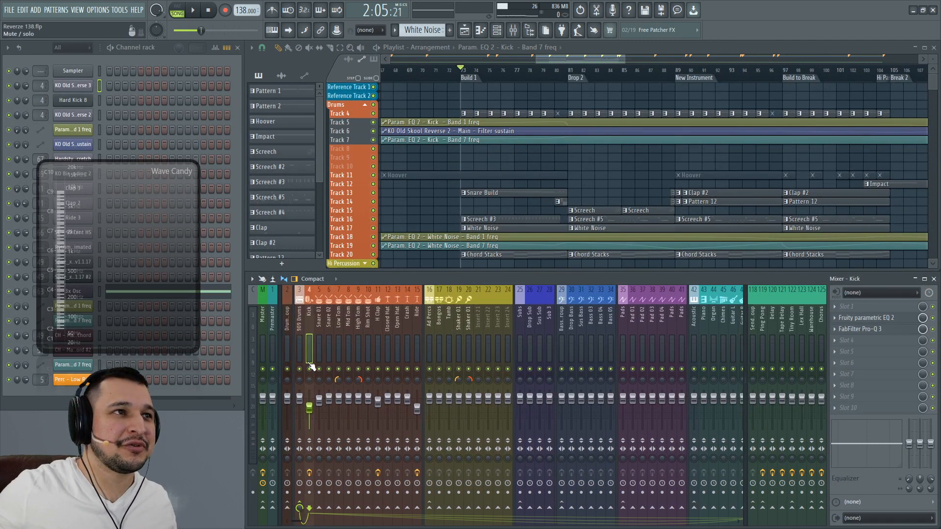
{"action": "right_click", "coordinate": [309, 367]}
{"action": "right_click", "coordinate": [299, 369]}
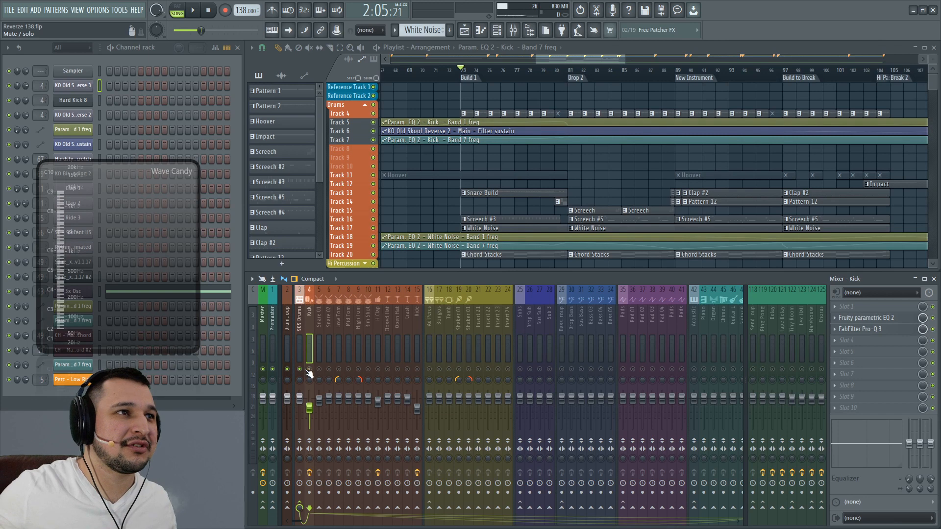
Play the soloed Kick through Build 1 and Drop 2, examine its spectrum in Wave Candy, and stop playback.
{"action": "key", "text": "space"}
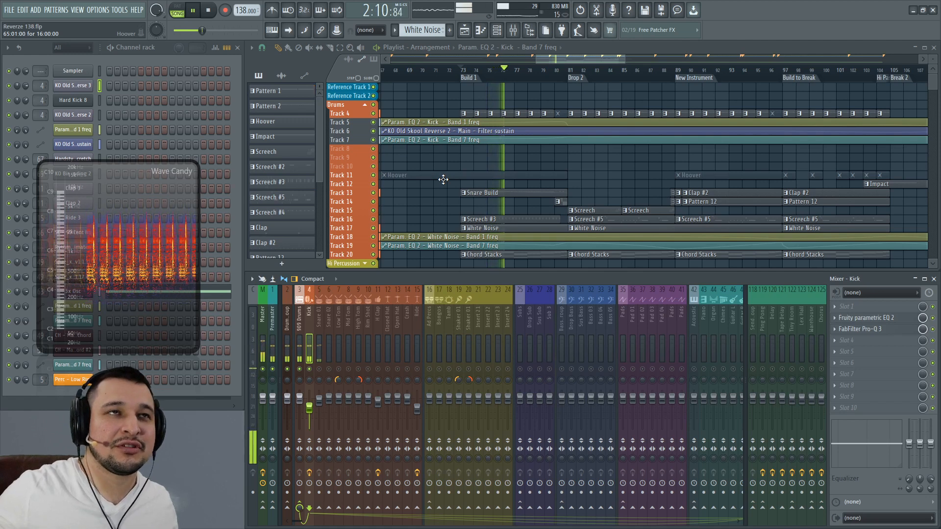
{"action": "scroll", "coordinate": [495, 156], "scroll_direction": "up", "scroll_amount": 5}
{"action": "scroll", "coordinate": [621, 168], "scroll_direction": "down", "scroll_amount": 3}
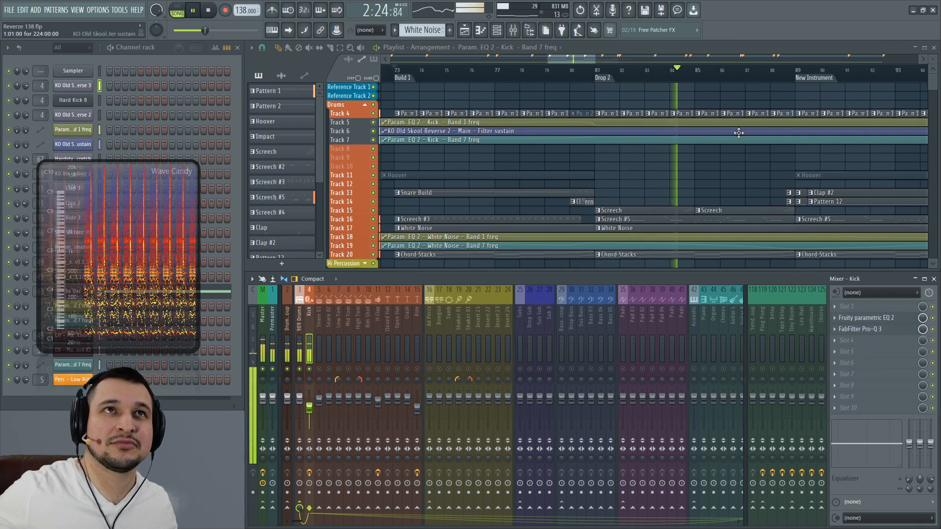
{"action": "key", "text": "space"}
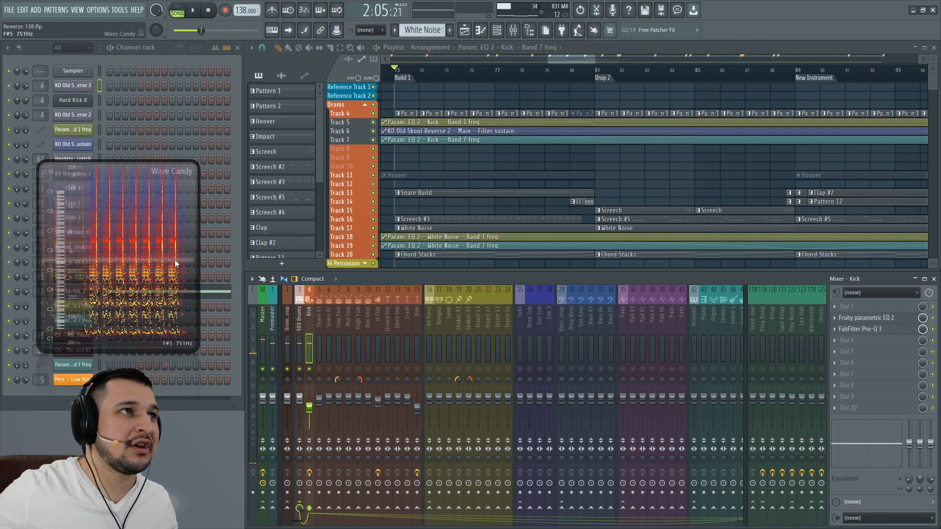
{"action": "left_click_drag", "start_coordinate": [174, 260], "coordinate": [183, 263]}
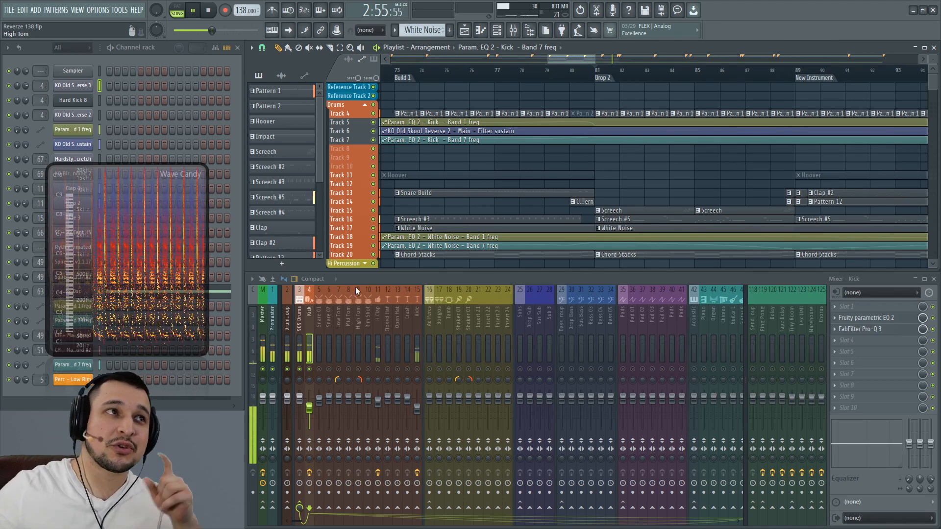
{"action": "key", "text": "space"}
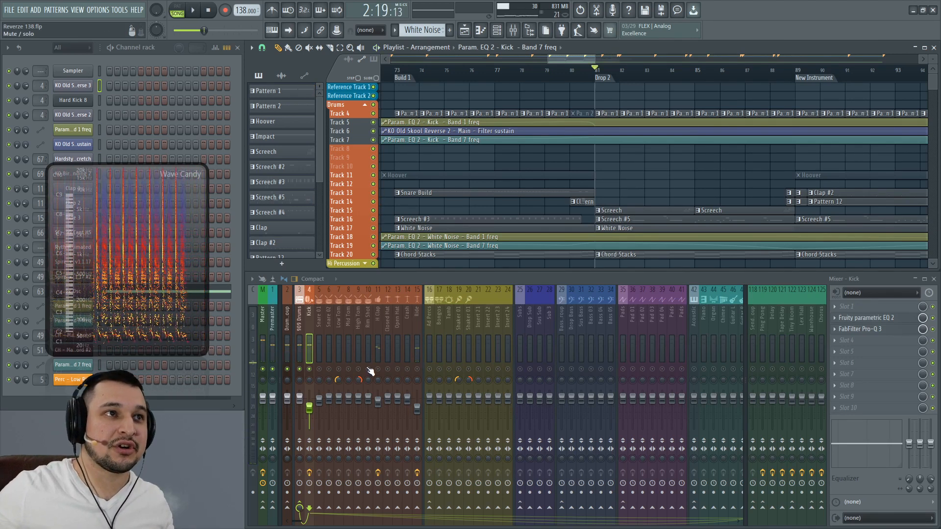
Solo the White Noise track in the SFX section of the mixer and play it from Drop 2.
{"action": "scroll", "coordinate": [364, 331], "scroll_direction": "right", "scroll_amount": 12}
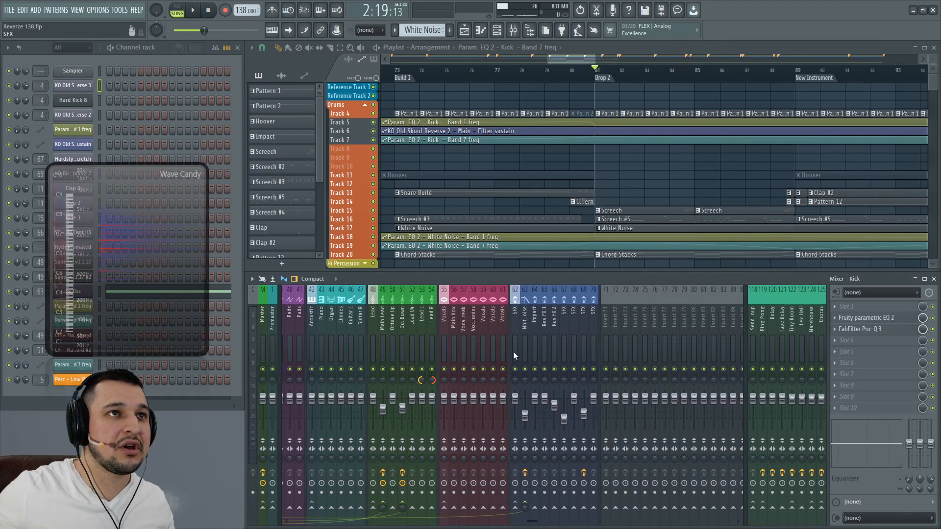
{"action": "scroll", "coordinate": [524, 327], "scroll_direction": "left", "scroll_amount": 12}
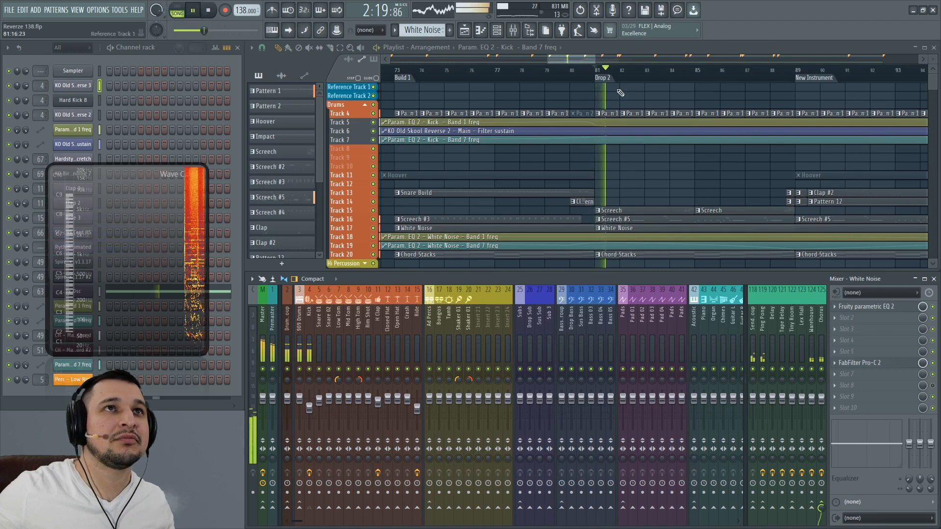
{"action": "scroll", "coordinate": [478, 310], "scroll_direction": "right", "scroll_amount": 10}
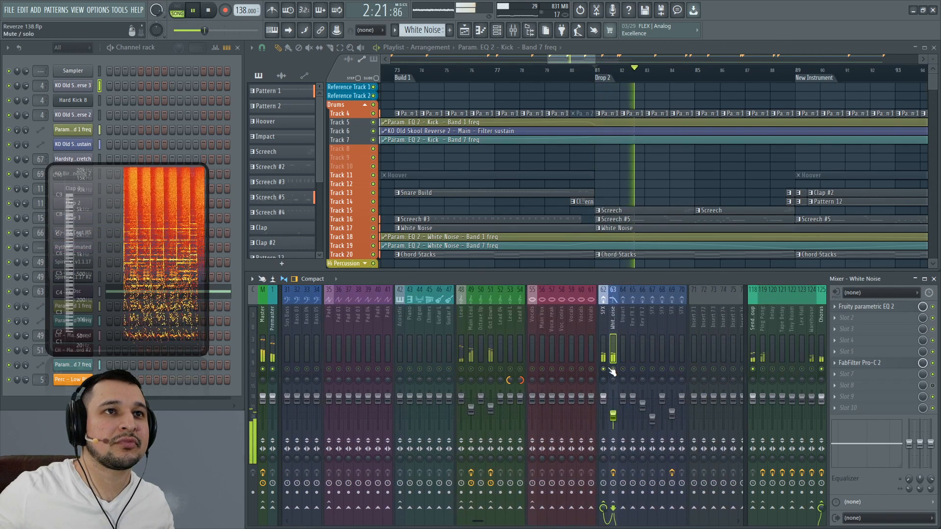
{"action": "scroll", "coordinate": [513, 319], "scroll_direction": "left", "scroll_amount": 12}
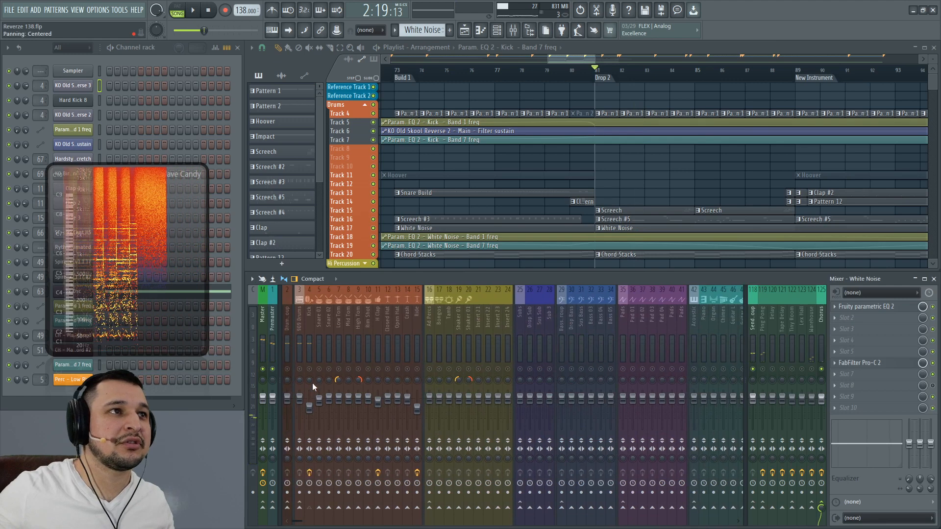
Unmute the Kick track alongside the soloed White Noise track and play both from Drop 2 to hear the ducking.
{"action": "left_click", "coordinate": [309, 370]}
{"action": "scroll", "coordinate": [284, 372], "scroll_direction": "right", "scroll_amount": 1}
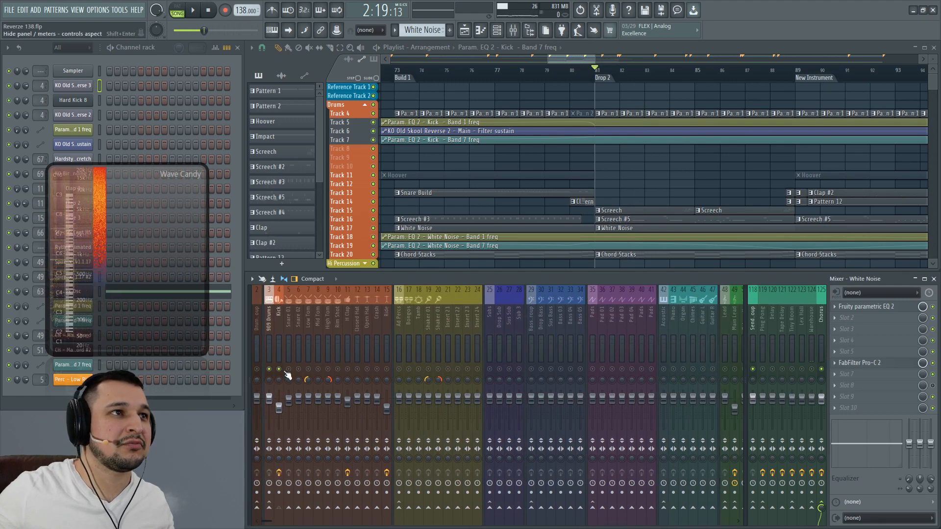
{"action": "scroll", "coordinate": [276, 378], "scroll_direction": "left", "scroll_amount": 1}
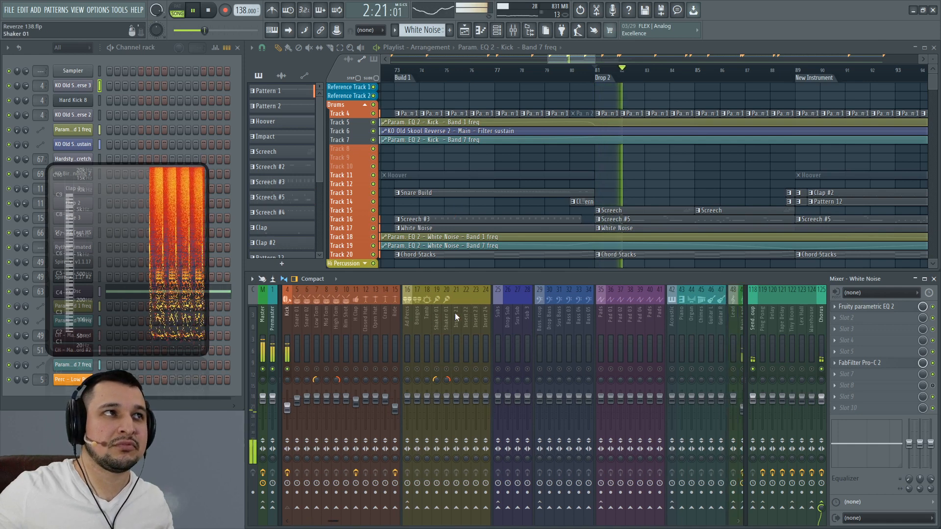
{"action": "scroll", "coordinate": [454, 312], "scroll_direction": "right", "scroll_amount": 5}
{"action": "scroll", "coordinate": [454, 312], "scroll_direction": "right", "scroll_amount": 8}
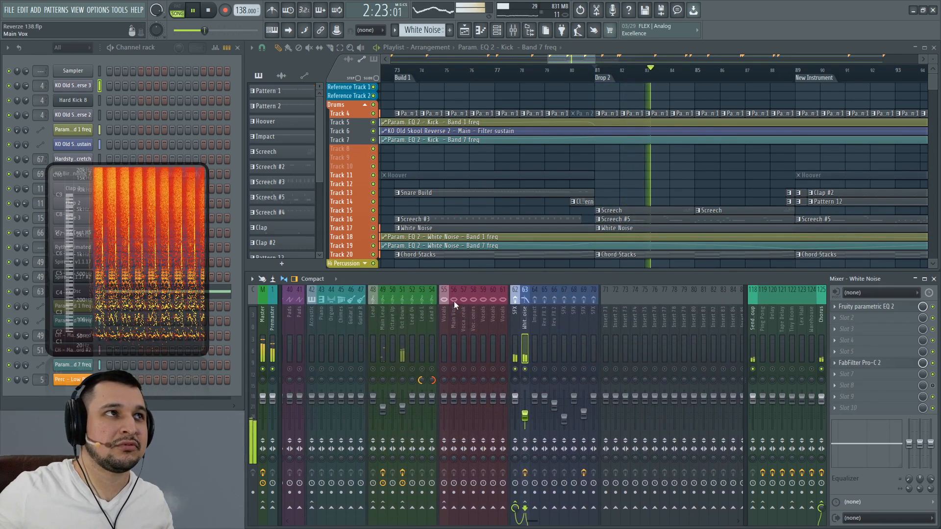
{"action": "key", "text": "space"}
{"action": "scroll", "coordinate": [549, 321], "scroll_direction": "left", "scroll_amount": 2}
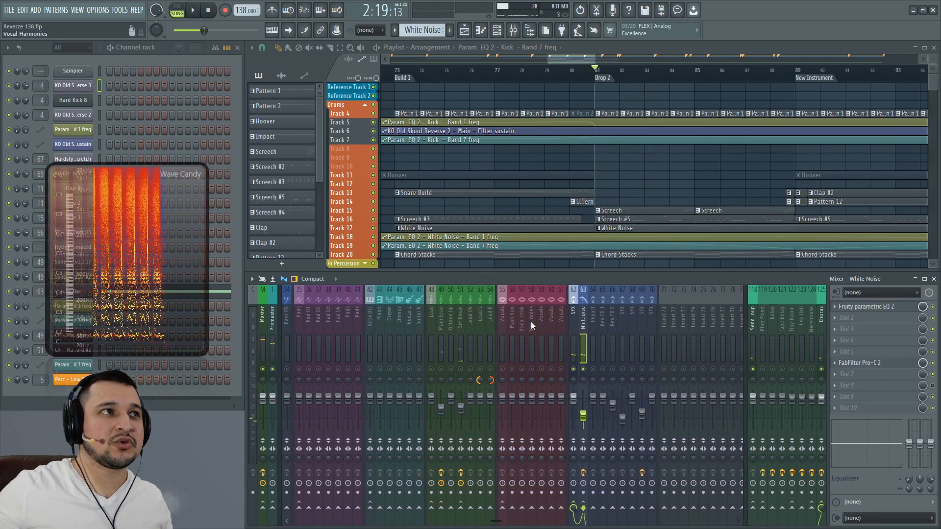
{"action": "scroll", "coordinate": [530, 322], "scroll_direction": "right", "scroll_amount": 2}
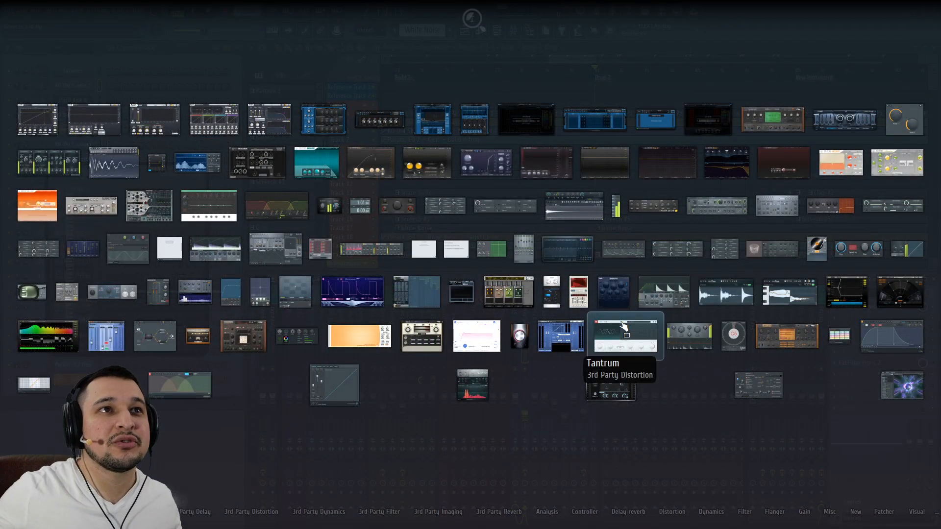
{"action": "type", "text": "fru"}
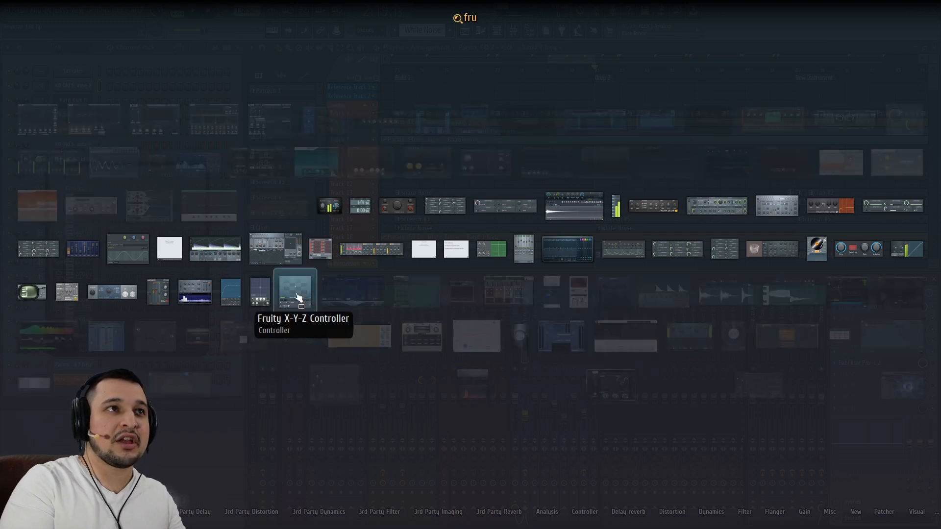
{"action": "type", "text": "o"}
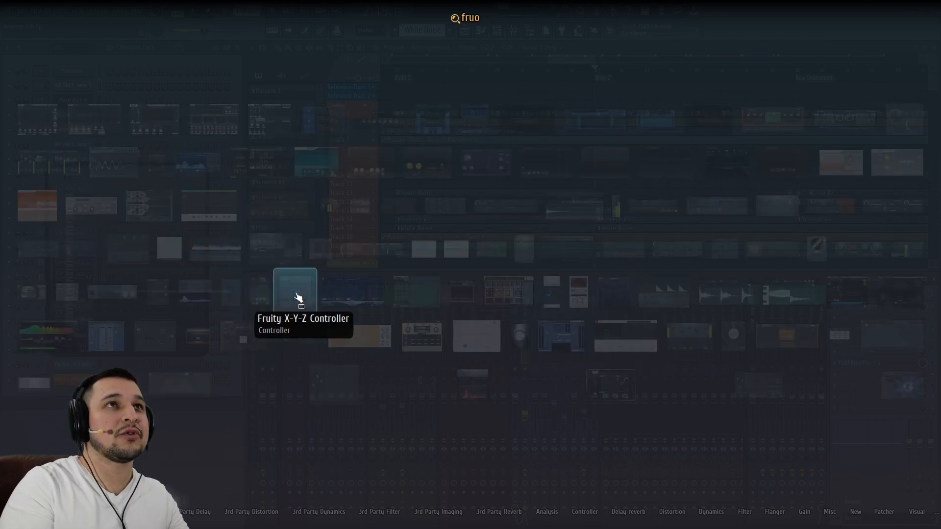
{"action": "key", "text": "BackSpace"}
{"action": "key", "text": "BackSpace"}
{"action": "key", "text": "BackSpace"}
{"action": "key", "text": "BackSpace"}
{"action": "key", "text": "BackSpace"}
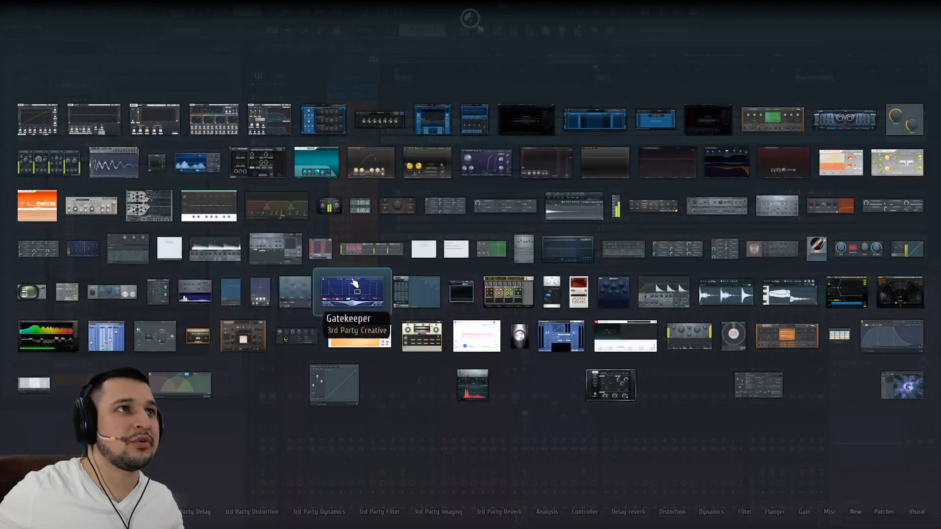
Add Fruity Limiter to the White Noise track and adjust its compressor threshold, release and sustain during playback from Drop 2.
{"action": "left_click", "coordinate": [225, 252]}
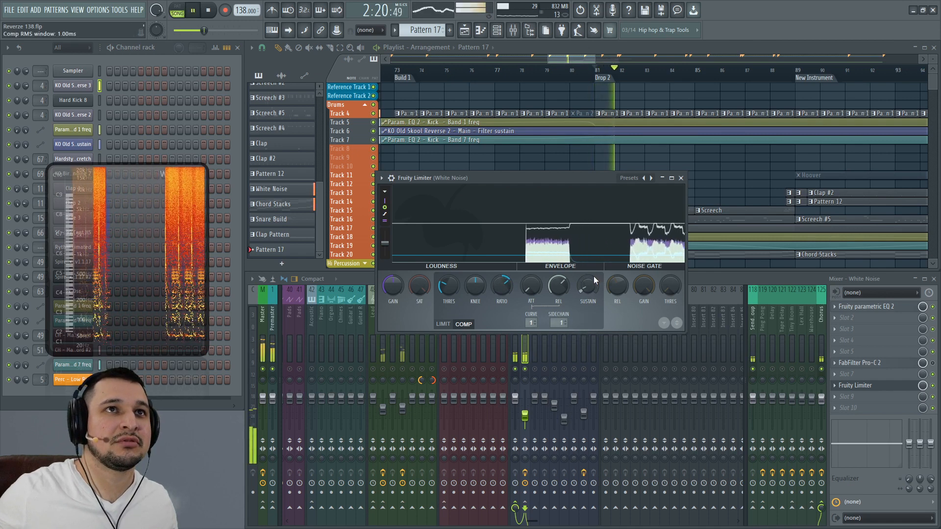
{"action": "left_click_drag", "start_coordinate": [448, 286], "coordinate": [448, 314]}
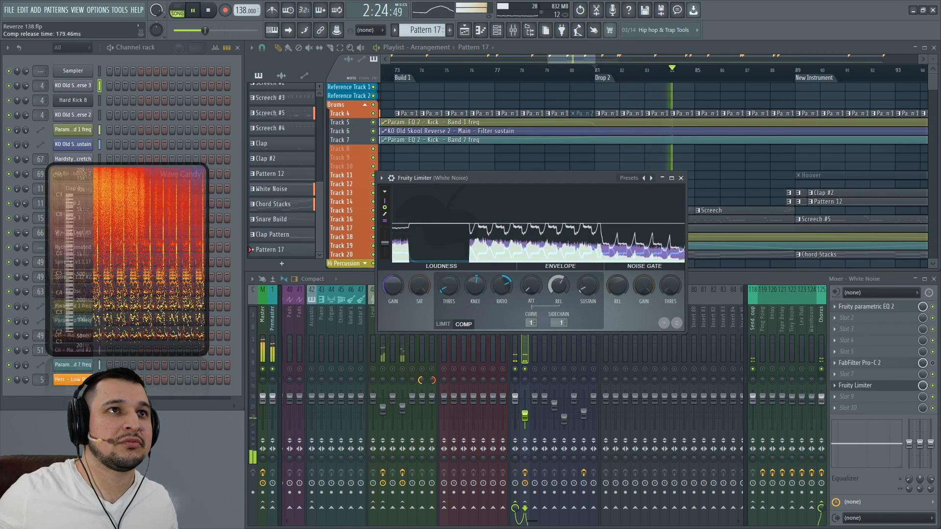
{"action": "left_click_drag", "start_coordinate": [559, 286], "coordinate": [558, 305]}
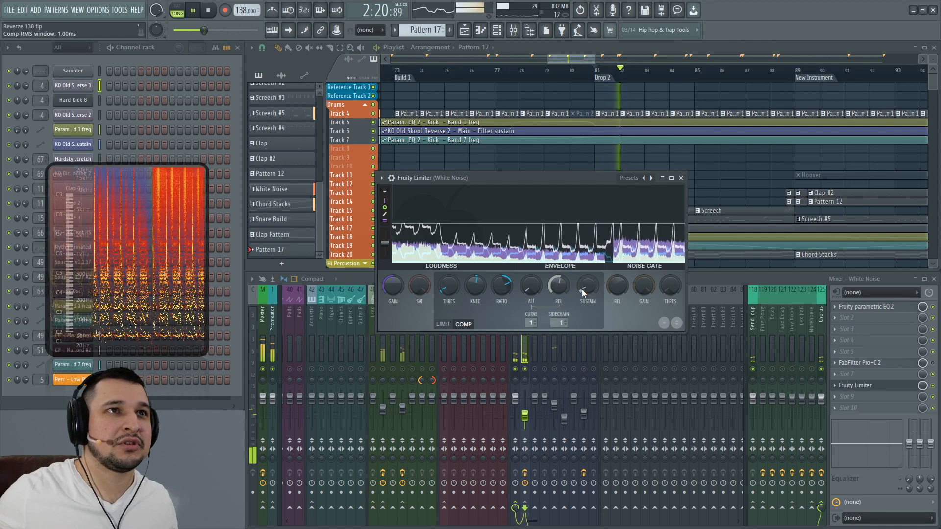
{"action": "mouse_move", "coordinate": [591, 288]}
{"action": "left_mouse_down"}
{"action": "mouse_move", "coordinate": [592, 273]}
{"action": "mouse_move", "coordinate": [587, 293]}
{"action": "left_mouse_up"}
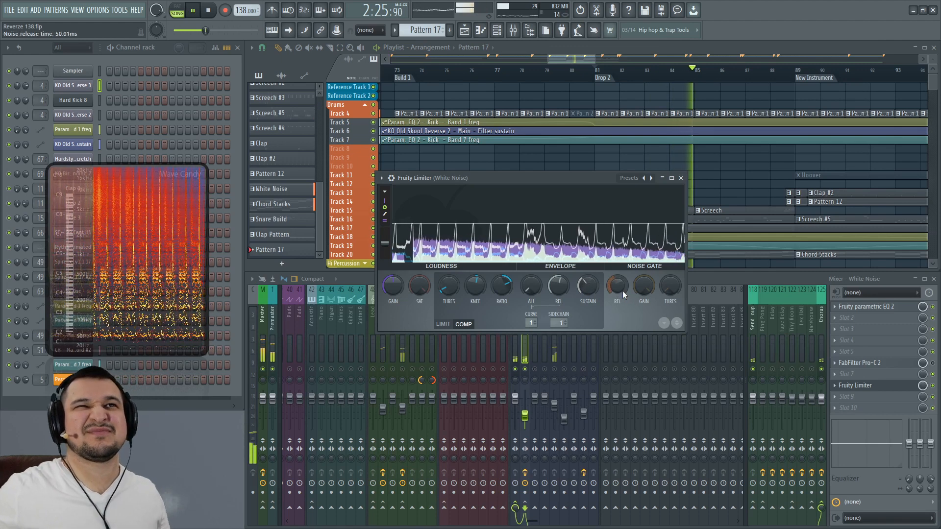
{"action": "key", "text": "space"}
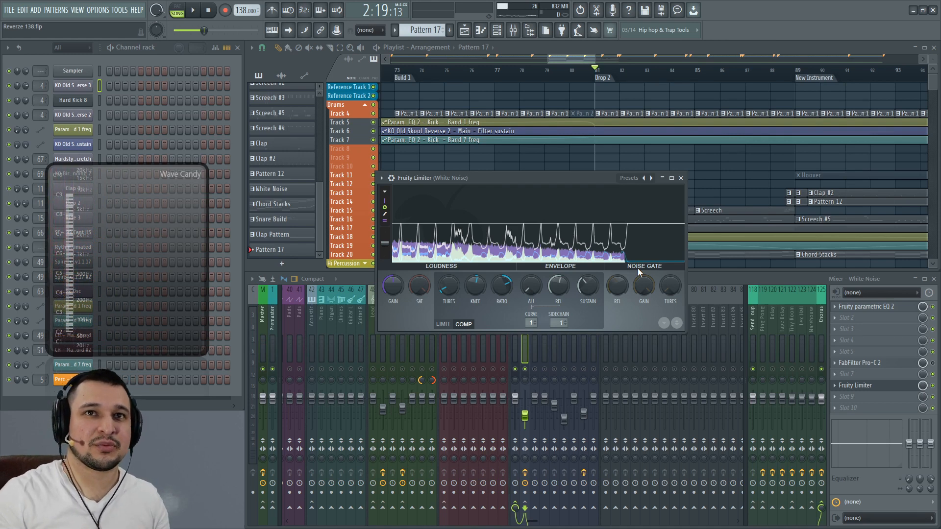
Switch the White Noise track from Fruity Limiter back to its Pro-C 2, and watch the compressor's gain reduction during playback.
{"action": "left_click", "coordinate": [932, 386]}
{"action": "left_click", "coordinate": [932, 363]}
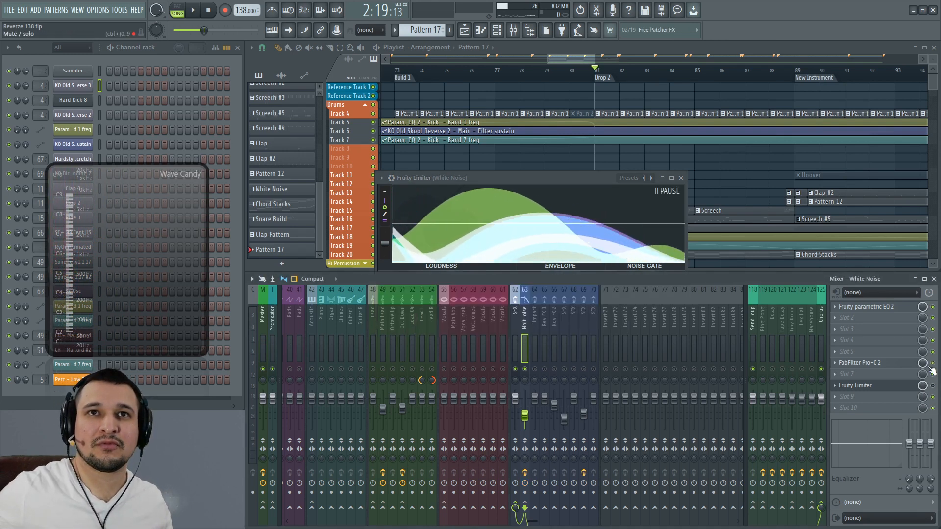
{"action": "key", "text": "space"}
{"action": "left_click", "coordinate": [680, 178]}
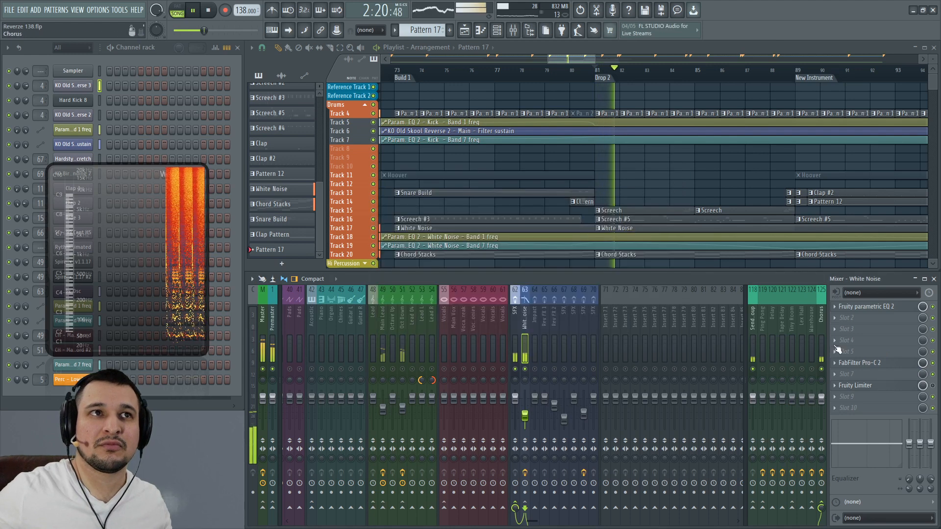
{"action": "left_click", "coordinate": [875, 363]}
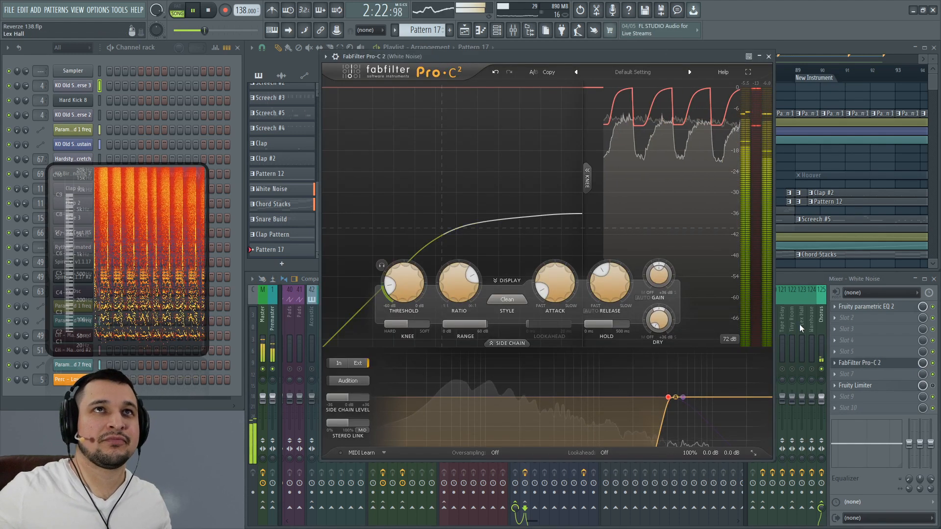
{"action": "key", "text": "space"}
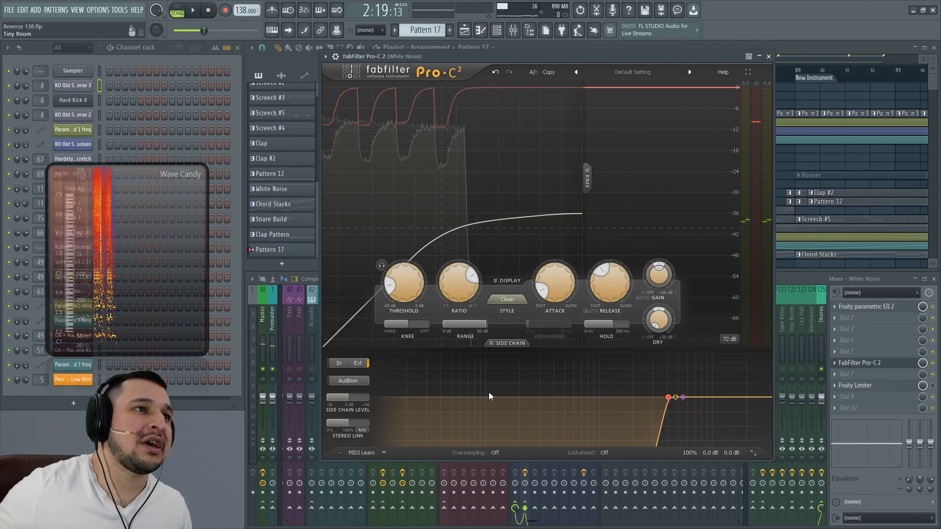
Lower Pro-C 2's side-chain low-cut frequency to 20 Hz and view the available compression styles, keeping Clean.
{"action": "mouse_move", "coordinate": [713, 411]}
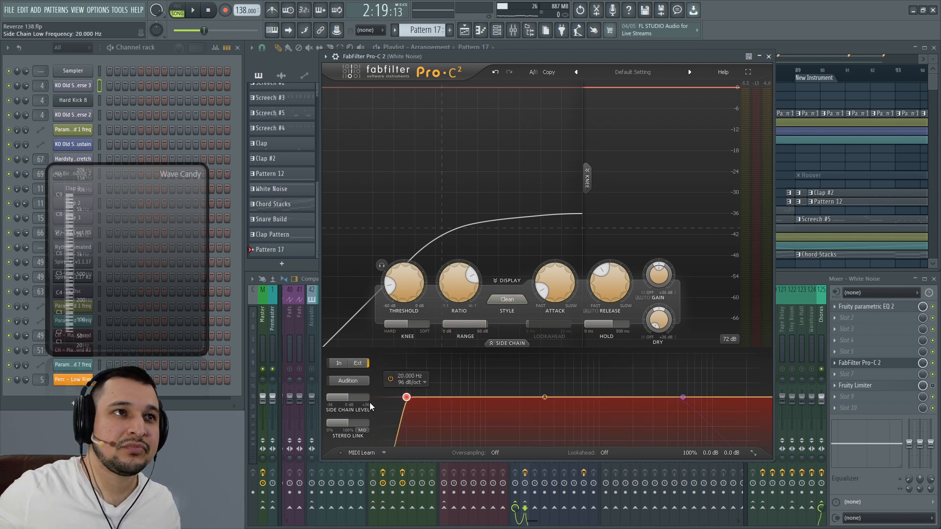
{"action": "left_click", "coordinate": [507, 300]}
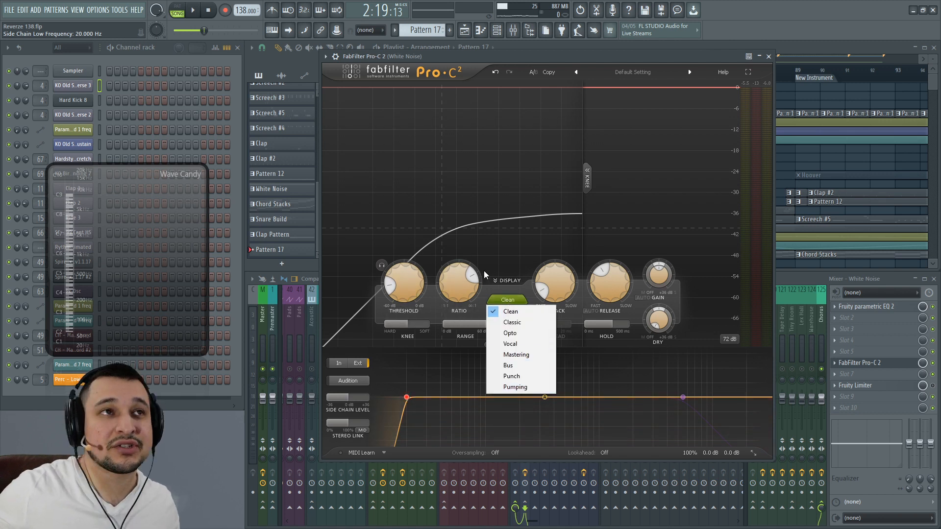
{"action": "left_click", "coordinate": [494, 290]}
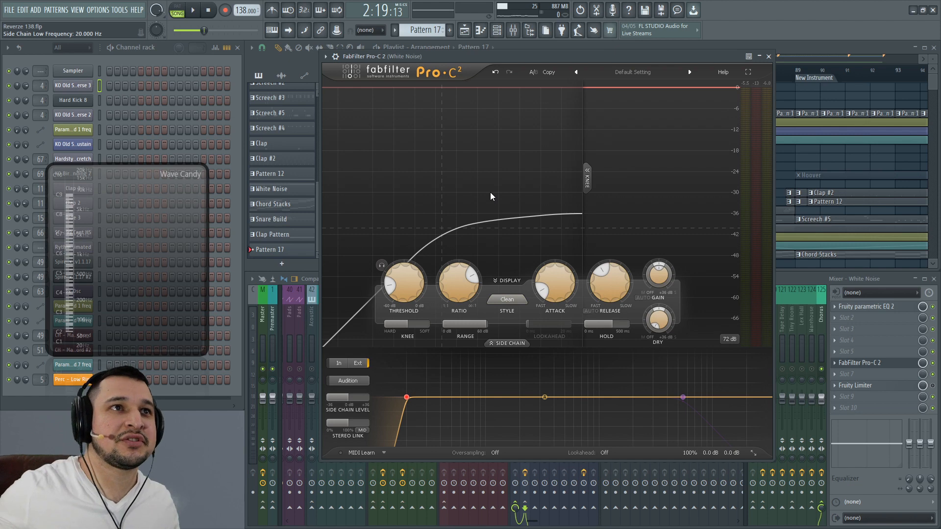
Play from Drop 2 and compare the gain reduction with the 20 Hz side-chain low-cut filter enabled and disabled.
{"action": "key", "text": "space"}
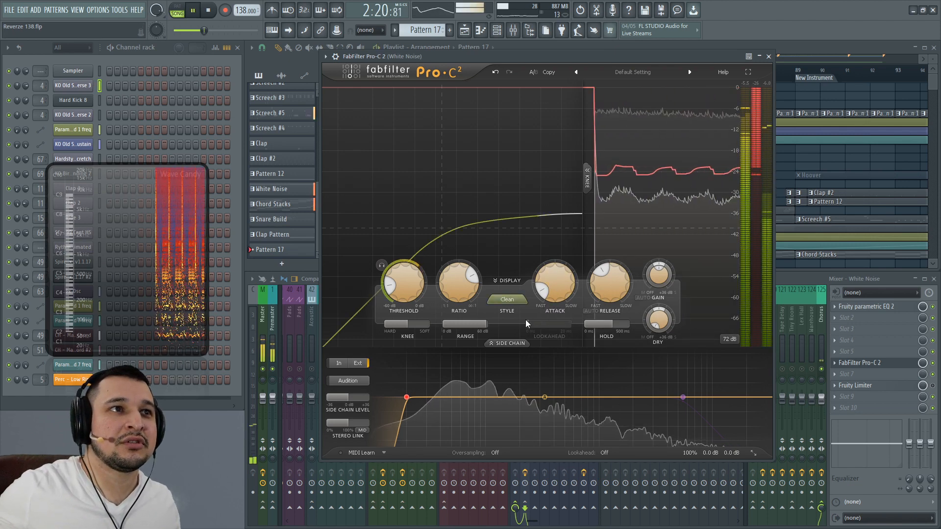
{"action": "left_click", "coordinate": [391, 380]}
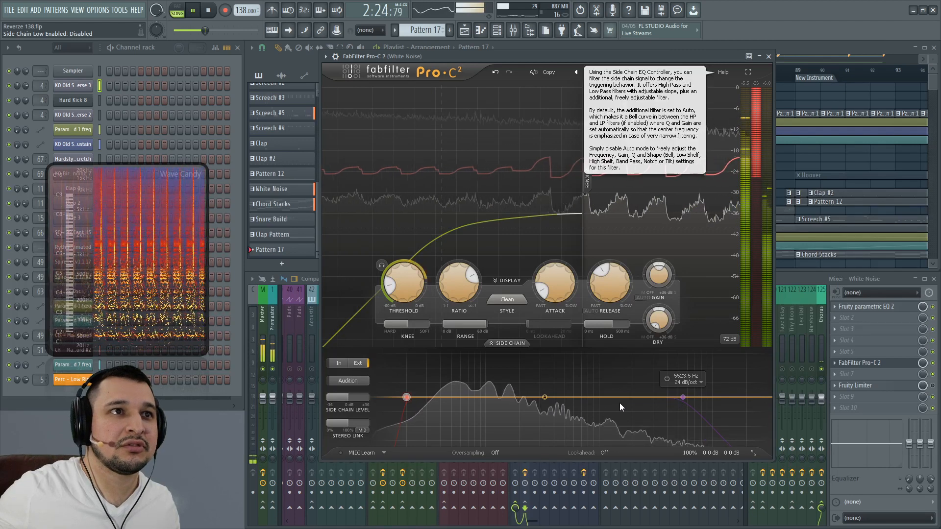
{"action": "key", "text": "space"}
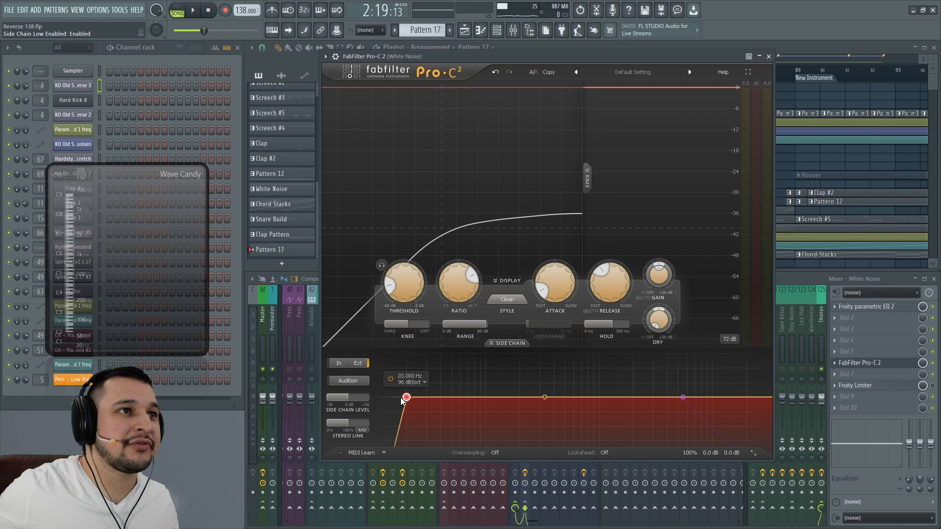
Raise the side-chain low-cut frequency to about 3148 Hz during playback from Drop 2, and stop the song.
{"action": "key", "text": "space"}
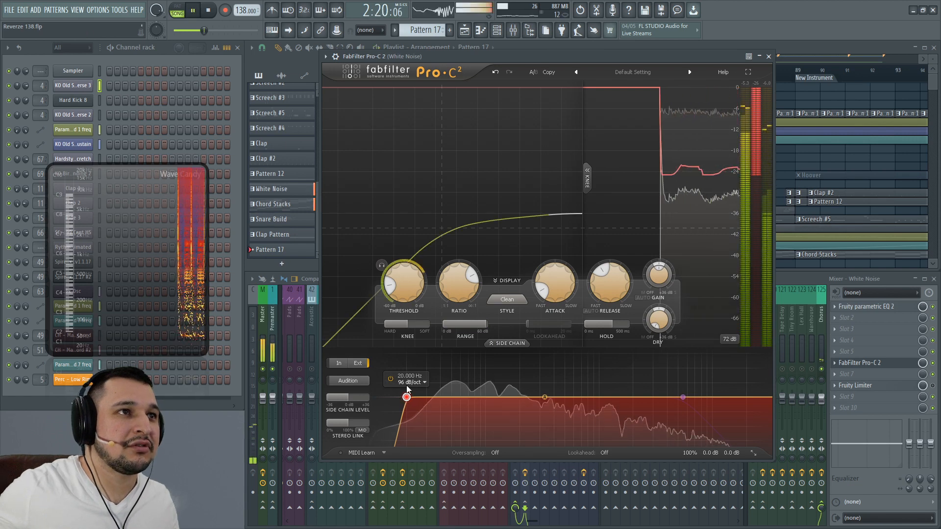
{"action": "left_click_drag", "start_coordinate": [409, 399], "coordinate": [658, 404]}
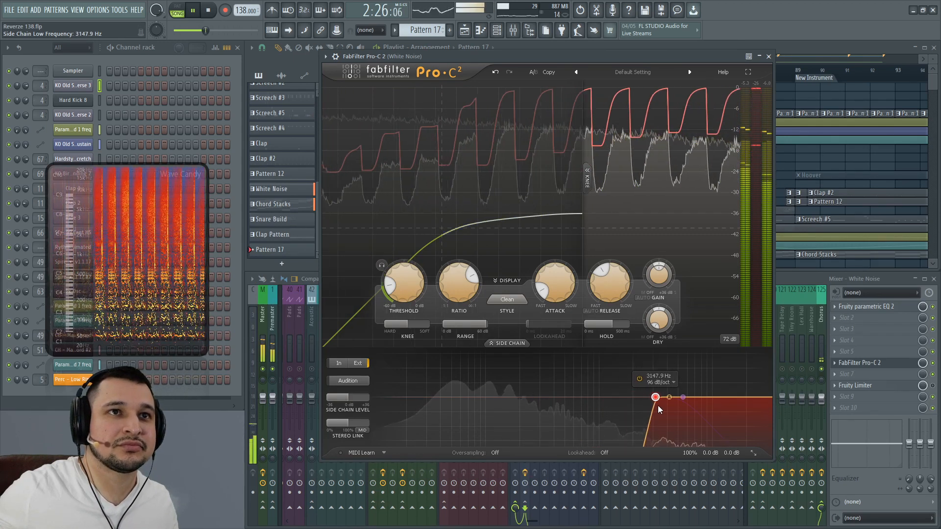
{"action": "key", "text": "space"}
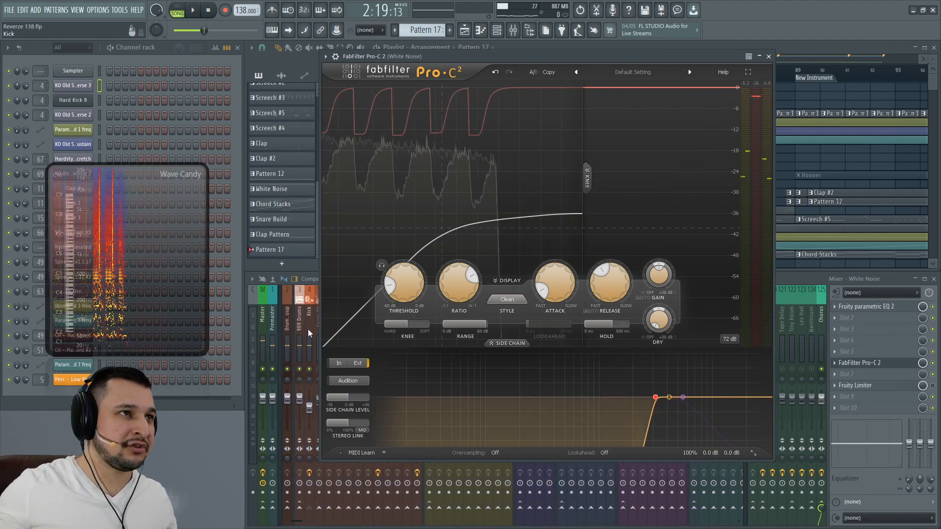
Enable Audition for the side-chain signal in White Noise's Pro-C 2 and listen to the filtered kick from Drop 2.
{"action": "left_click", "coordinate": [307, 375]}
{"action": "scroll", "coordinate": [362, 331], "scroll_direction": "down", "scroll_amount": 10}
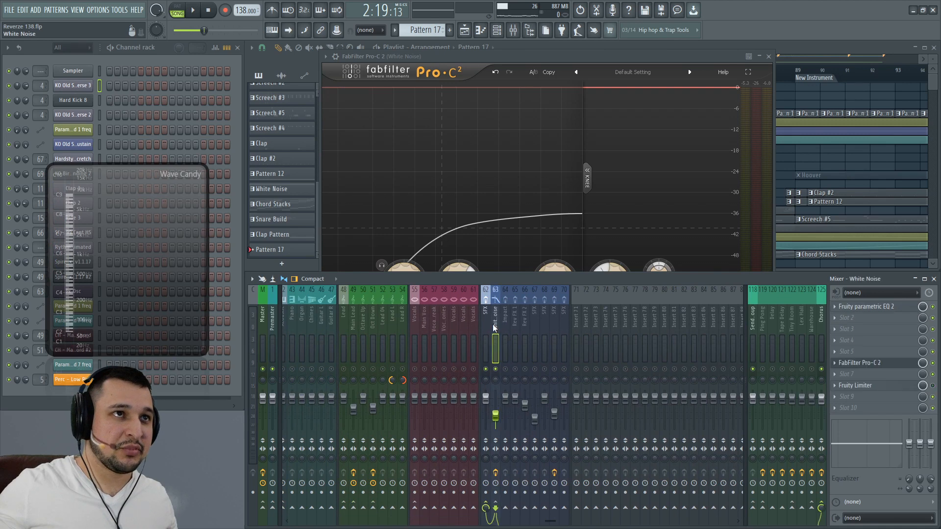
{"action": "left_click", "coordinate": [489, 57]}
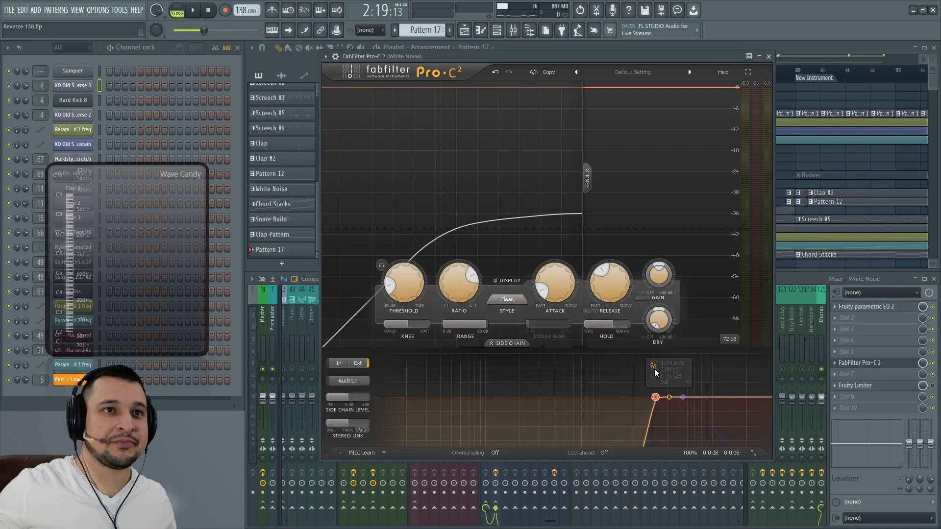
{"action": "left_click", "coordinate": [352, 381]}
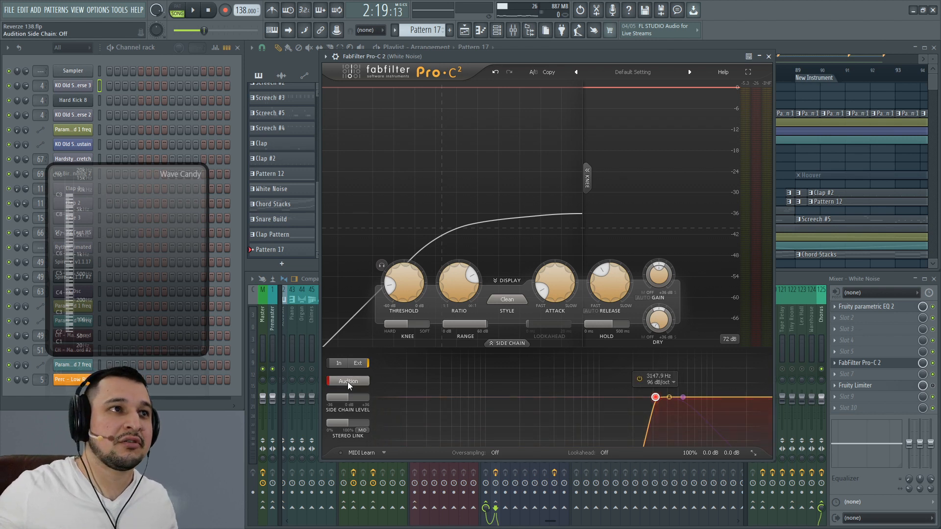
{"action": "key", "text": "space"}
{"action": "mouse_move", "coordinate": [644, 416]}
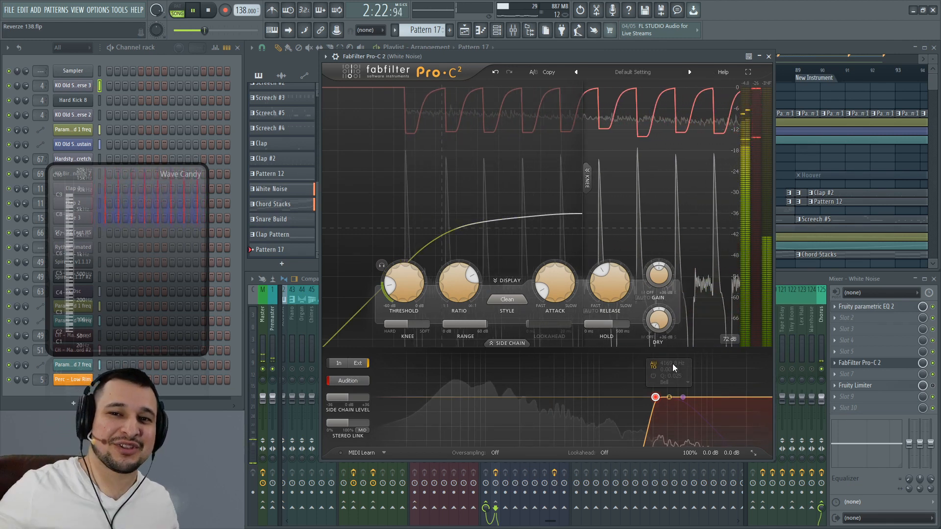
{"action": "key", "text": "space"}
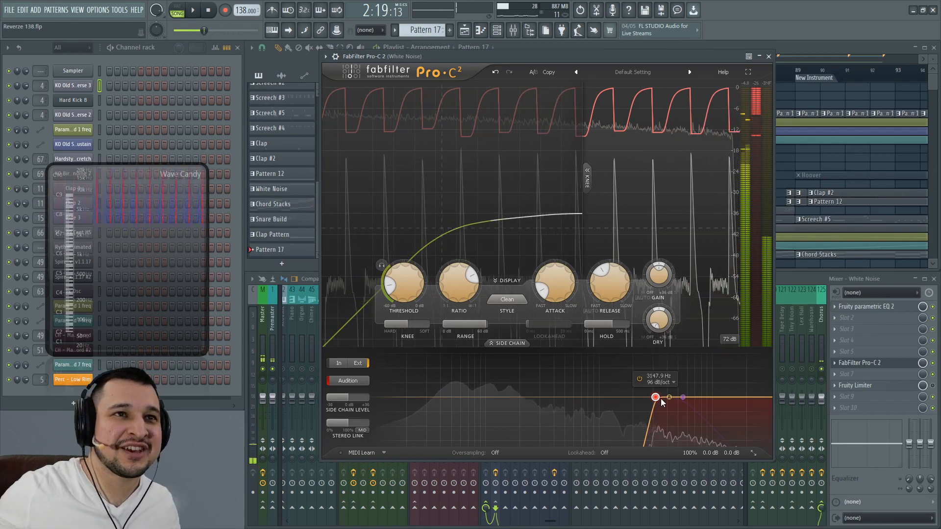
Lower the side-chain low-cut frequency to 20 Hz while auditioning the trigger signal from Drop 2, and stop the song.
{"action": "mouse_move", "coordinate": [657, 395]}
{"action": "key", "text": "space"}
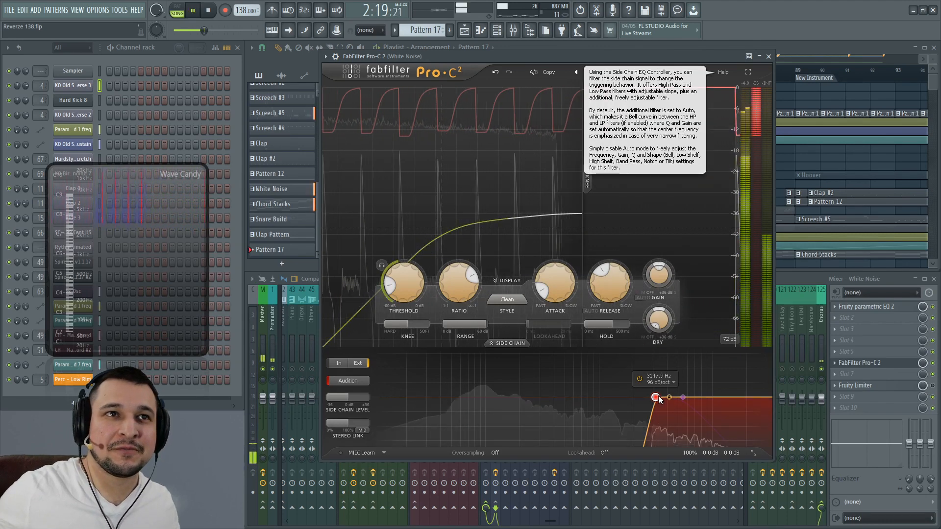
{"action": "left_click_drag", "start_coordinate": [655, 397], "coordinate": [390, 353]}
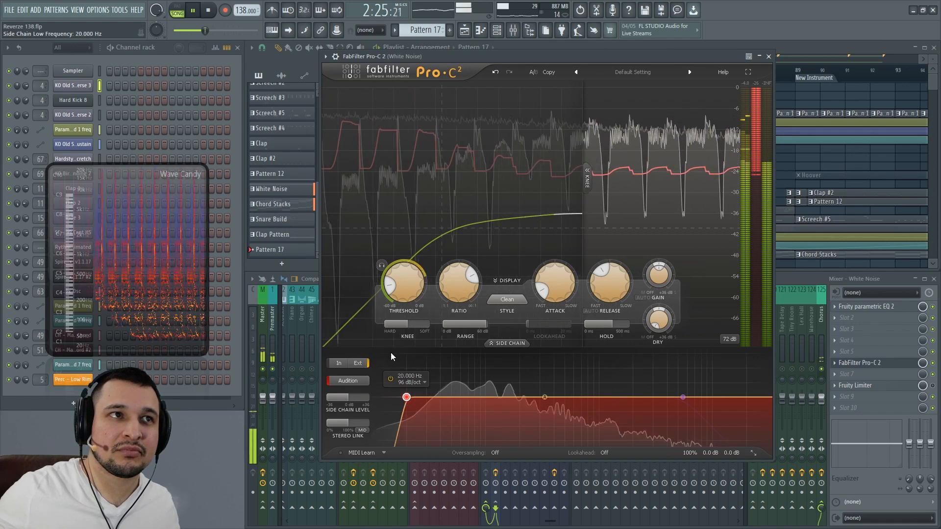
{"action": "key", "text": "space"}
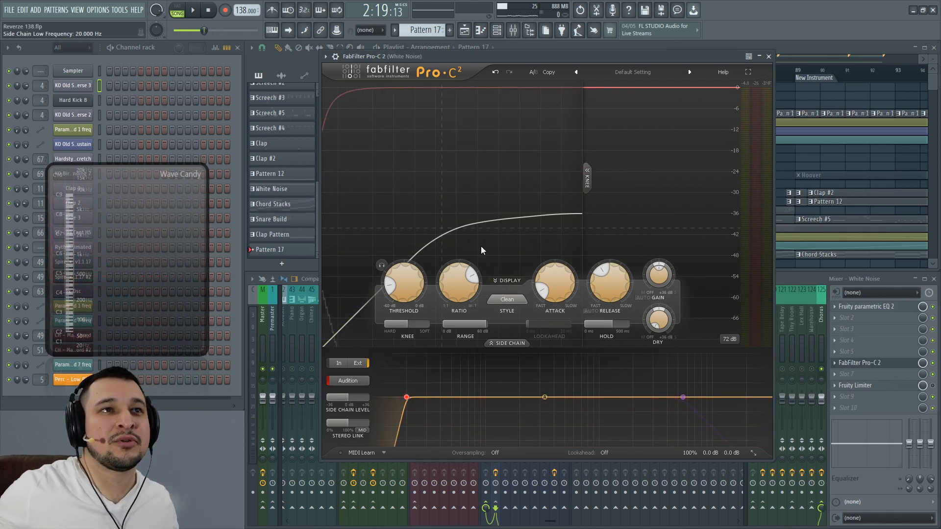
Raise the side-chain low-cut frequency to about 3583 Hz during auditioned playback, stop the song, and disable Audition.
{"action": "key", "text": "space"}
{"action": "left_click_drag", "start_coordinate": [407, 398], "coordinate": [663, 431]}
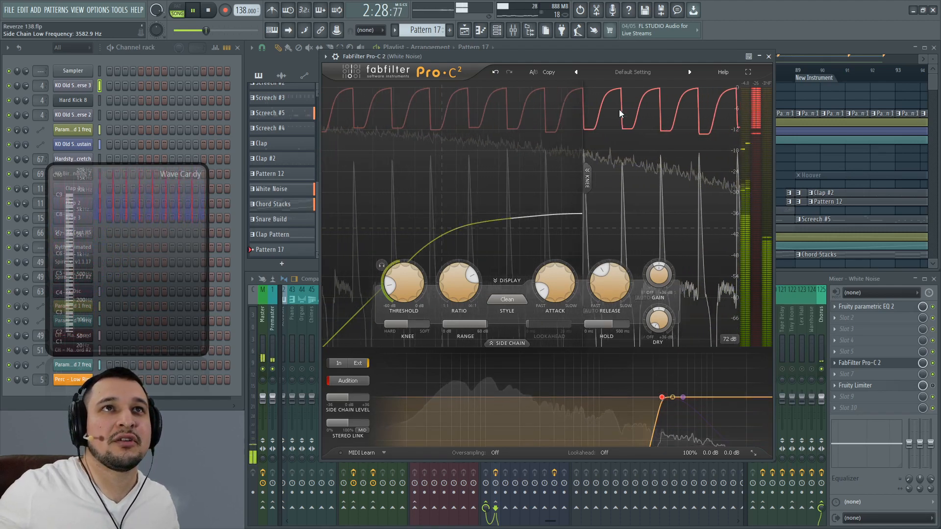
{"action": "key", "text": "space"}
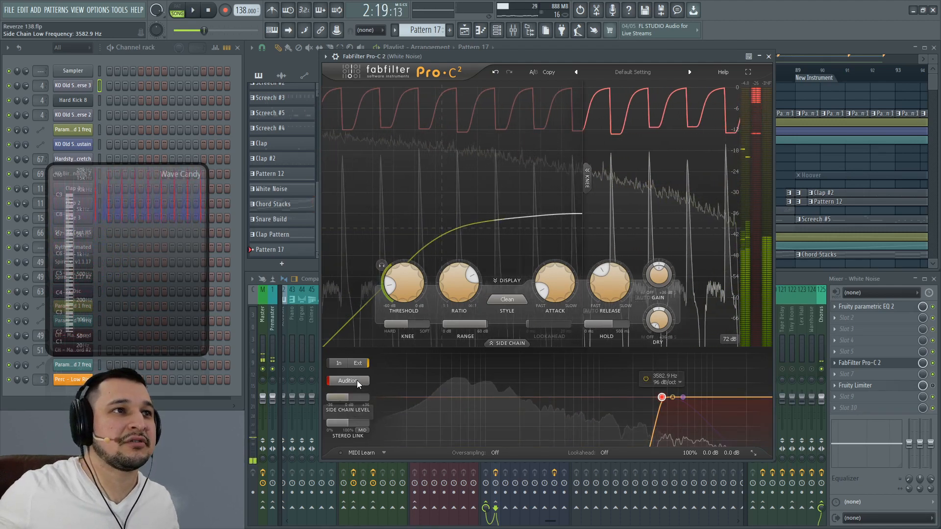
{"action": "left_click", "coordinate": [356, 380]}
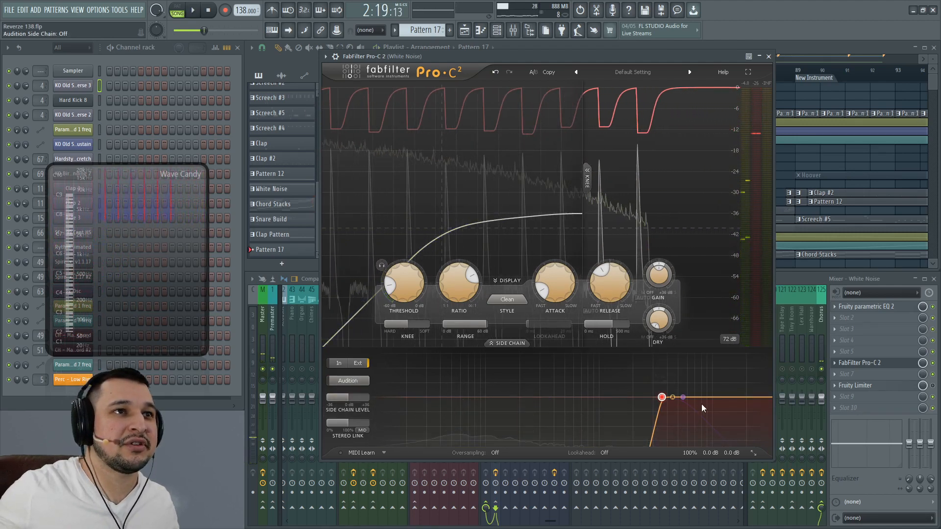
Sweep the side-chain low-cut filter during normal playback from Drop 2, ending at about 3842 Hz, and stop the song.
{"action": "key", "text": "space"}
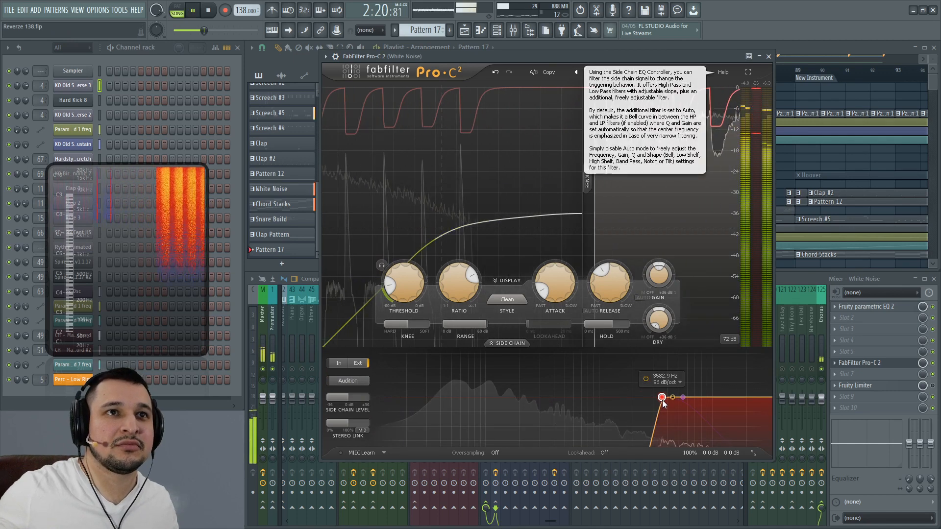
{"action": "left_click_drag", "start_coordinate": [661, 400], "coordinate": [663, 378]}
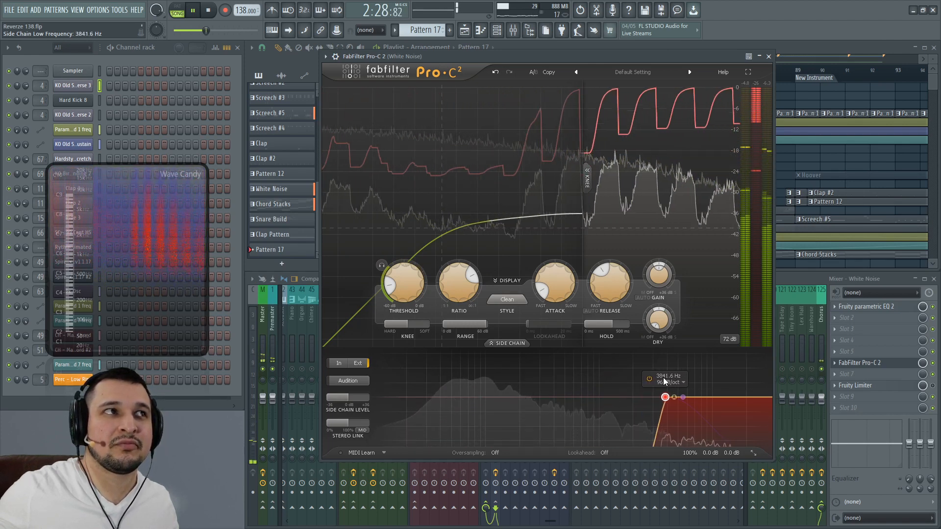
{"action": "key", "text": "space"}
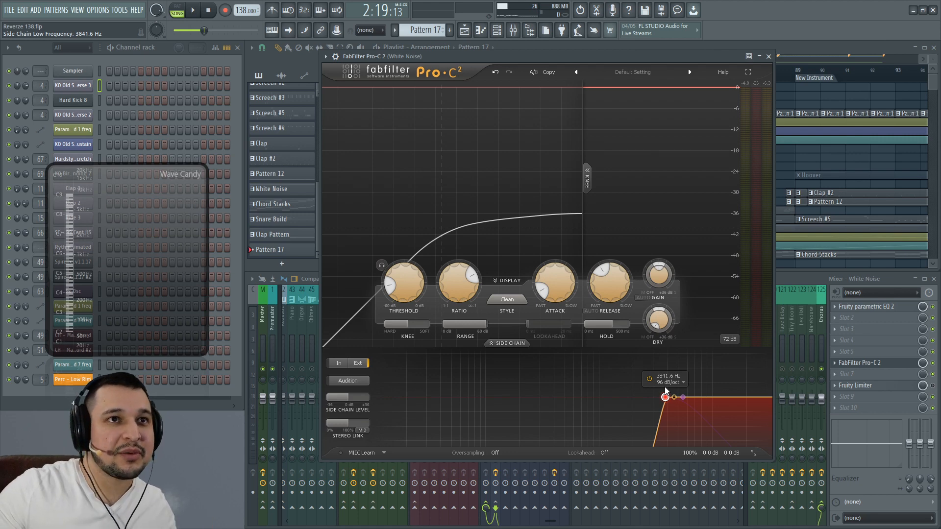
Try side-chain low-cut frequencies between about 3243 and 4373 Hz from Drop 2, settle on about 3547 Hz, and stop the song.
{"action": "key", "text": "space"}
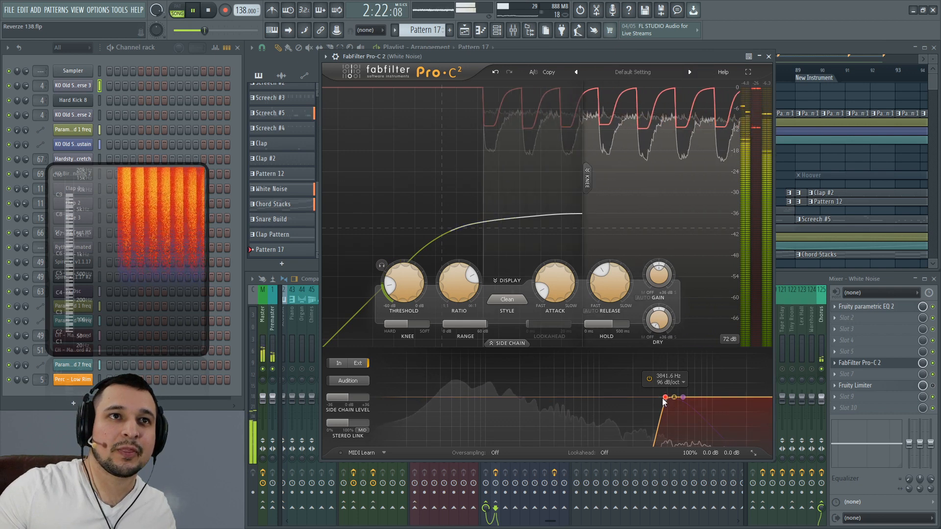
{"action": "left_click_drag", "start_coordinate": [665, 397], "coordinate": [671, 401]}
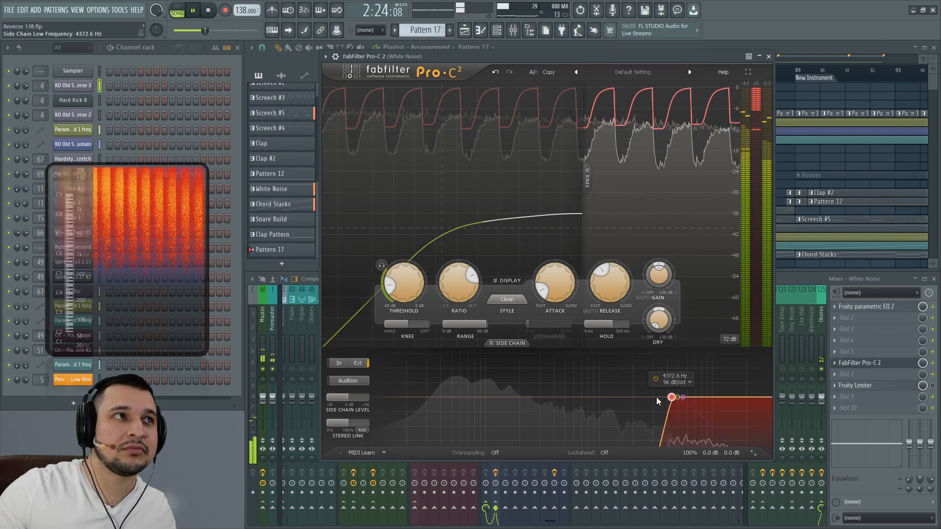
{"action": "key", "text": "space"}
{"action": "left_click_drag", "start_coordinate": [672, 401], "coordinate": [661, 399]}
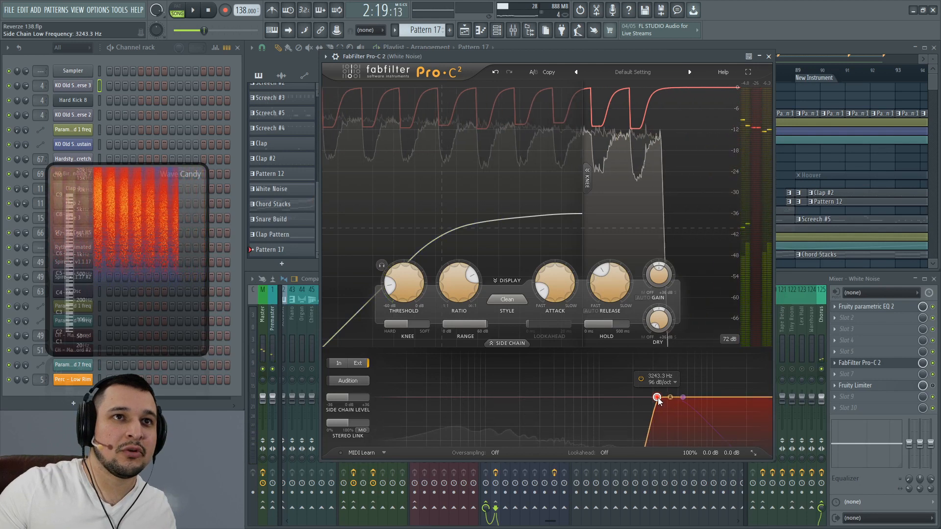
{"action": "key", "text": "space"}
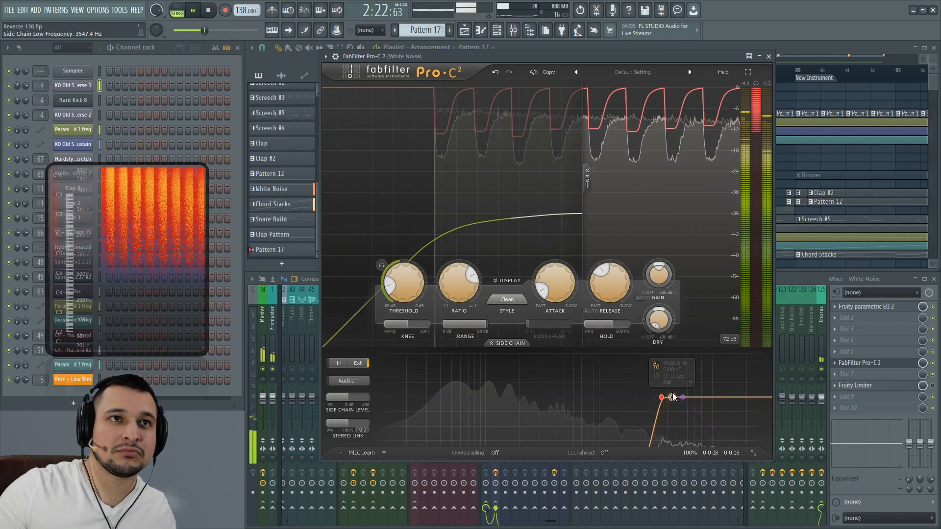
{"action": "key", "text": "space"}
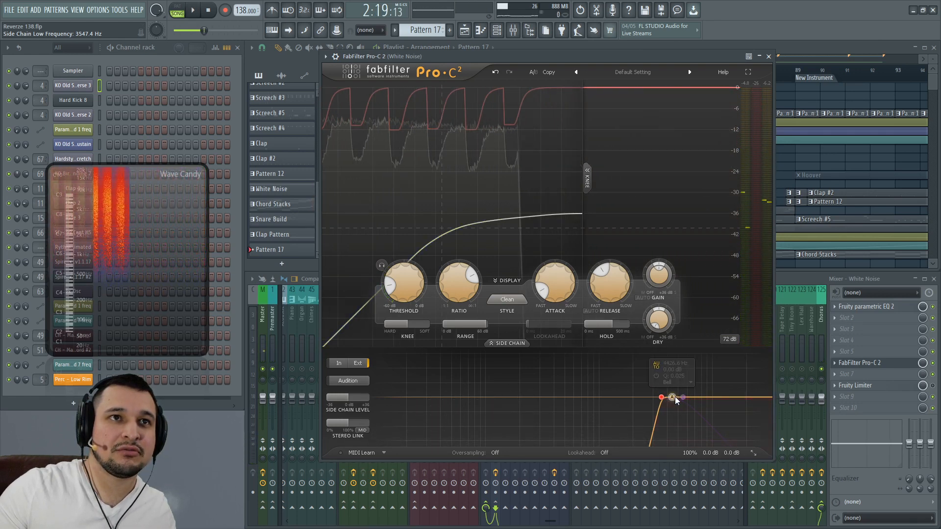
Turn off Auto for the side-chain mid band and boost its bell to +30 dB at about 4339 Hz during playback.
{"action": "double_click", "coordinate": [657, 370]}
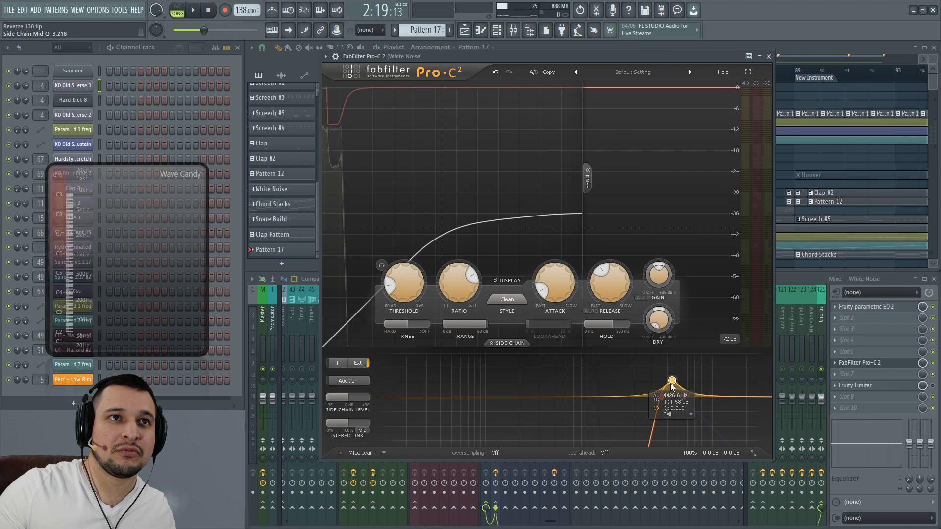
{"action": "key", "text": "space"}
{"action": "left_click_drag", "start_coordinate": [672, 380], "coordinate": [667, 361]}
{"action": "key", "text": "space"}
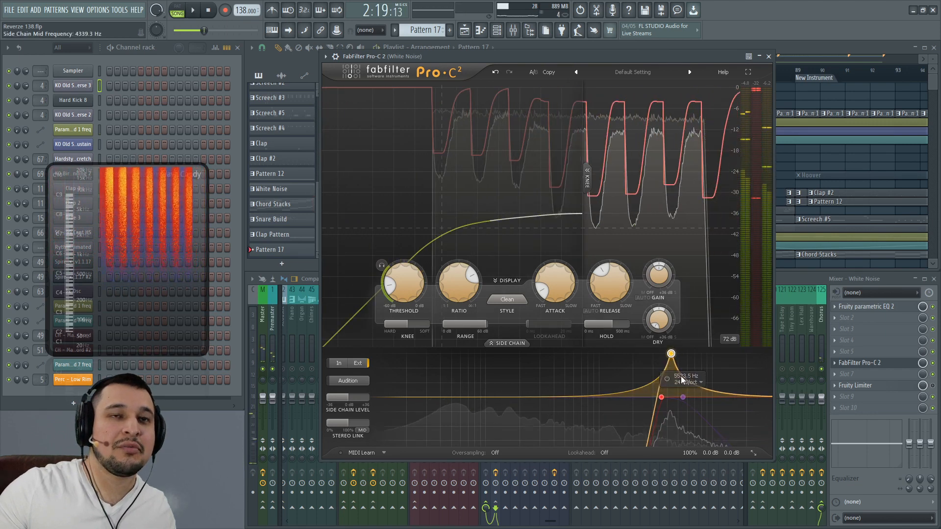
Readjust the side-chain mid bell to +30 dB at about 4794 Hz and listen to the ducking from Drop 2.
{"action": "mouse_move", "coordinate": [696, 408]}
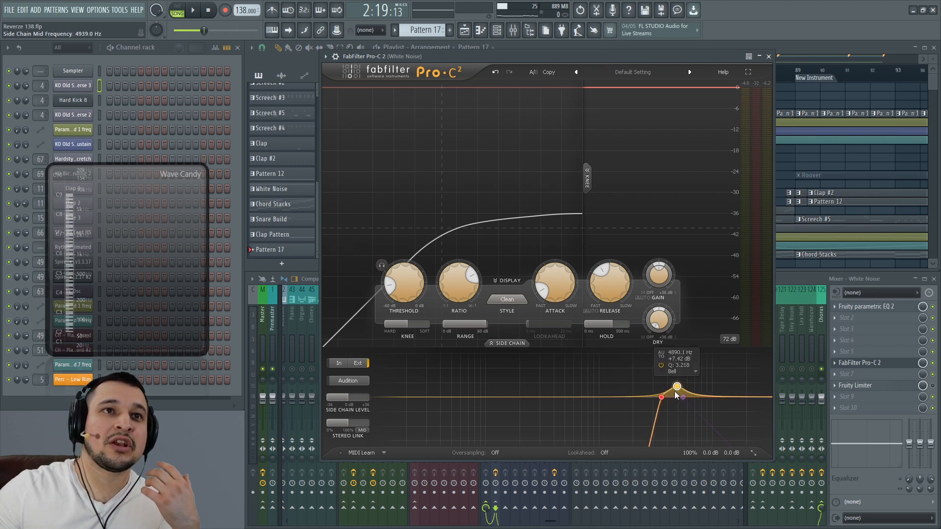
{"action": "left_click_drag", "start_coordinate": [667, 399], "coordinate": [669, 356]}
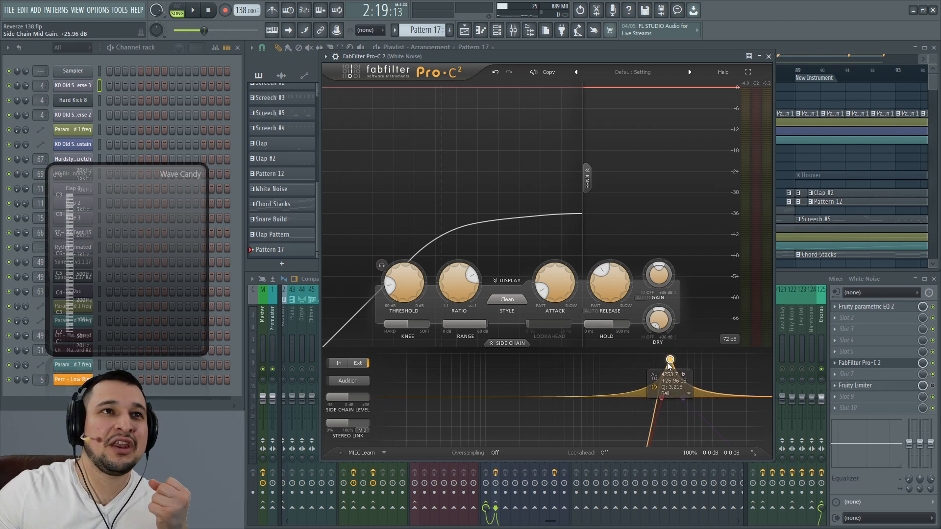
{"action": "key", "text": "space"}
{"action": "left_click_drag", "start_coordinate": [672, 368], "coordinate": [674, 345]}
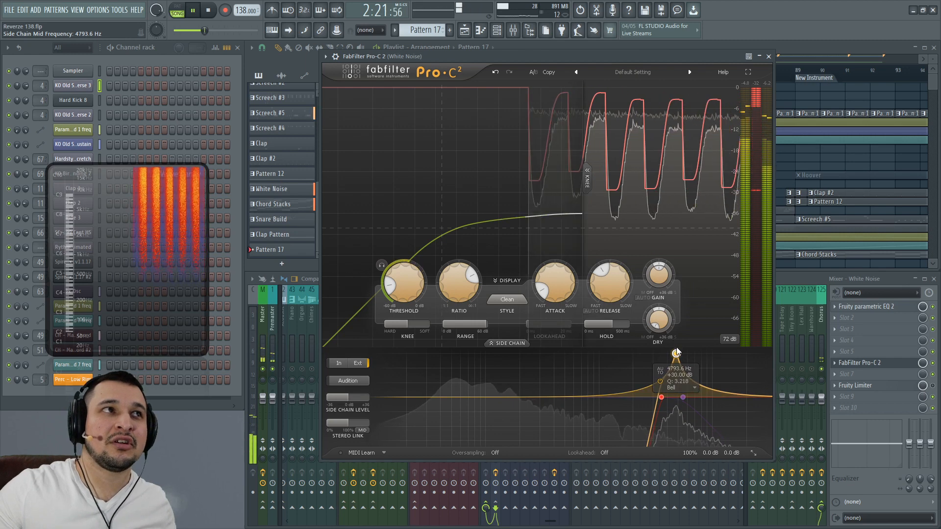
{"action": "key", "text": "space"}
Move the +30 dB side-chain mid bell down to about 4339 Hz during playback, and stop the song.
{"action": "key", "text": "space"}
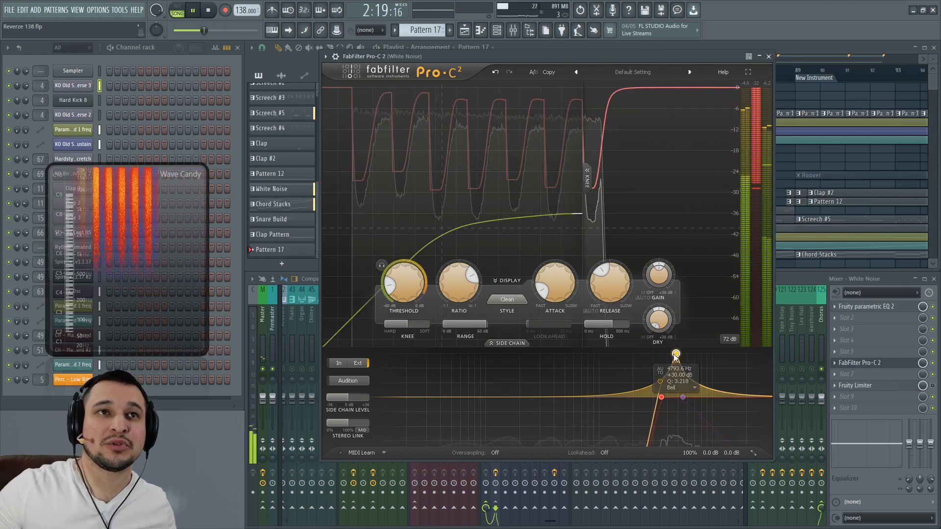
{"action": "mouse_move", "coordinate": [676, 353]}
{"action": "left_mouse_down"}
{"action": "mouse_move", "coordinate": [673, 346]}
{"action": "mouse_move", "coordinate": [670, 388]}
{"action": "mouse_move", "coordinate": [671, 353]}
{"action": "left_mouse_up"}
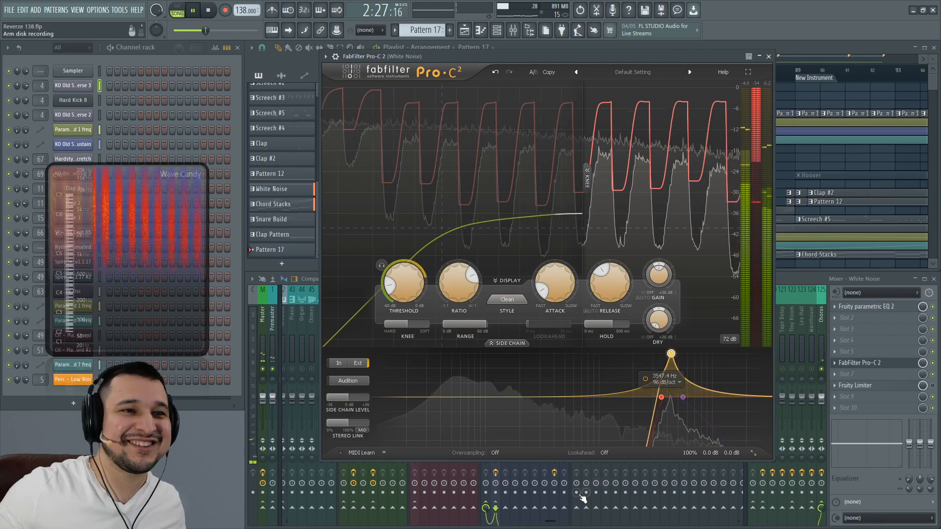
{"action": "key", "text": "space"}
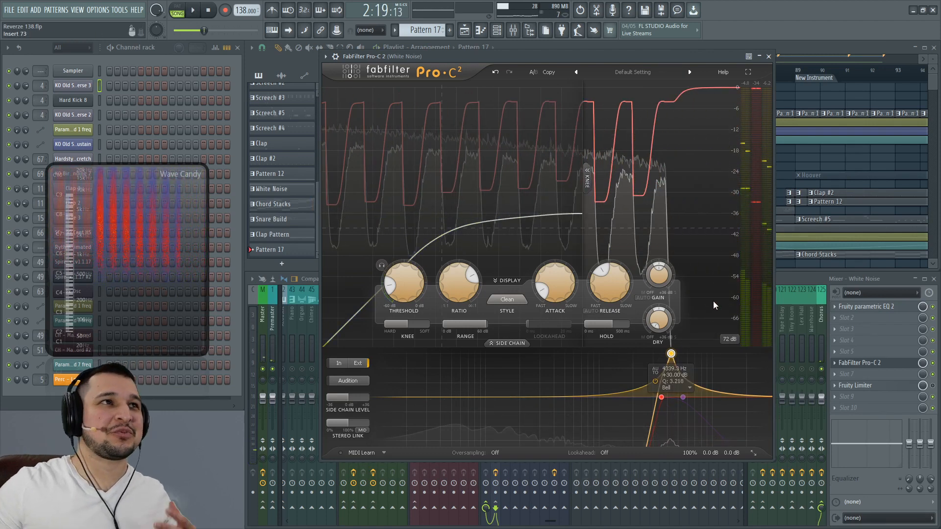
Close Pro-C 2, play Drop 2 with all mixer tracks active, and select the Kick track to view its routing.
{"action": "left_click", "coordinate": [768, 57]}
{"action": "key", "text": "space"}
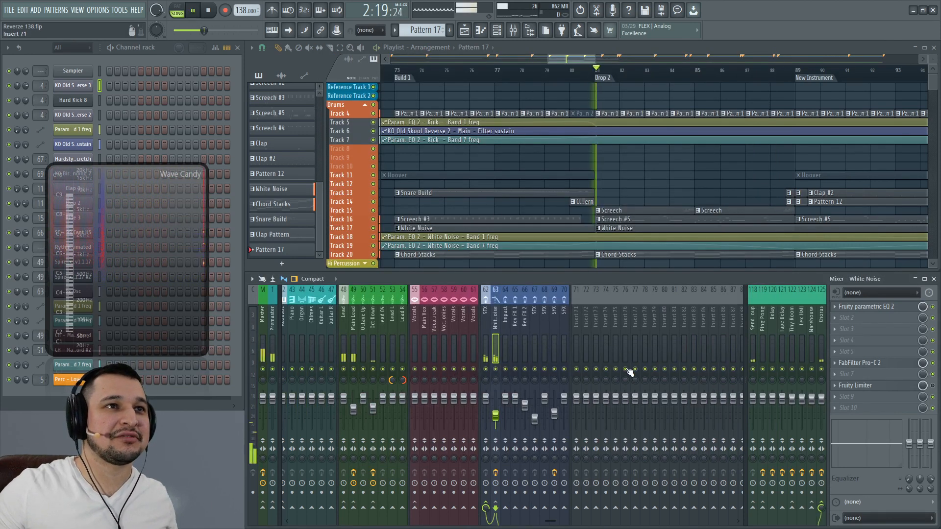
{"action": "key", "text": "space"}
{"action": "scroll", "coordinate": [425, 316], "scroll_direction": "up", "scroll_amount": 10}
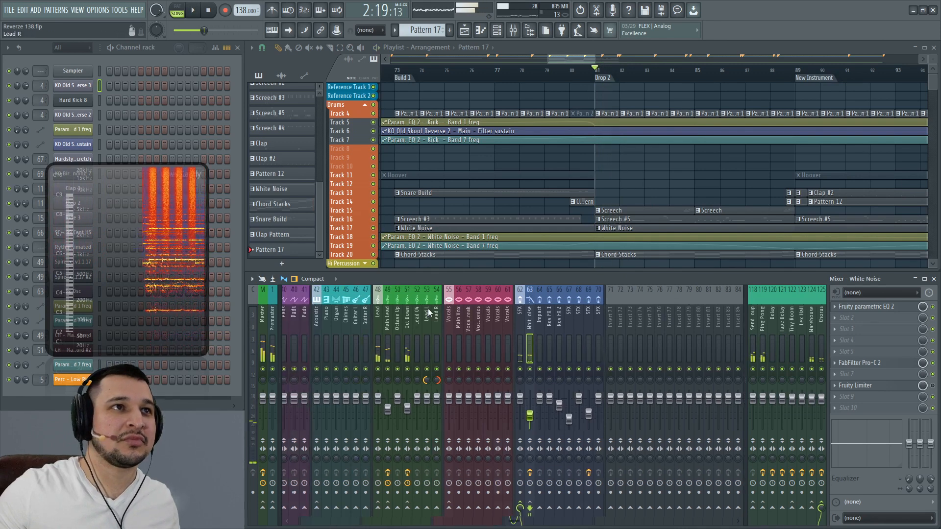
{"action": "left_click", "coordinate": [310, 345]}
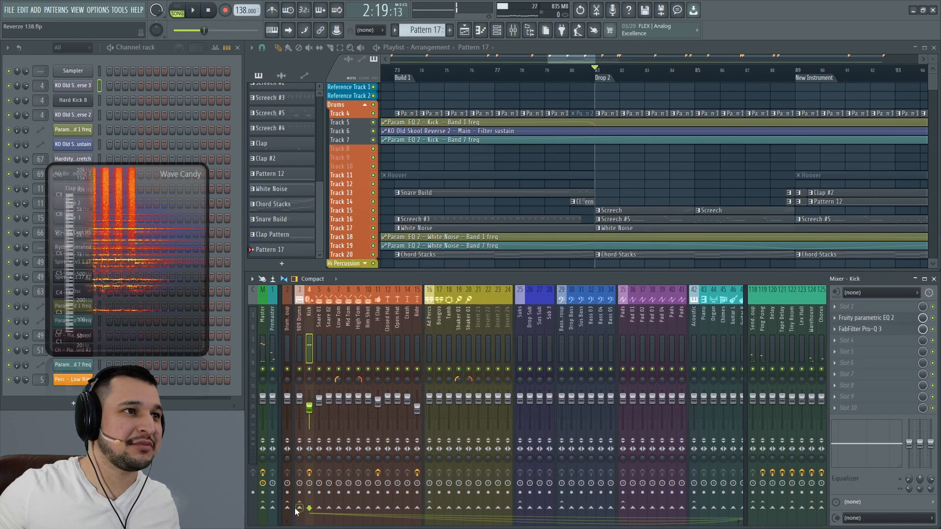
Reopen the White Noise track's Pro-C 2 and watch its gain reduction in the full mix, and stop the song.
{"action": "scroll", "coordinate": [352, 316], "scroll_direction": "down", "scroll_amount": 7}
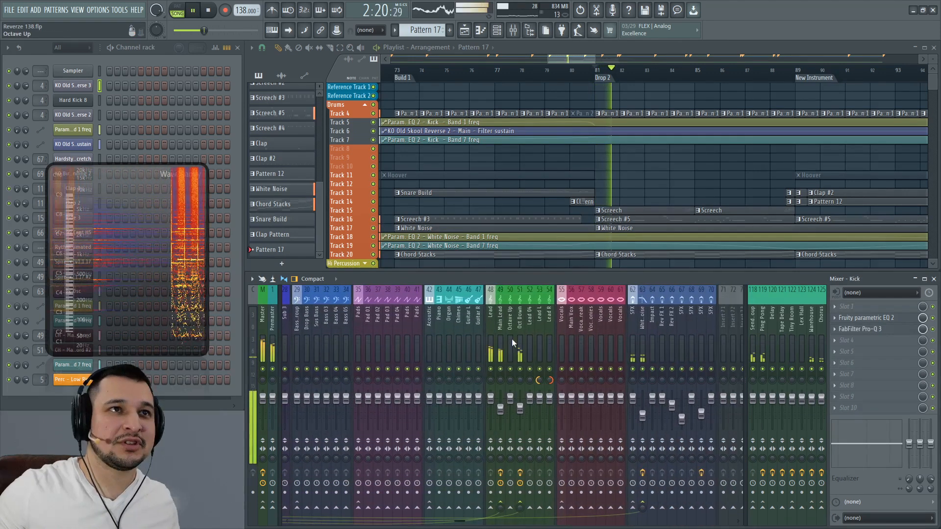
{"action": "left_click", "coordinate": [643, 318]}
{"action": "left_click", "coordinate": [877, 366]}
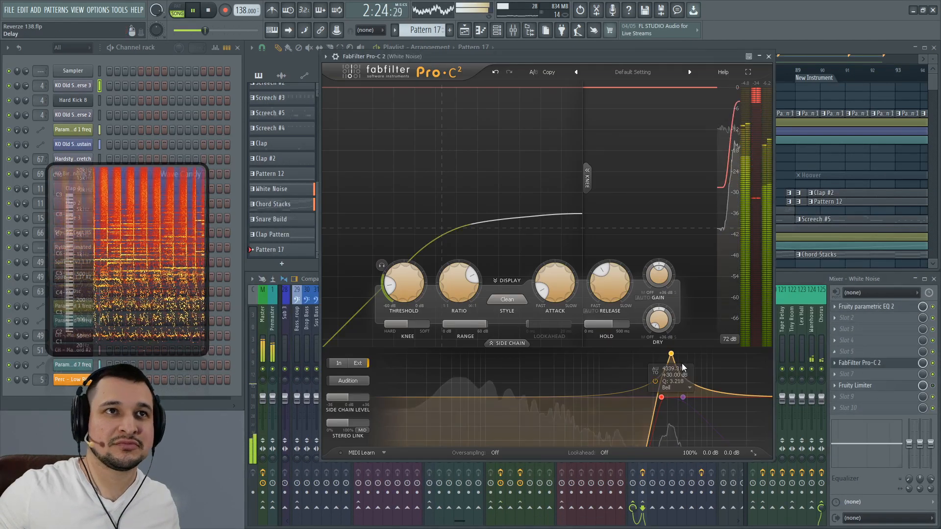
{"action": "key", "text": "space"}
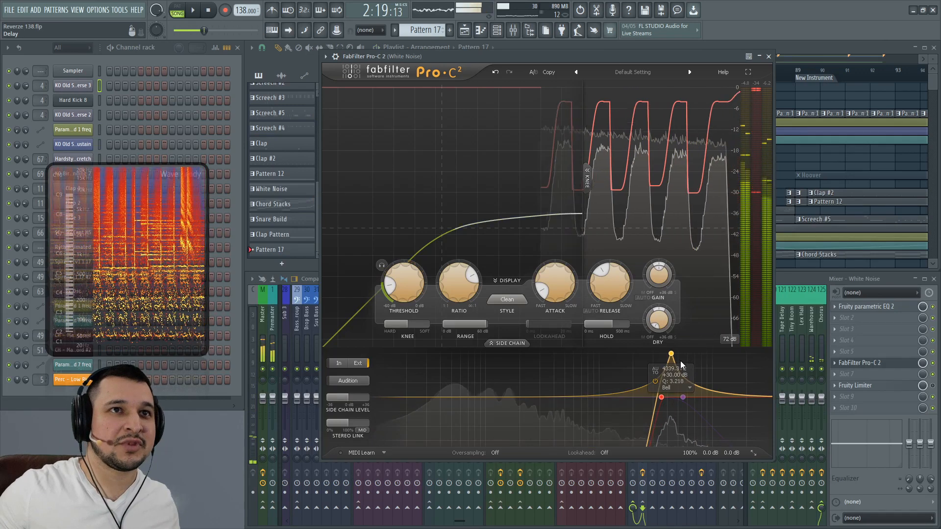
Drop the side-chain mid bell's gain to about +1.7 dB, raise it to about +17.9 dB during playback, and stop the song.
{"action": "left_click_drag", "start_coordinate": [670, 353], "coordinate": [670, 396]}
{"action": "key", "text": "space"}
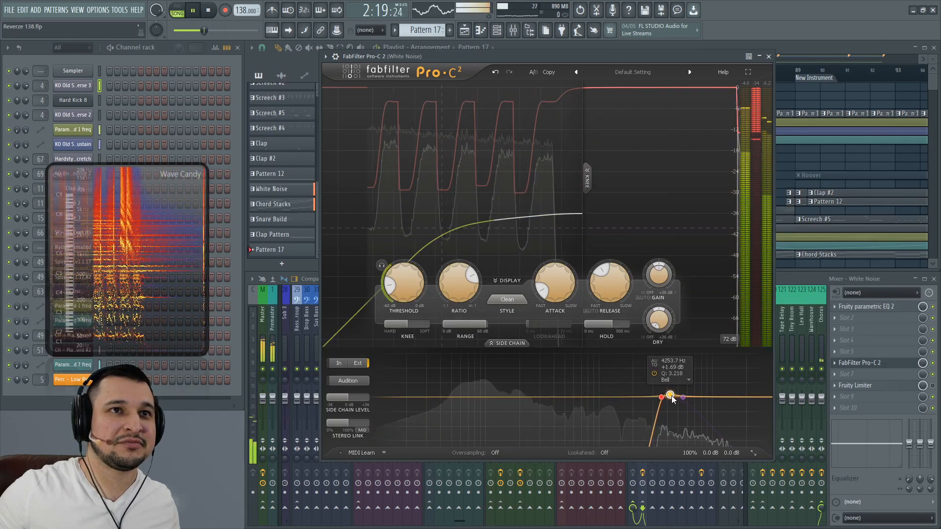
{"action": "left_click_drag", "start_coordinate": [670, 396], "coordinate": [671, 370]}
{"action": "key", "text": "space"}
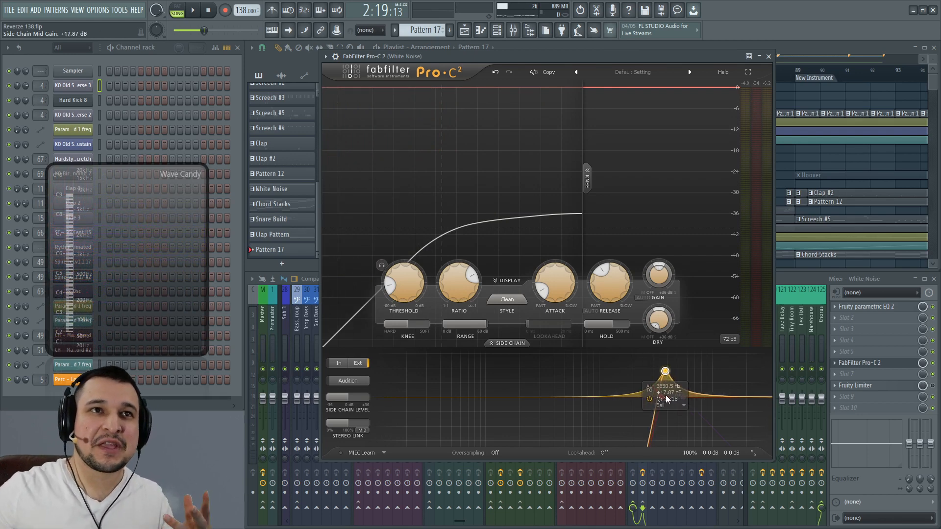
Move the side-chain mid bell to about 4170 Hz and +19.2 dB during playback, stop the song, and close Pro-C 2.
{"action": "key", "text": "space"}
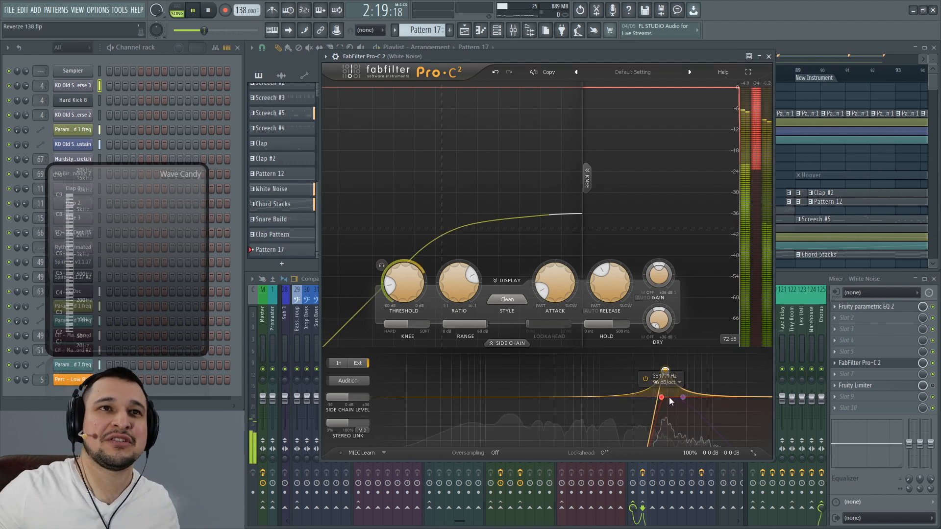
{"action": "mouse_move", "coordinate": [665, 371]}
{"action": "left_mouse_down"}
{"action": "mouse_move", "coordinate": [664, 393]}
{"action": "mouse_move", "coordinate": [670, 369]}
{"action": "left_mouse_up"}
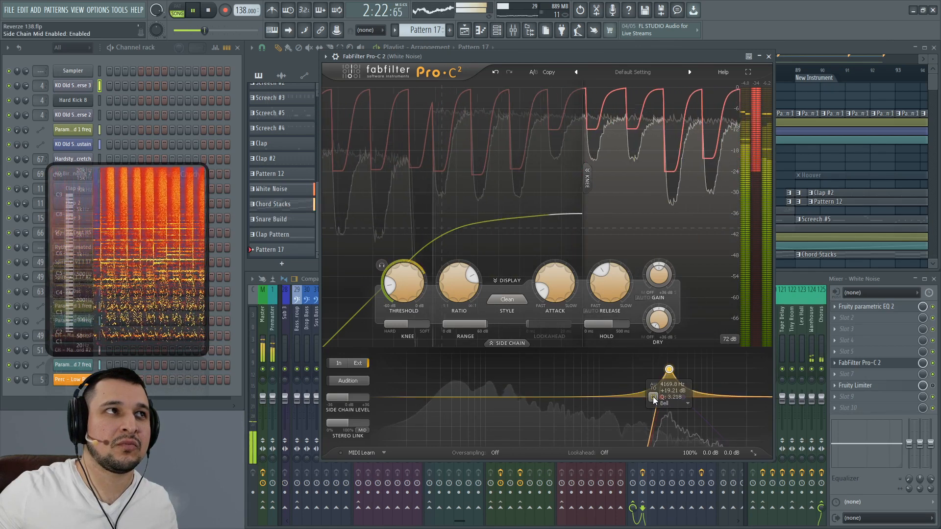
{"action": "key", "text": "space"}
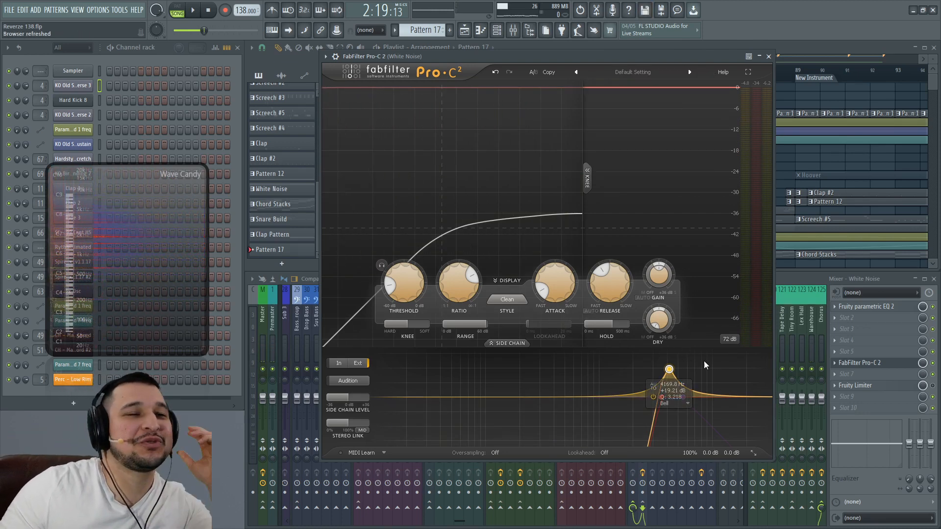
{"action": "left_click", "coordinate": [769, 57]}
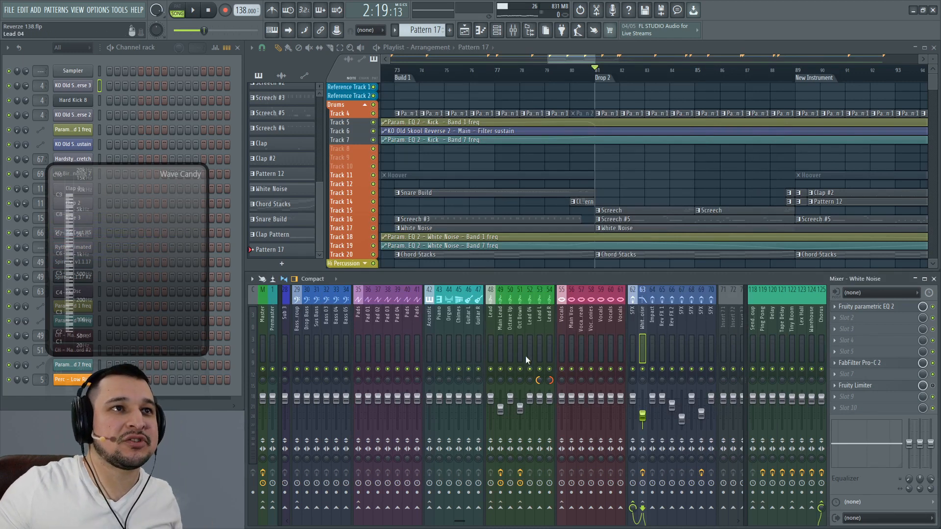
Solo the Oct Down track together with the Kick track and play Drop 2 with the Kick track selected.
{"action": "left_click", "coordinate": [519, 338]}
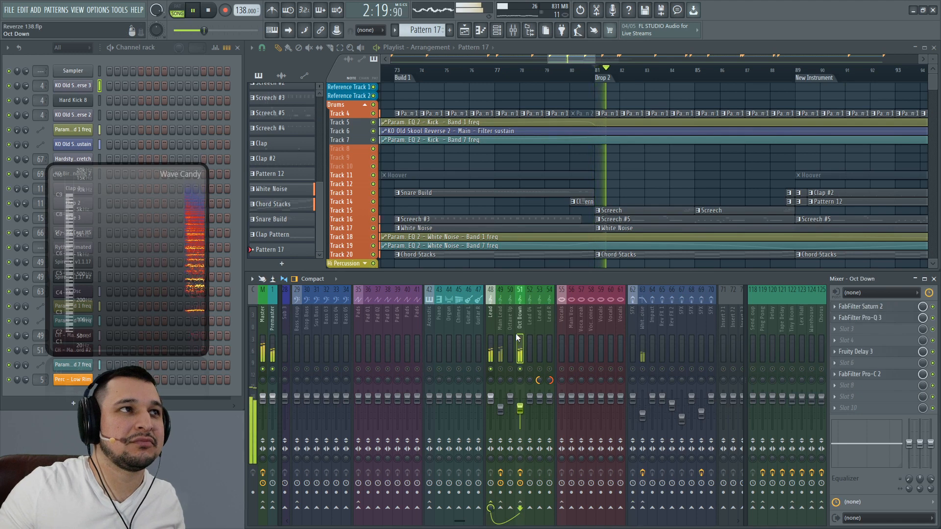
{"action": "scroll", "coordinate": [490, 327], "scroll_direction": "up", "scroll_amount": 7}
{"action": "left_click", "coordinate": [308, 370]}
{"action": "key", "text": "space"}
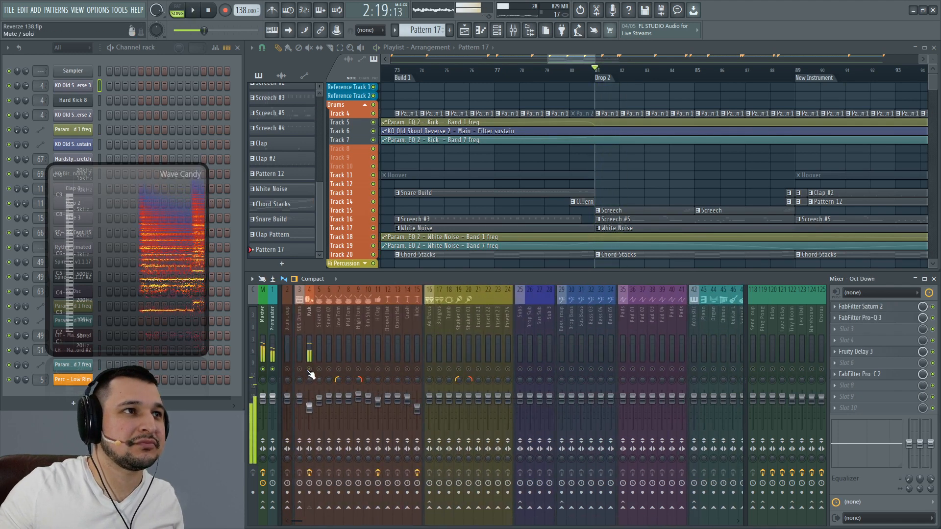
{"action": "left_click", "coordinate": [306, 344]}
{"action": "key", "text": "space"}
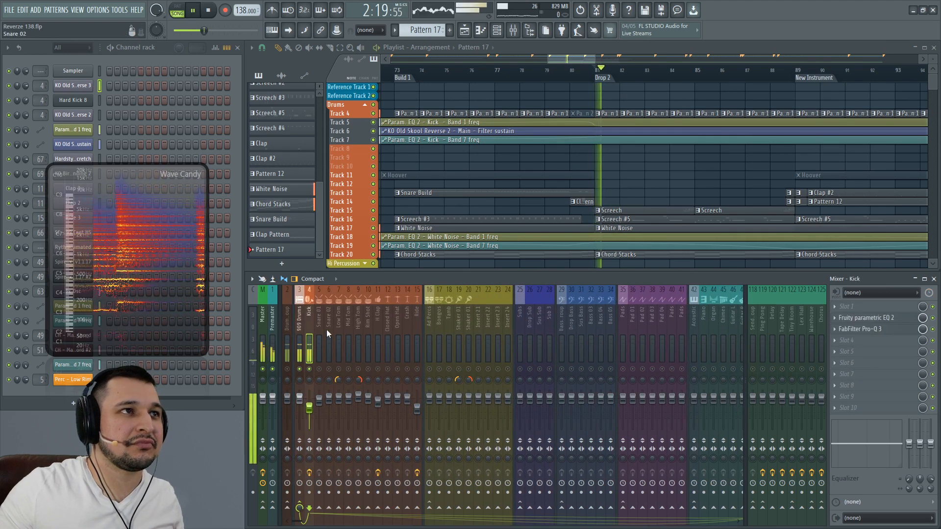
Open the Oct Down track's Pro-C 2 during playback, examine its kick-triggered gain reduction, and stop the song.
{"action": "scroll", "coordinate": [427, 319], "scroll_direction": "down", "scroll_amount": 6}
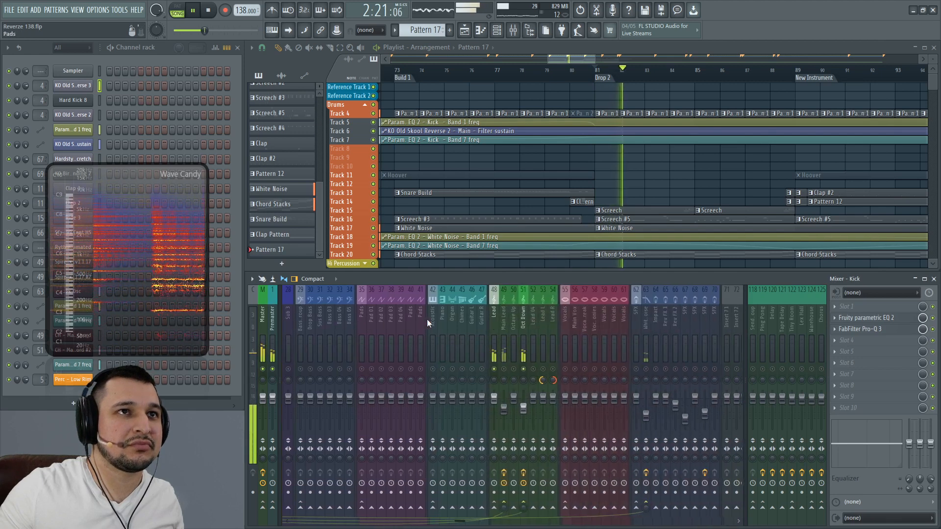
{"action": "left_click", "coordinate": [520, 322]}
{"action": "scroll", "coordinate": [539, 324], "scroll_direction": "up", "scroll_amount": 2}
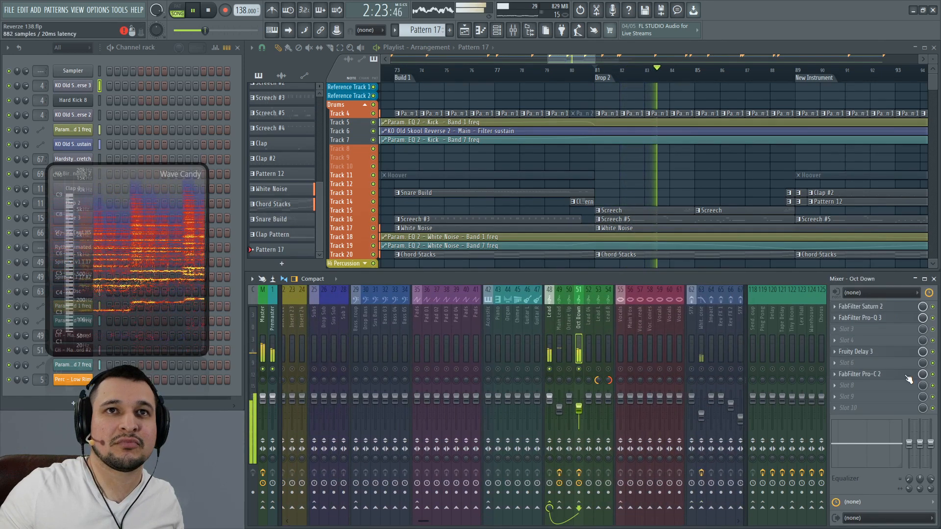
{"action": "left_click", "coordinate": [908, 374]}
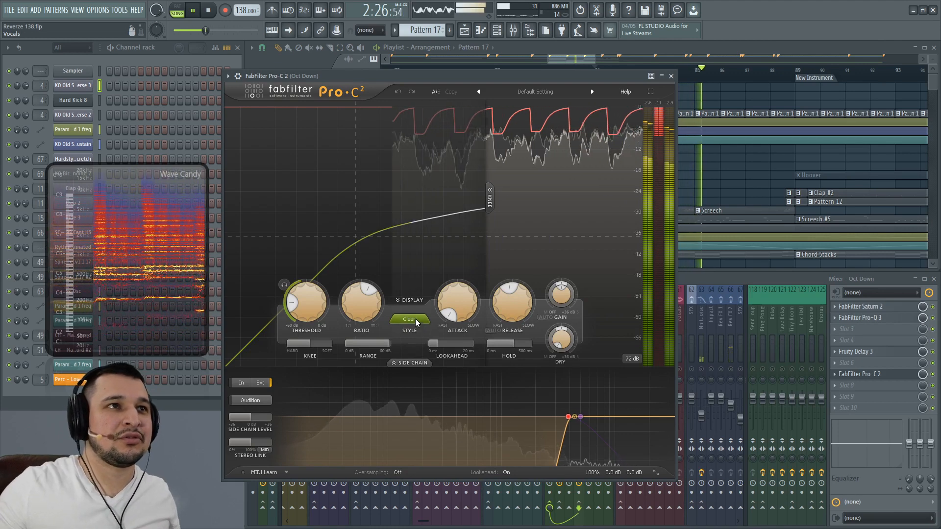
{"action": "key", "text": "space"}
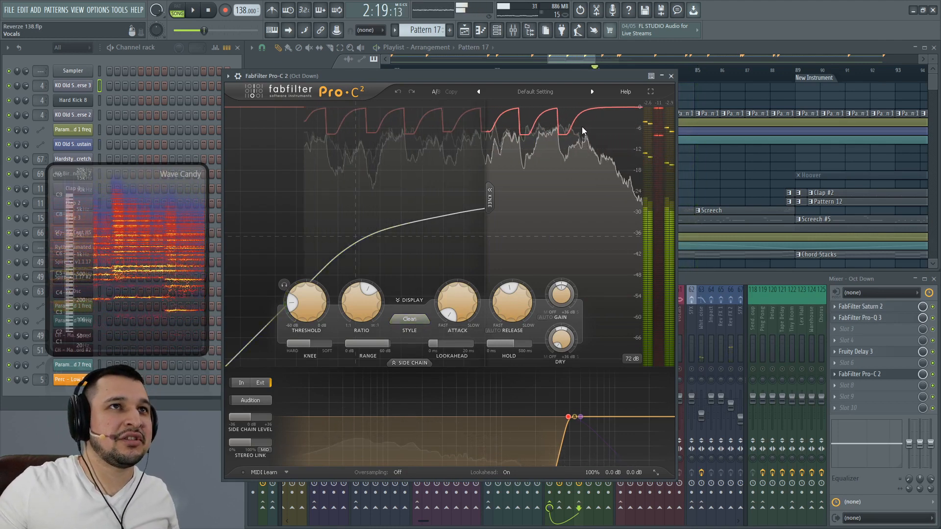
Set Pro-C 2's compression style to Pumping and its release to about 139 ms while auditioning Drop 2.
{"action": "left_click", "coordinate": [410, 319]}
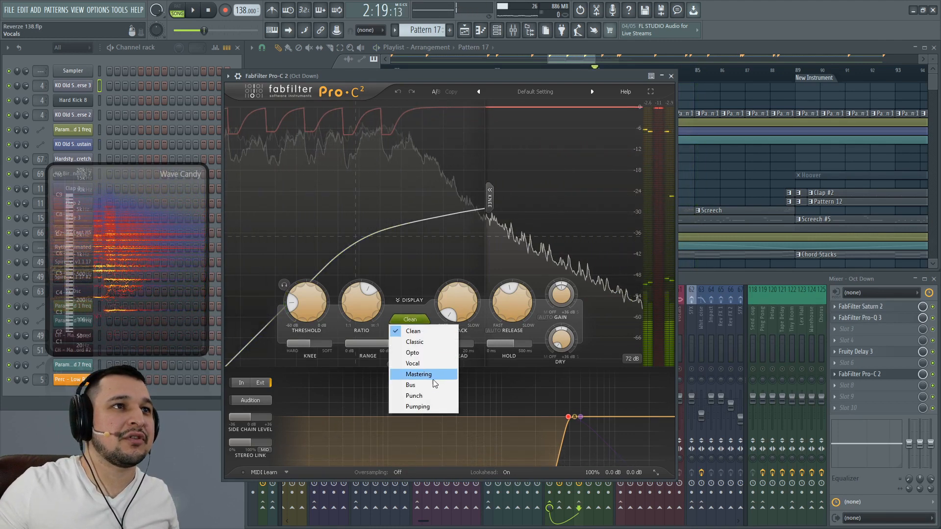
{"action": "left_click", "coordinate": [431, 406]}
{"action": "key", "text": "space"}
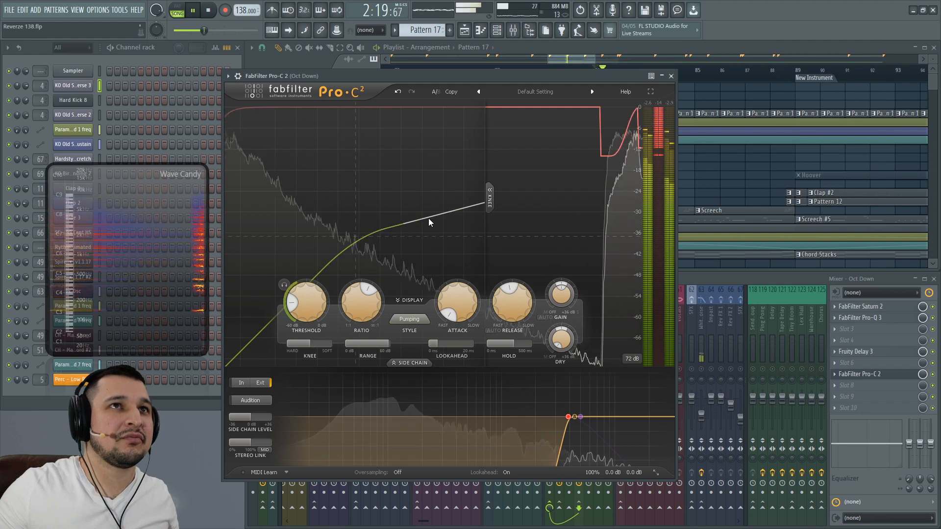
{"action": "left_click_drag", "start_coordinate": [510, 315], "coordinate": [509, 335]}
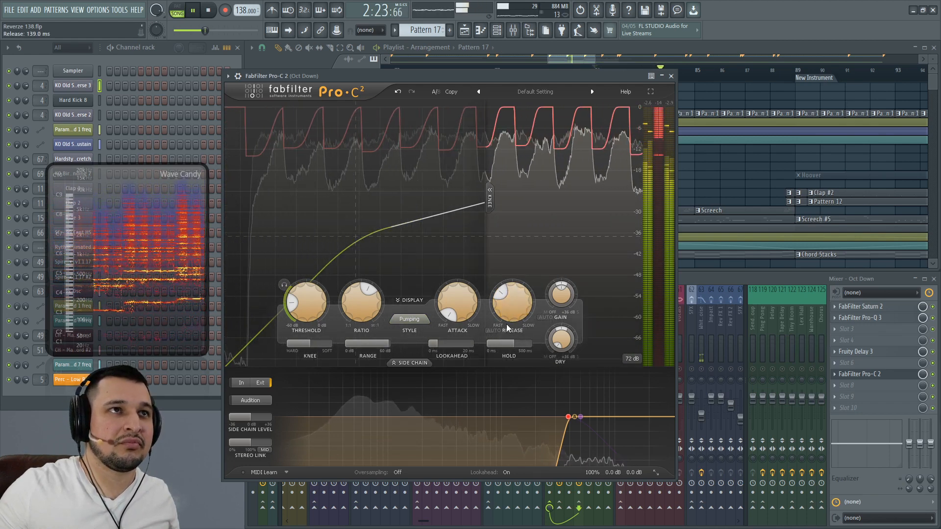
{"action": "mouse_move", "coordinate": [504, 311]}
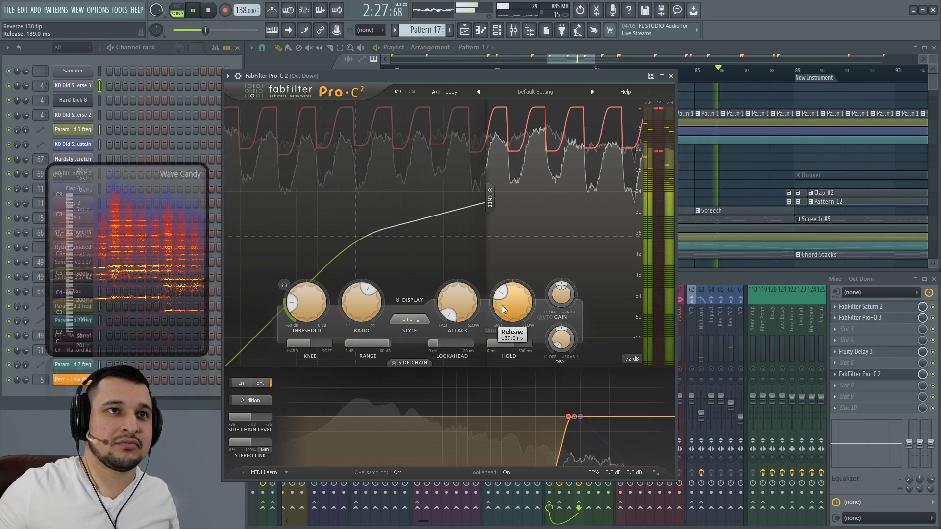
{"action": "key", "text": "space"}
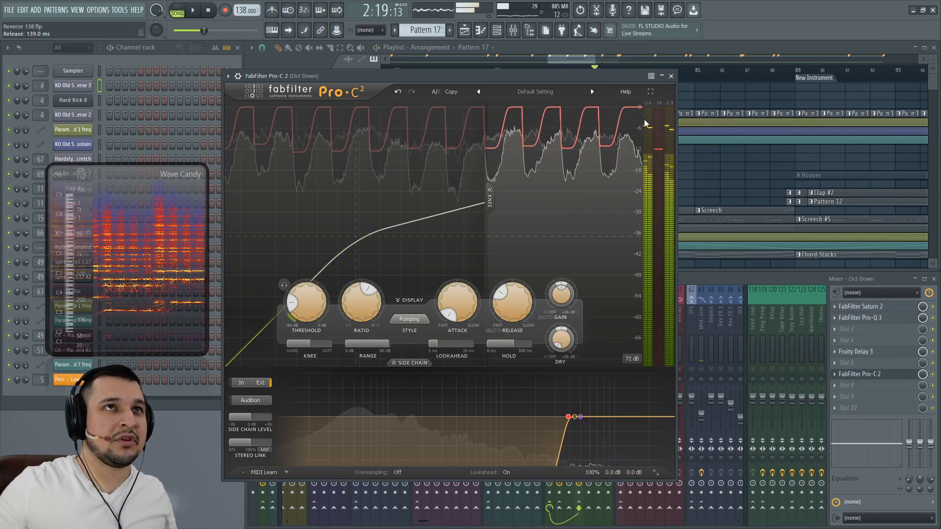
Close Pro-C 2, play Drop 2 with all mixer tracks active, and reopen the Oct Down track's Pro-C 2.
{"action": "left_click", "coordinate": [671, 76]}
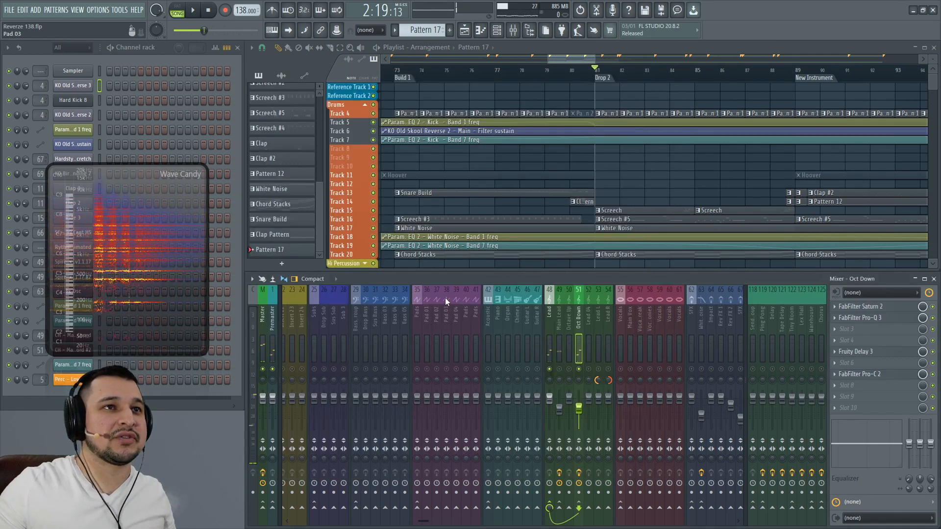
{"action": "scroll", "coordinate": [445, 298], "scroll_direction": "left", "scroll_amount": 5}
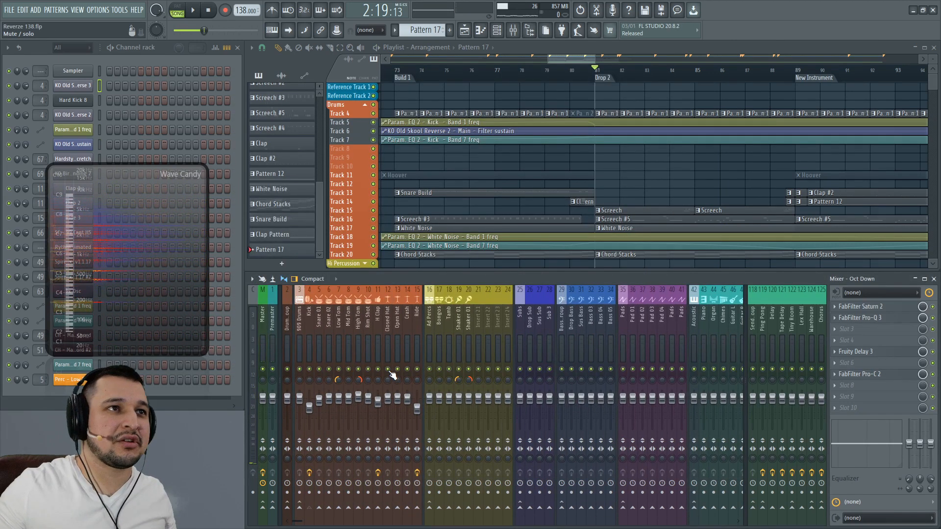
{"action": "scroll", "coordinate": [389, 322], "scroll_direction": "right", "scroll_amount": 6}
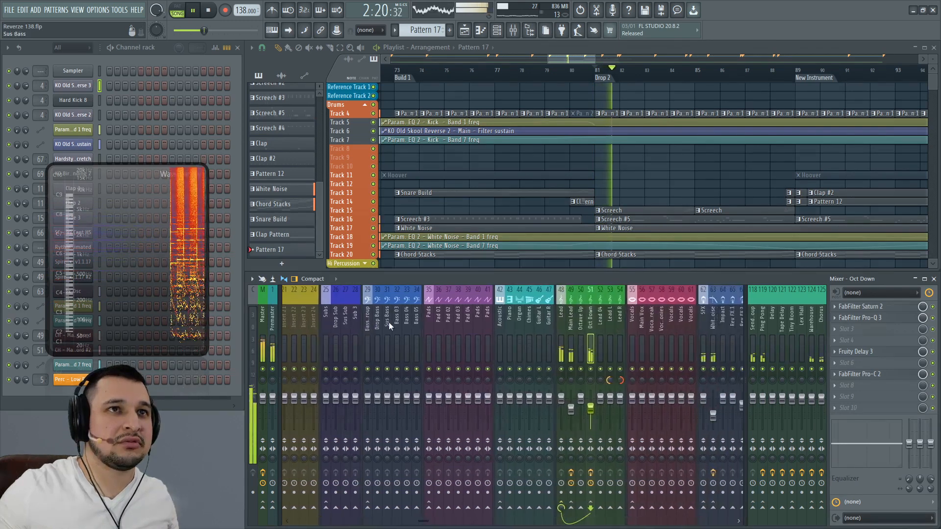
{"action": "left_click", "coordinate": [859, 377]}
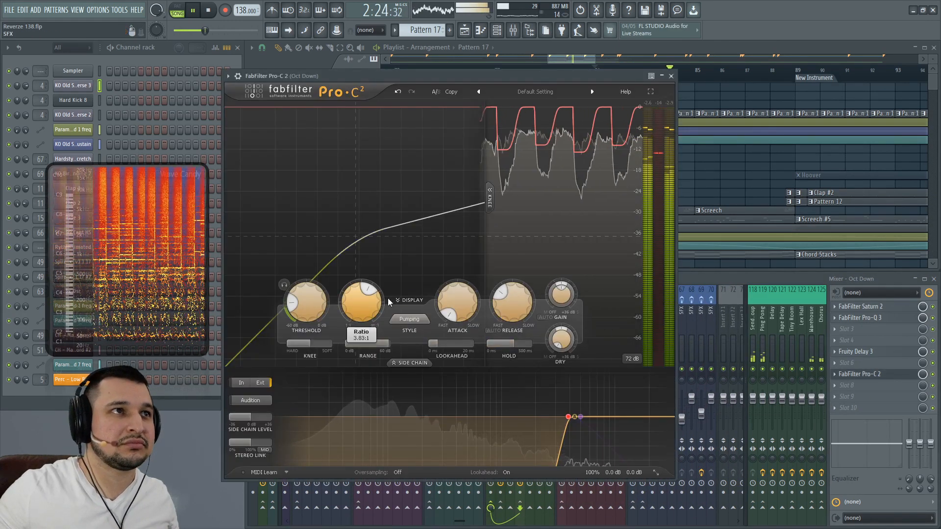
Shorten the Oct Down compressor's release to about 102.6 ms and raise its threshold during playback, stop the song, and close Pro-C 2.
{"action": "left_click_drag", "start_coordinate": [502, 305], "coordinate": [510, 316]}
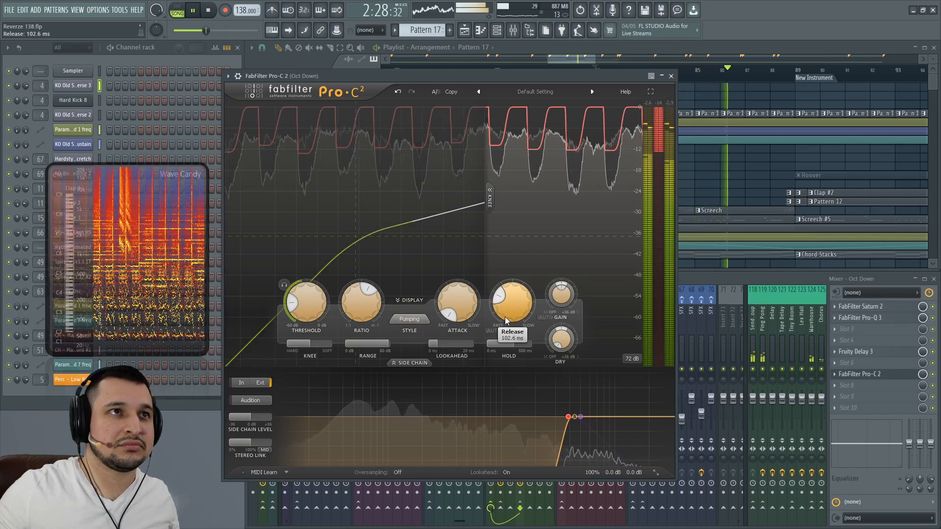
{"action": "left_click_drag", "start_coordinate": [307, 300], "coordinate": [314, 285]}
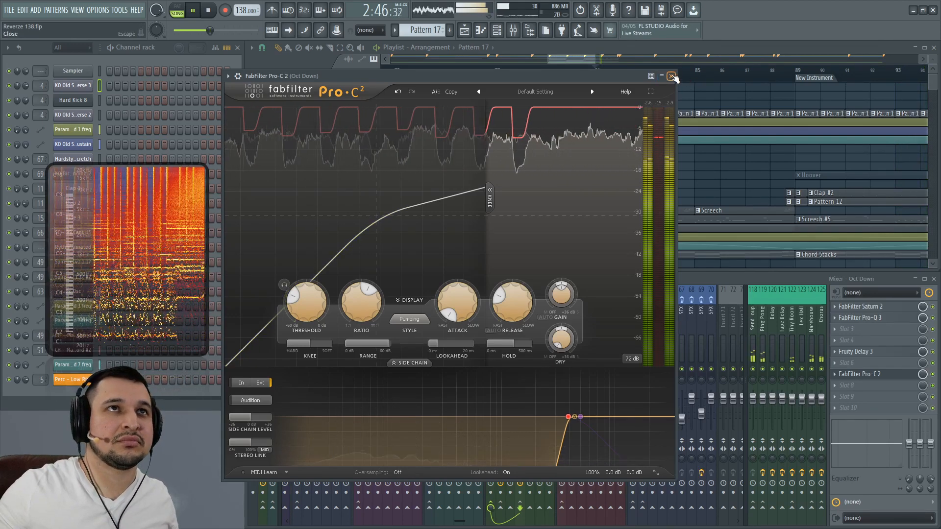
{"action": "key", "text": "space"}
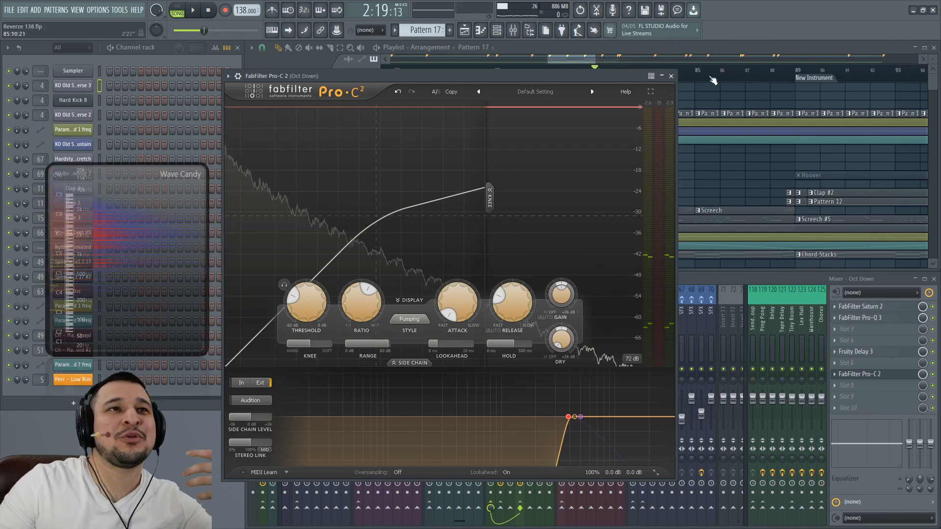
{"action": "left_click", "coordinate": [672, 76]}
{"action": "middle_click", "coordinate": [850, 390]}
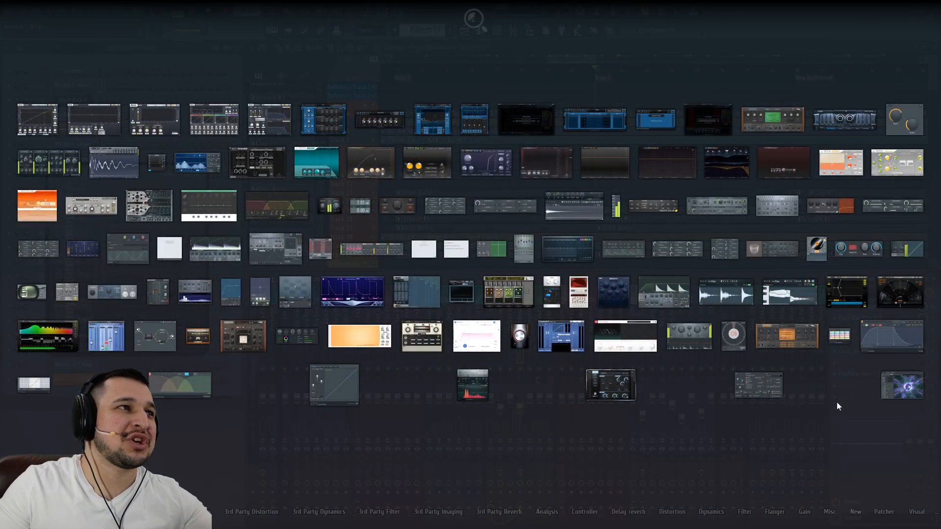
{"action": "left_click", "coordinate": [836, 402]}
{"action": "left_click", "coordinate": [836, 389]}
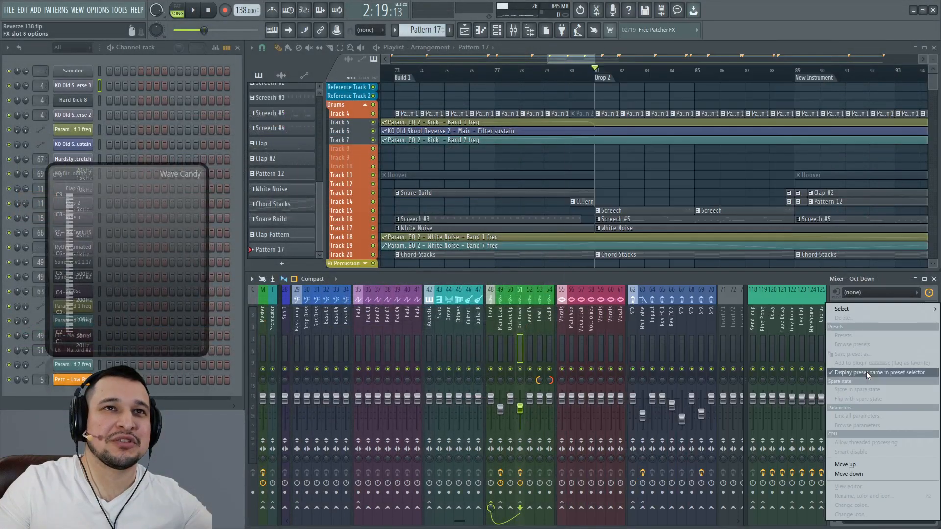
{"action": "left_click", "coordinate": [888, 277]}
Add Gross Beat to the empty effect slot 8 of the Oct Down track.
{"action": "middle_click", "coordinate": [841, 389]}
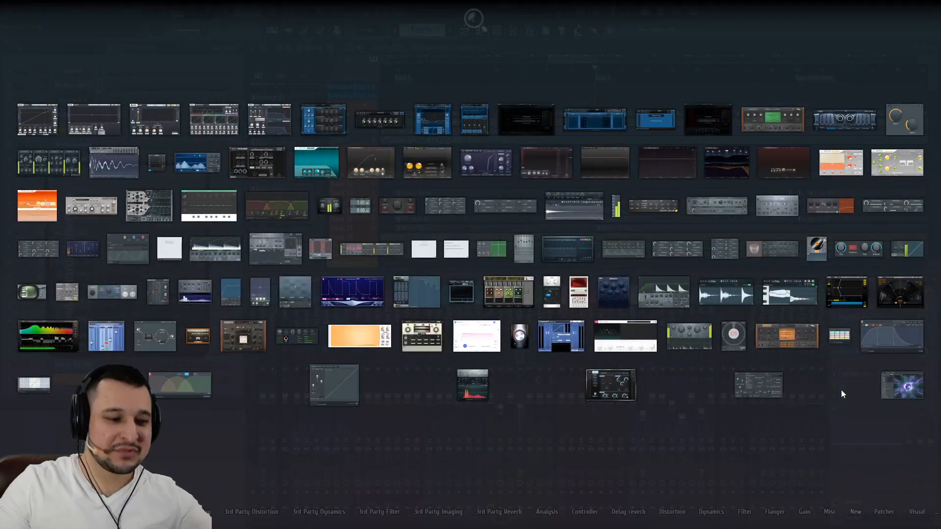
{"action": "type", "text": "gros"}
{"action": "key", "text": "Return"}
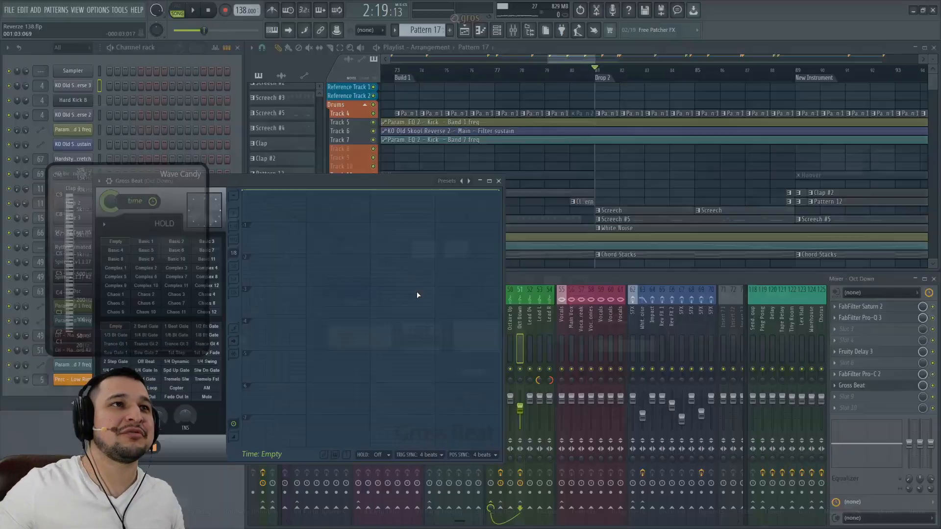
Load Gross Beat's Momentary 2 preset and choose the Sidechain volume pattern.
{"action": "left_click", "coordinate": [447, 180]}
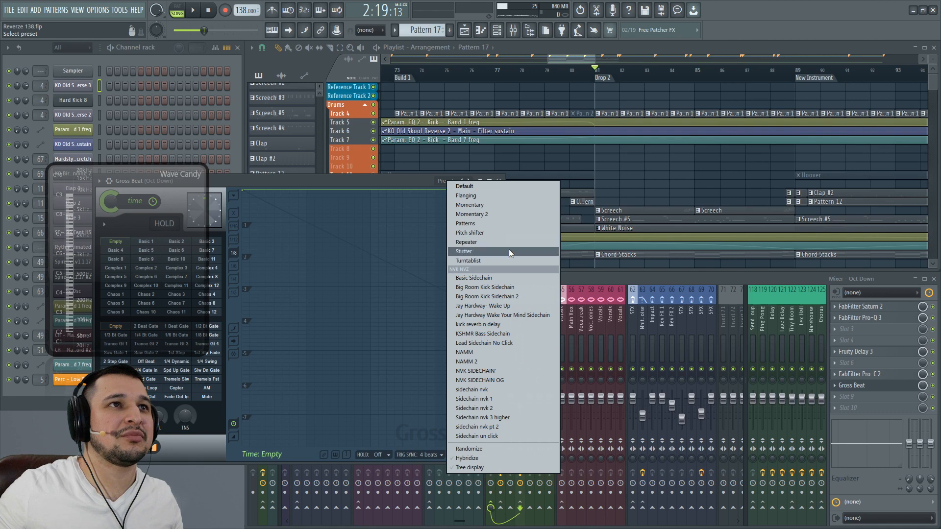
{"action": "left_click", "coordinate": [481, 214]}
{"action": "left_click_drag", "start_coordinate": [389, 181], "coordinate": [602, 167]}
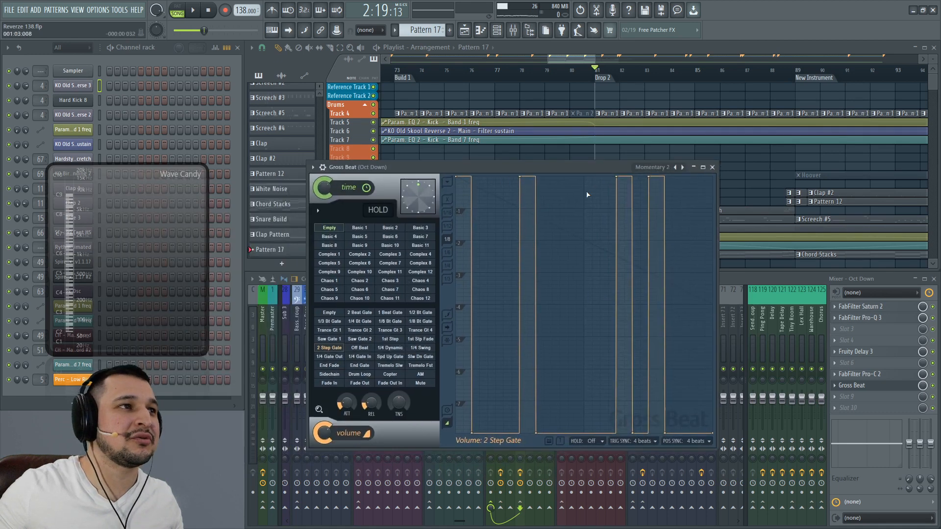
{"action": "left_click", "coordinate": [329, 374]}
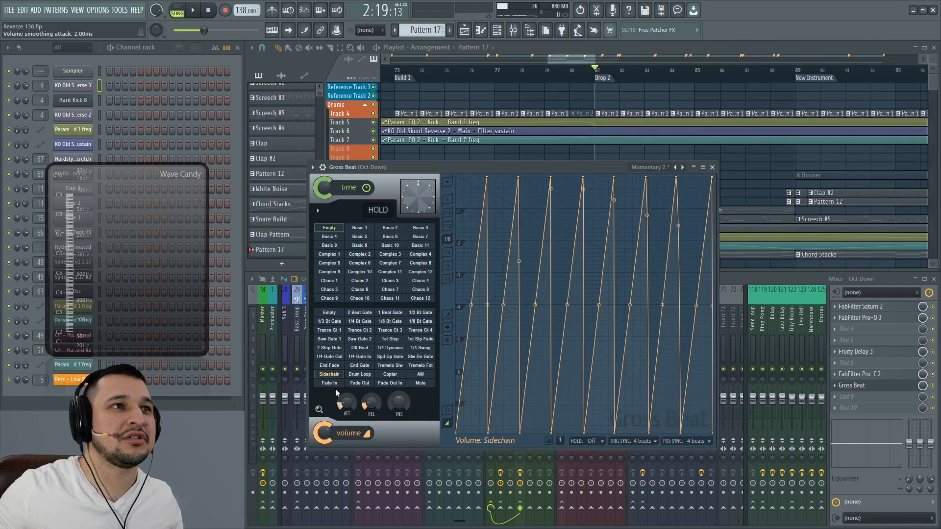
Load the NVK SIDECHAIN' preset in Gross Beat.
{"action": "left_click", "coordinate": [657, 169]}
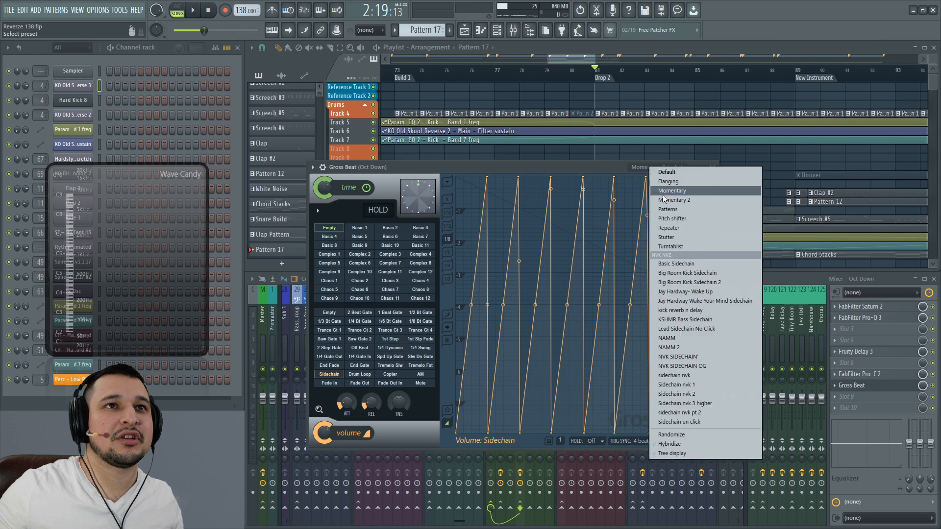
{"action": "left_click", "coordinate": [713, 360]}
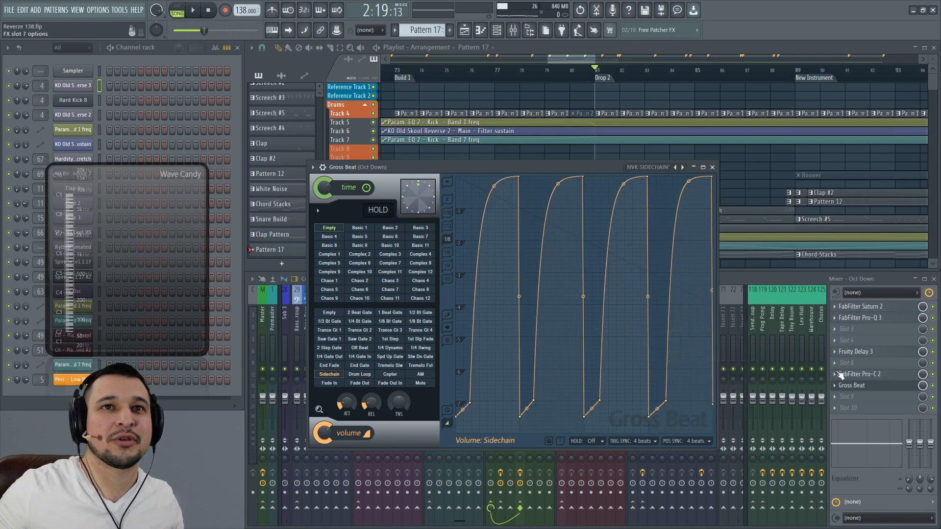
Bypass Pro-C 2 on the Oct Down track and play Drop 2 with Gross Beat's volume curve in view.
{"action": "left_click", "coordinate": [934, 369]}
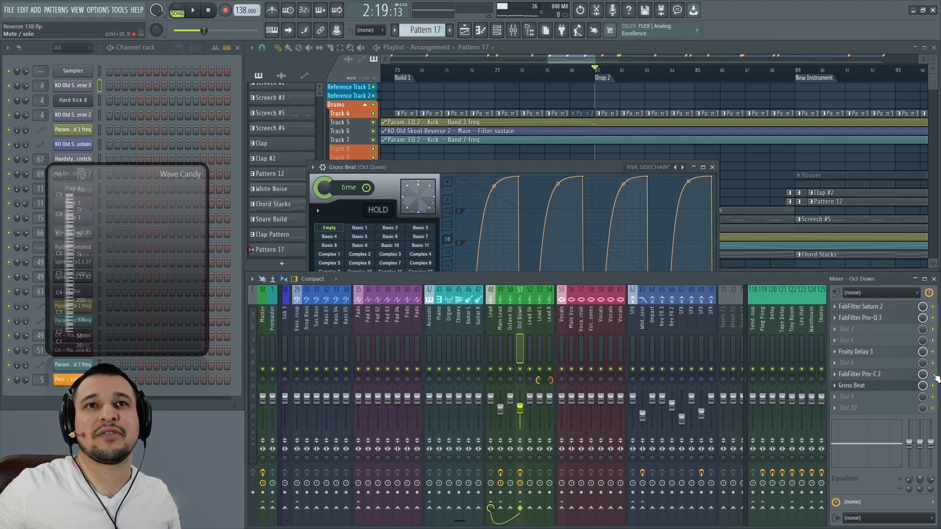
{"action": "key", "text": "space"}
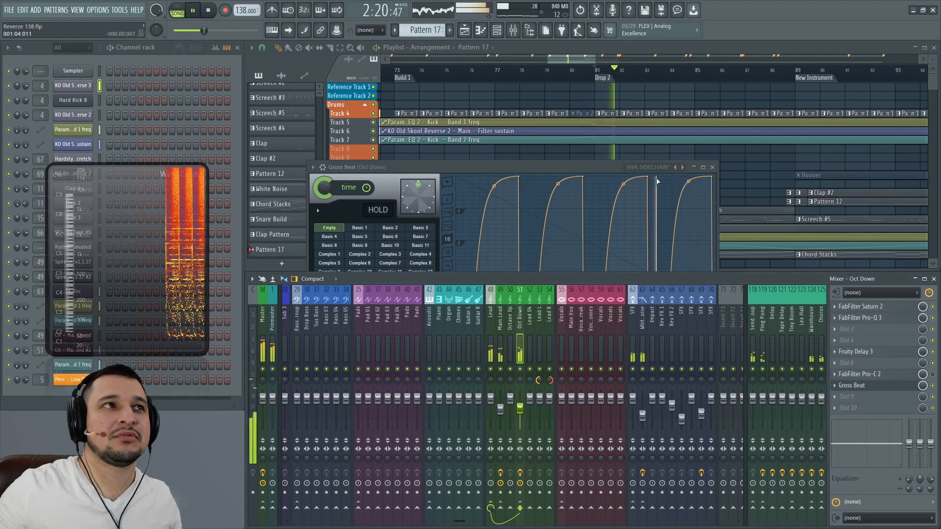
{"action": "left_click", "coordinate": [466, 165]}
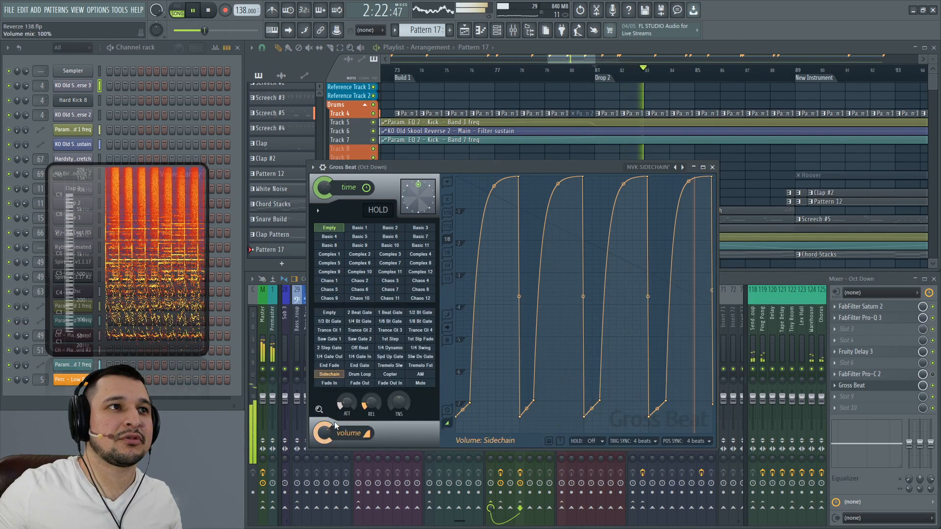
Listen to Drop 2 with Gross Beat's volume sidechain on Oct Down, checking its volume mix and reopening the plugin once.
{"action": "mouse_move", "coordinate": [324, 433]}
{"action": "left_mouse_down"}
{"action": "mouse_move", "coordinate": [324, 453]}
{"action": "mouse_move", "coordinate": [324, 432]}
{"action": "left_mouse_up"}
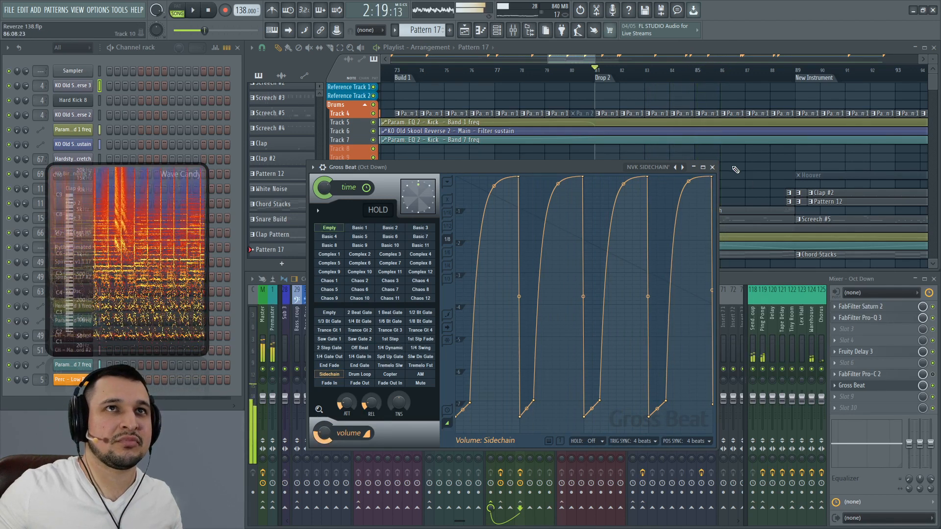
{"action": "left_click", "coordinate": [712, 167]}
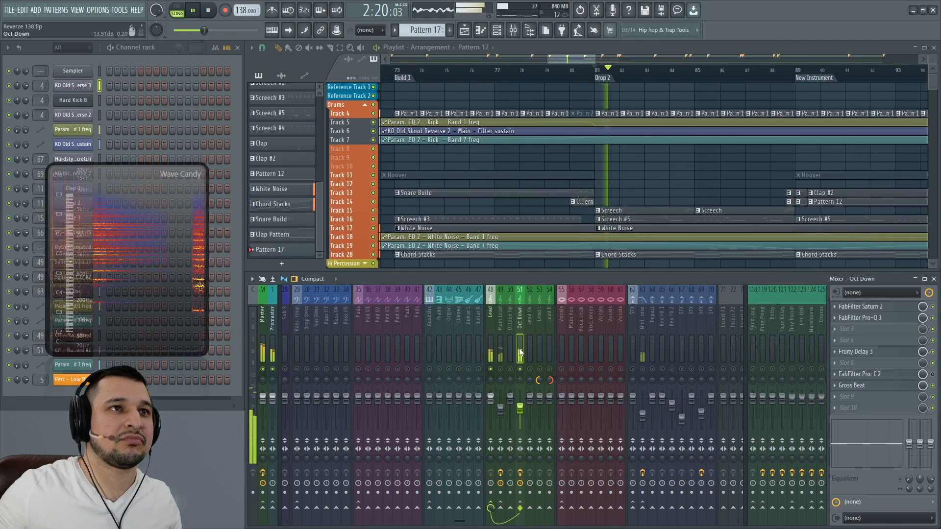
{"action": "left_click", "coordinate": [877, 385]}
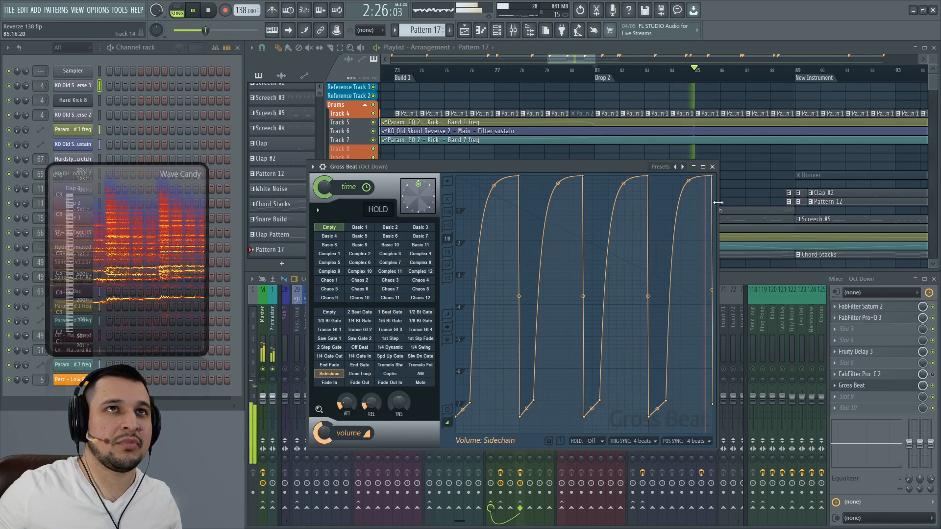
{"action": "left_click", "coordinate": [712, 167]}
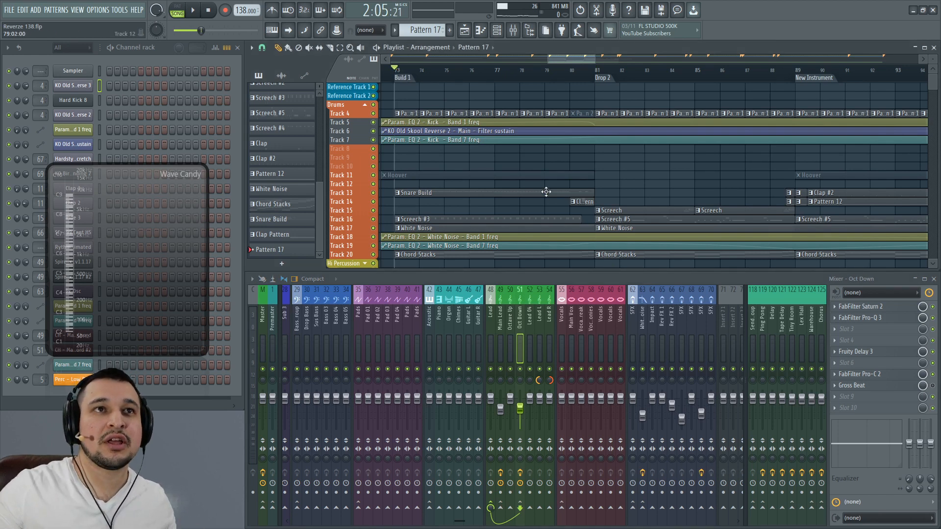
Open Pro-C 2 on the White Noise track and play the start of Build 1 to watch its gain reduction.
{"action": "scroll", "coordinate": [632, 348], "scroll_direction": "down", "scroll_amount": 4}
{"action": "left_click", "coordinate": [595, 316]}
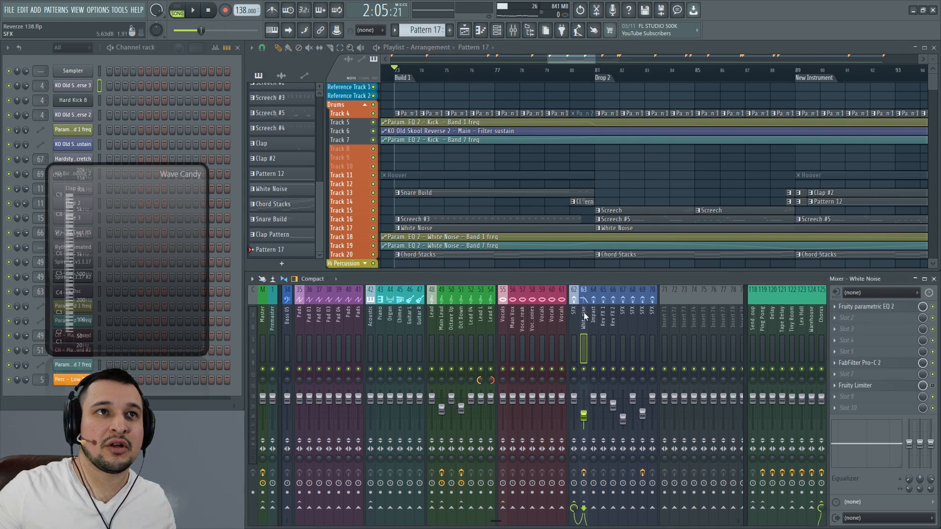
{"action": "left_click", "coordinate": [905, 364]}
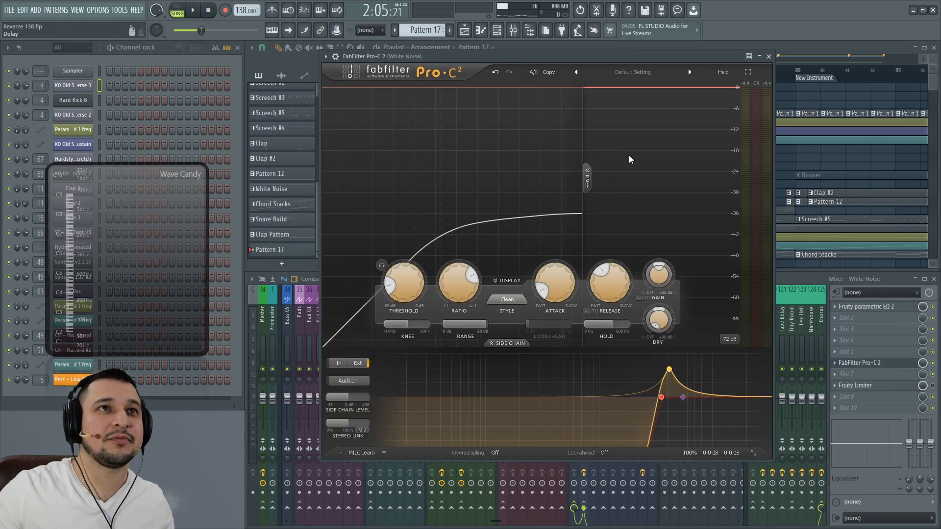
{"action": "left_click_drag", "start_coordinate": [557, 62], "coordinate": [596, 170]}
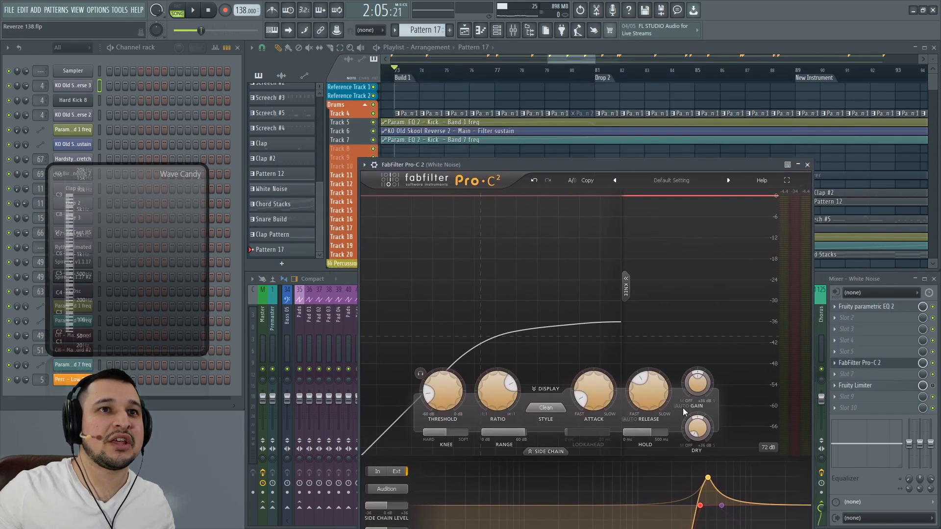
{"action": "left_click_drag", "start_coordinate": [488, 166], "coordinate": [530, 143]}
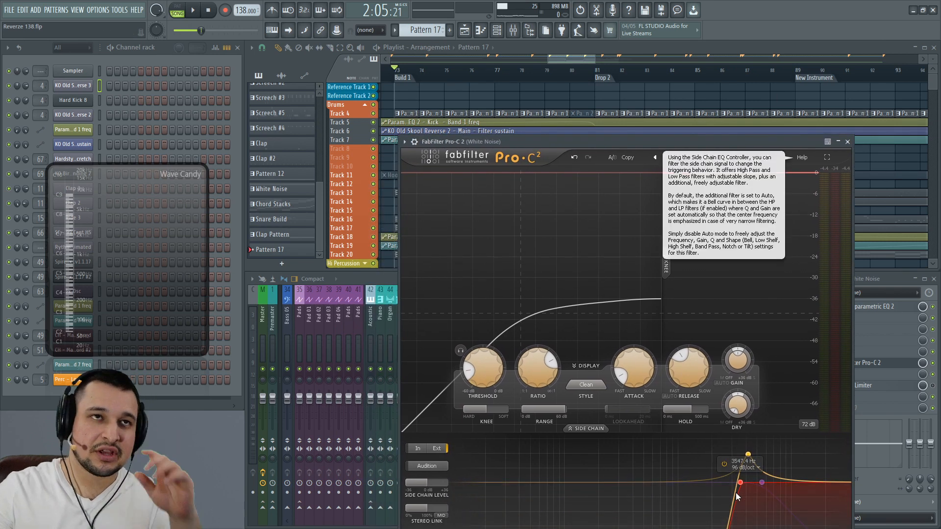
{"action": "mouse_move", "coordinate": [683, 369]}
{"action": "key", "text": "space"}
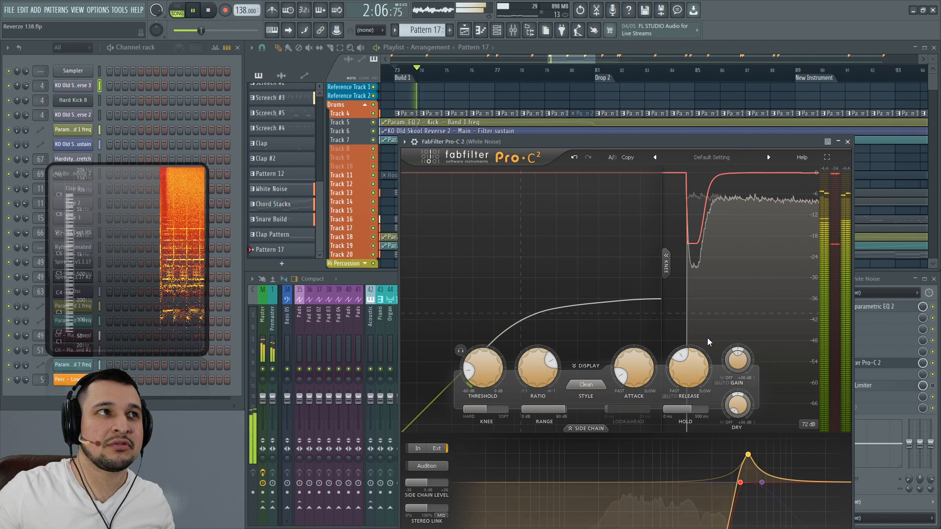
{"action": "key", "text": "space"}
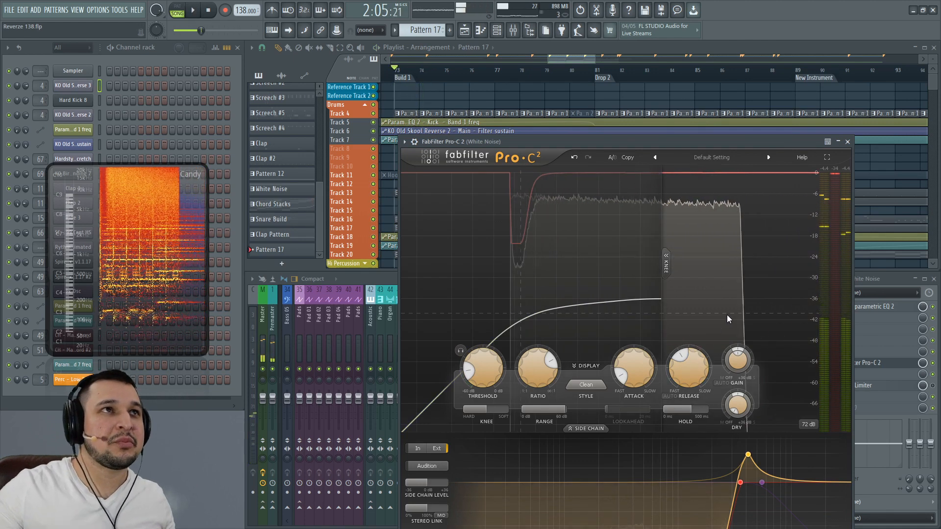
Solo the Kick track in the mixer and play the start of Build 1 to hear the side-chain source.
{"action": "scroll", "coordinate": [315, 329], "scroll_direction": "up", "scroll_amount": 7}
{"action": "scroll", "coordinate": [314, 333], "scroll_direction": "up", "scroll_amount": 3}
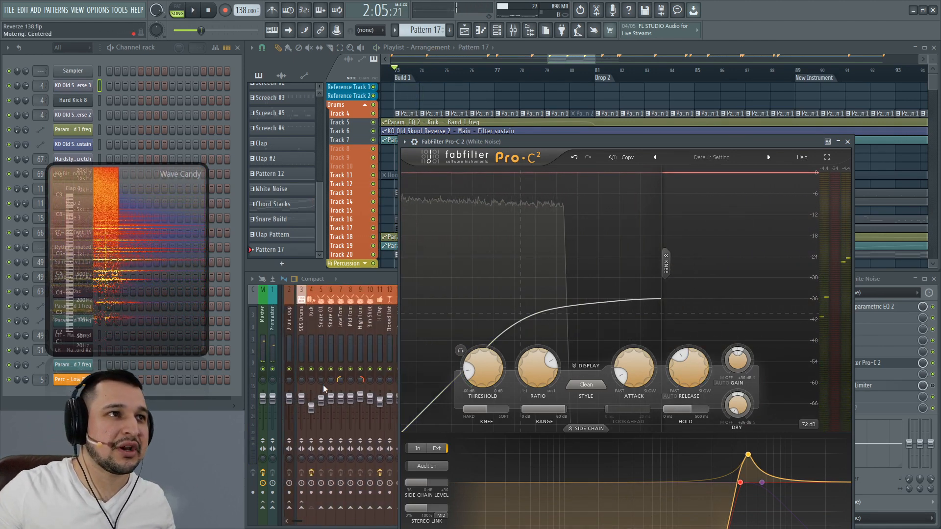
{"action": "right_click", "coordinate": [309, 369]}
{"action": "key", "text": "space"}
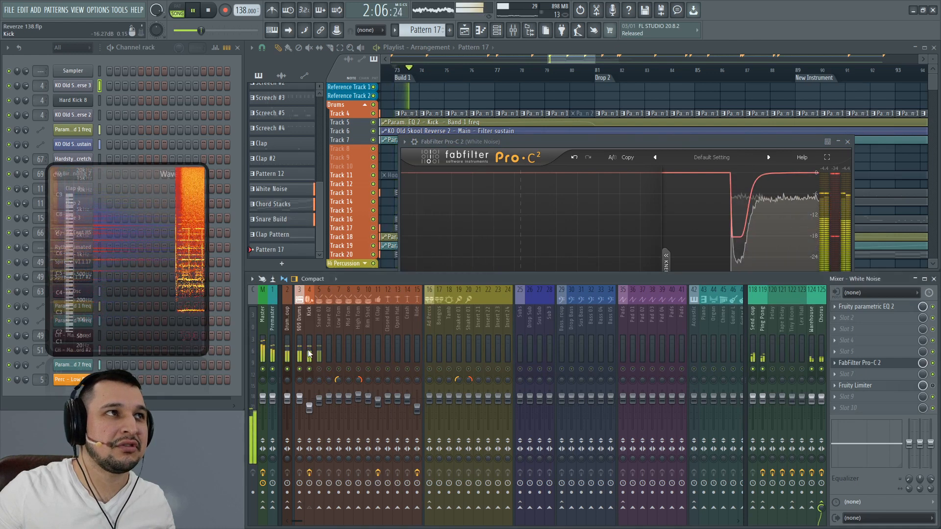
{"action": "key", "text": "space"}
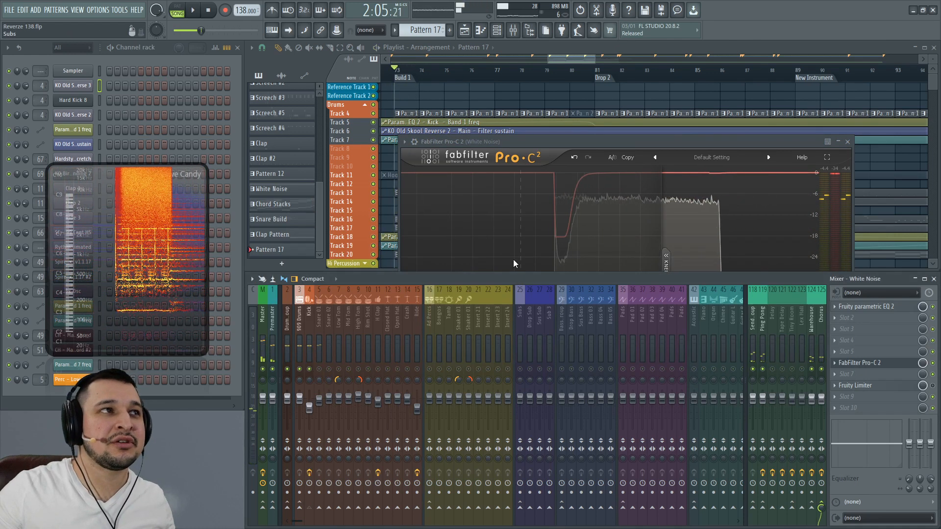
Play Build 1 into Drop 2 while watching White Noise's Pro-C 2 gain reduction, and replay the build with the plugin closed.
{"action": "key", "text": "space"}
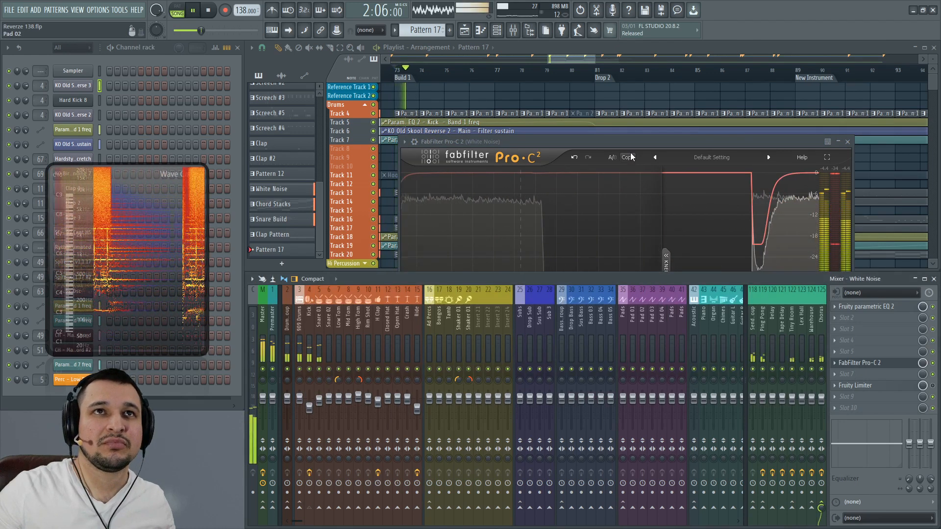
{"action": "left_click_drag", "start_coordinate": [613, 137], "coordinate": [561, 104]}
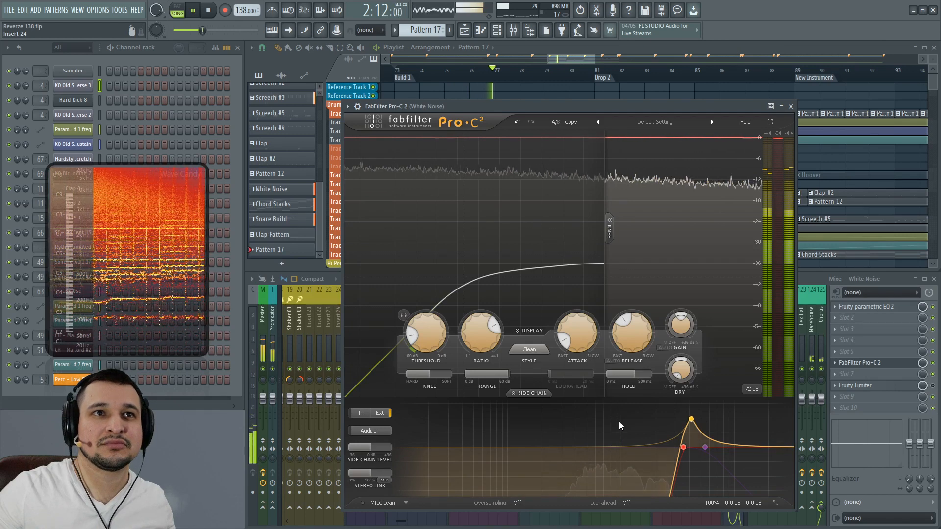
{"action": "mouse_move", "coordinate": [618, 422]}
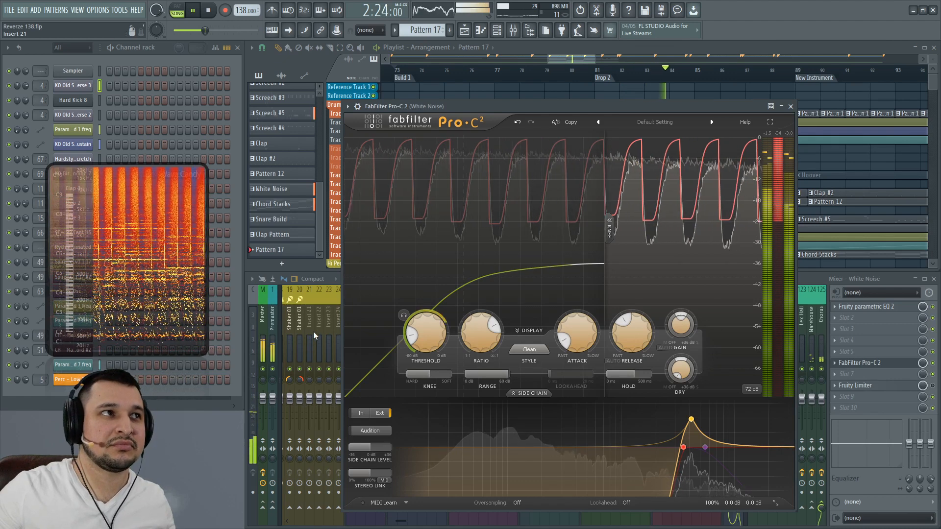
{"action": "key", "text": "space"}
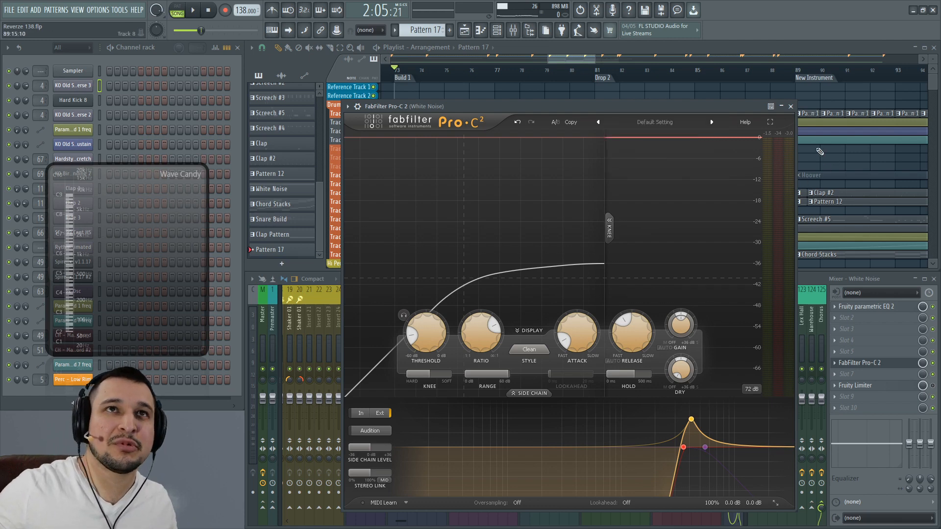
{"action": "left_click", "coordinate": [791, 106]}
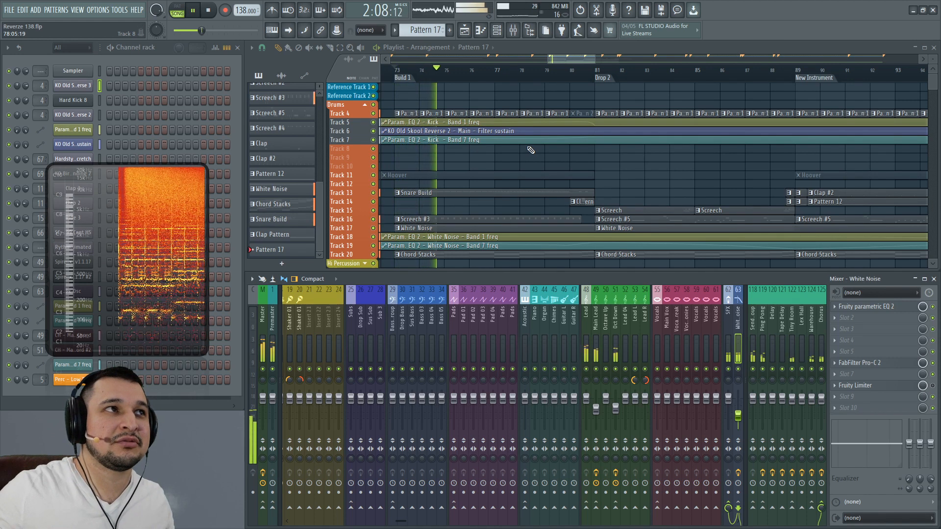
{"action": "key", "text": "space"}
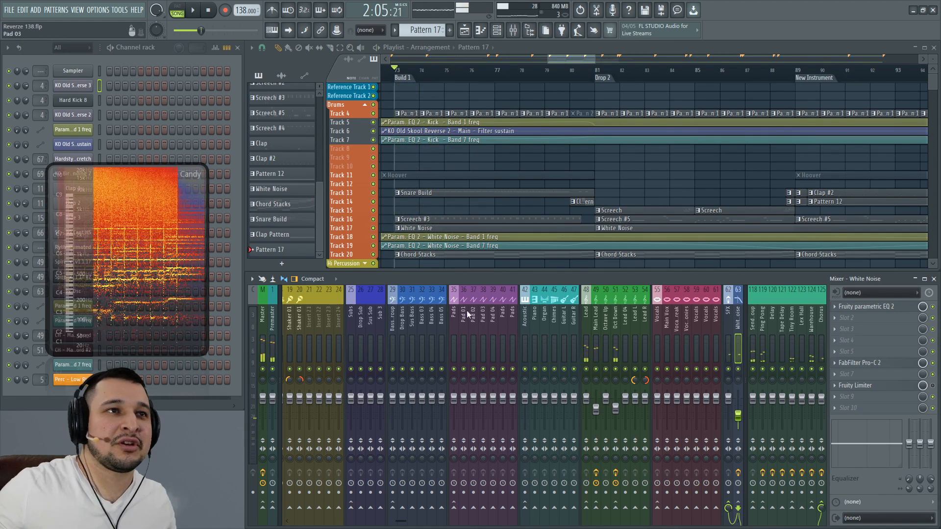
Copy Gross Beat with its current preset from the Oct Down track to the White Noise track, leaving White Noise selected.
{"action": "scroll", "coordinate": [446, 318], "scroll_direction": "right", "scroll_amount": 4}
{"action": "scroll", "coordinate": [446, 319], "scroll_direction": "right", "scroll_amount": 2}
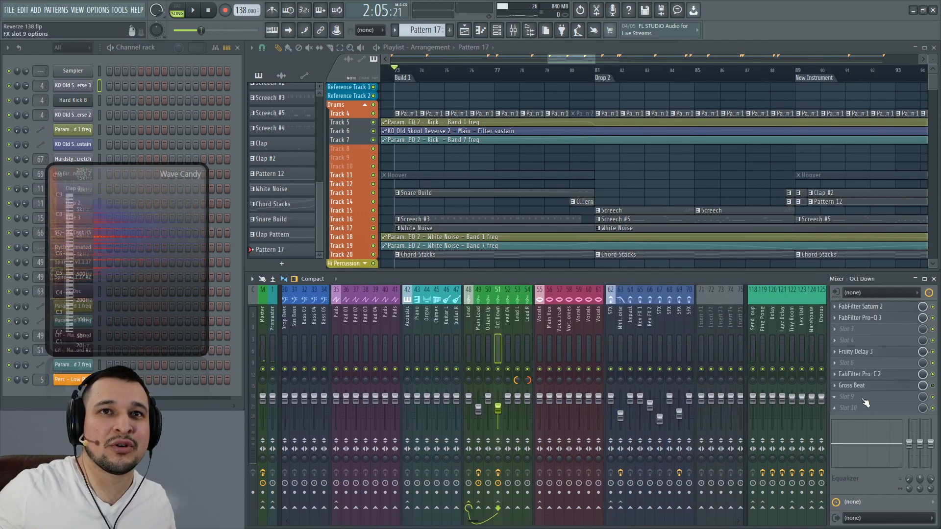
{"action": "right_click", "coordinate": [845, 392]}
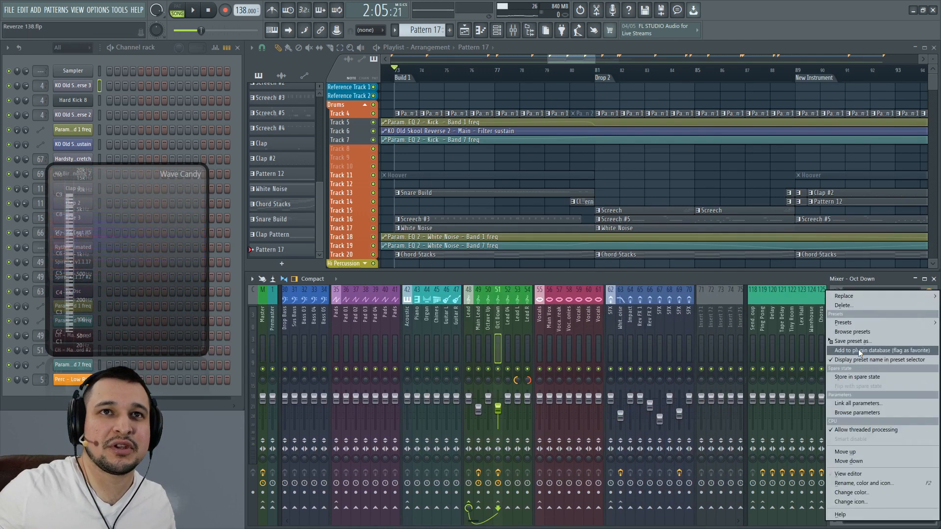
{"action": "left_click_drag", "start_coordinate": [855, 342], "coordinate": [618, 318]}
{"action": "left_click", "coordinate": [480, 329]}
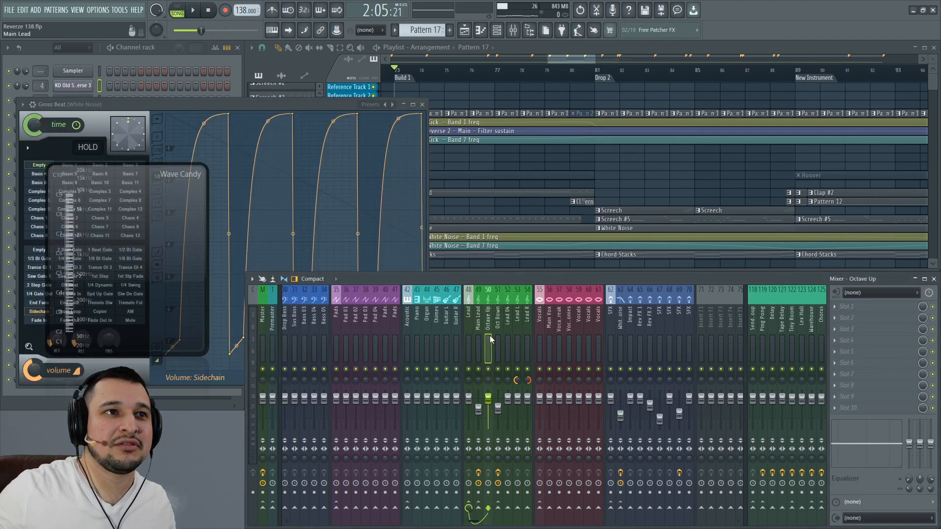
{"action": "left_click", "coordinate": [497, 338]}
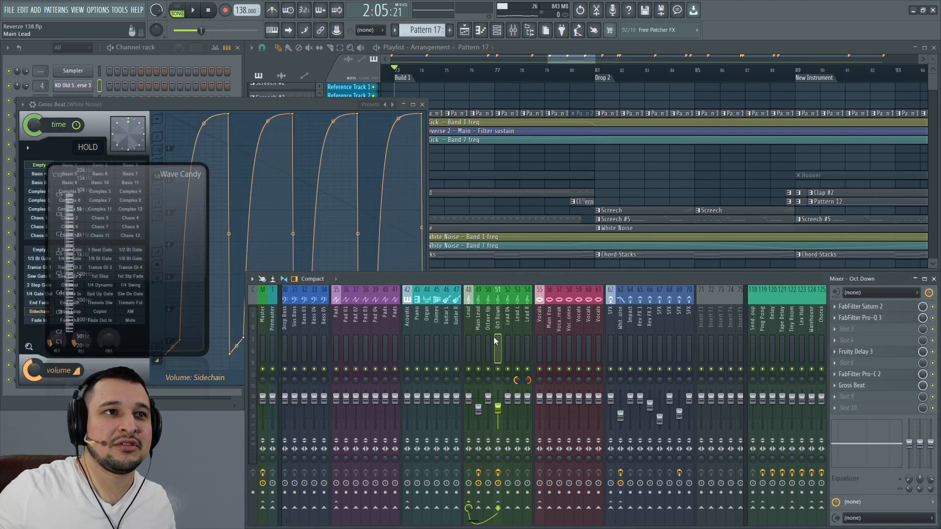
{"action": "left_click", "coordinate": [618, 340]}
Play Build 1 into Drop 2 with Gross Beat's curve on White Noise in view, and check Fruity Limiter on that track.
{"action": "key", "text": "space"}
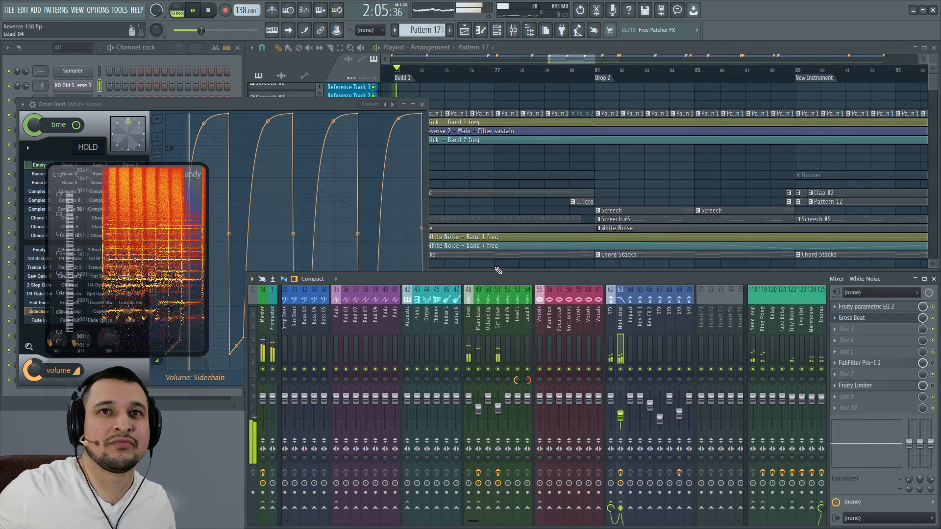
{"action": "left_click_drag", "start_coordinate": [234, 103], "coordinate": [632, 115]}
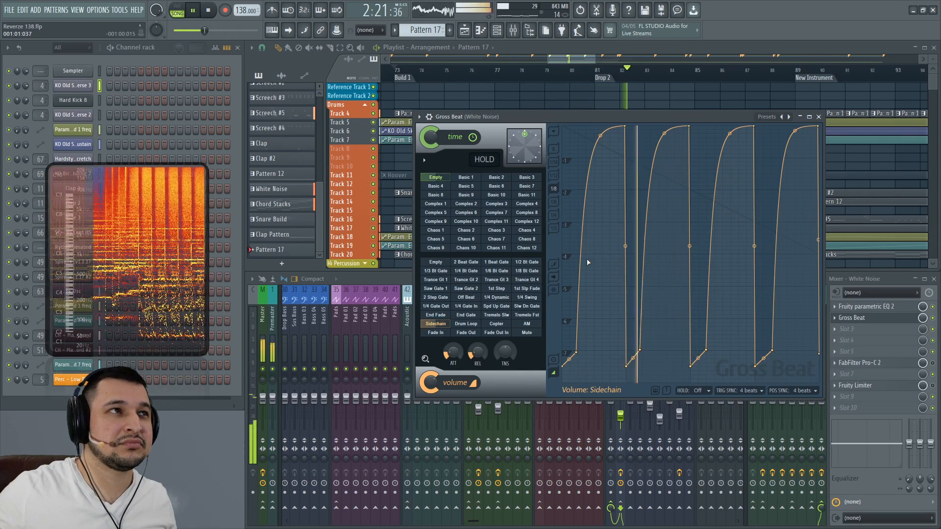
{"action": "left_click", "coordinate": [818, 117]}
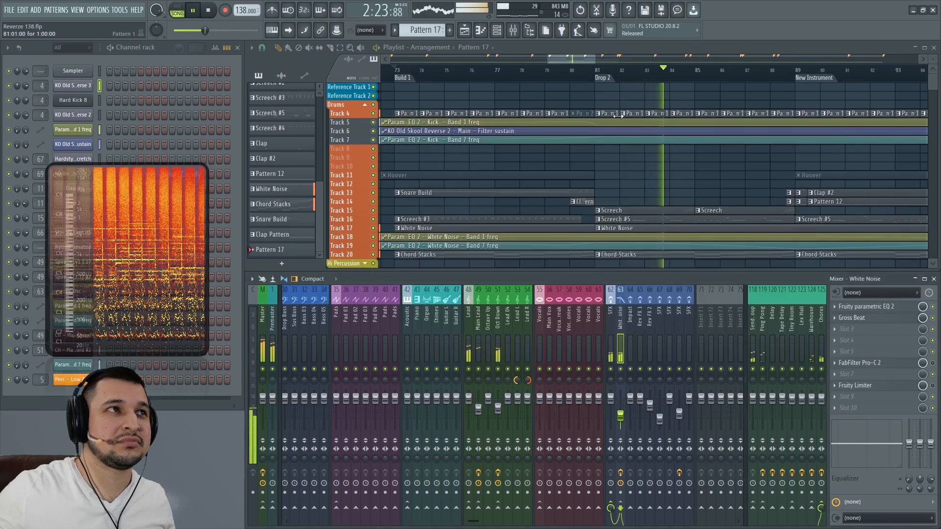
{"action": "key", "text": "space"}
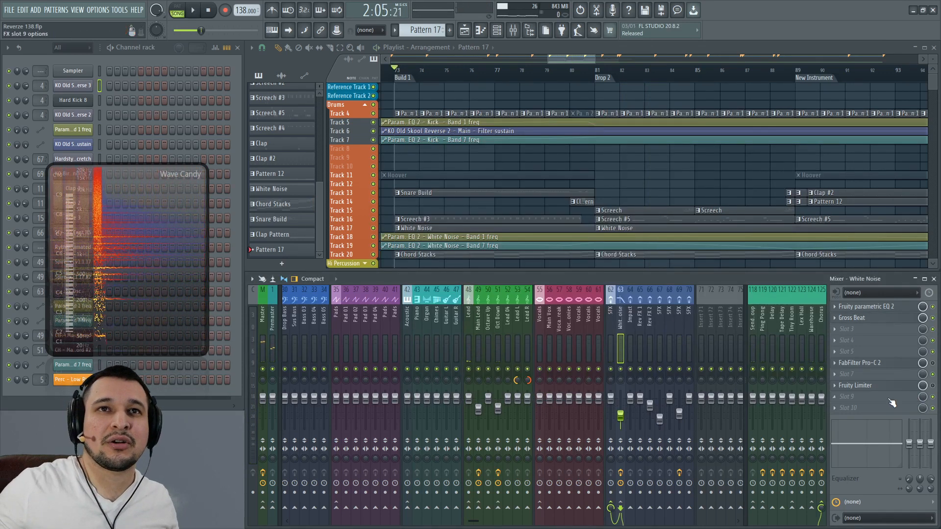
{"action": "left_click", "coordinate": [872, 386]}
{"action": "left_click", "coordinate": [878, 385]}
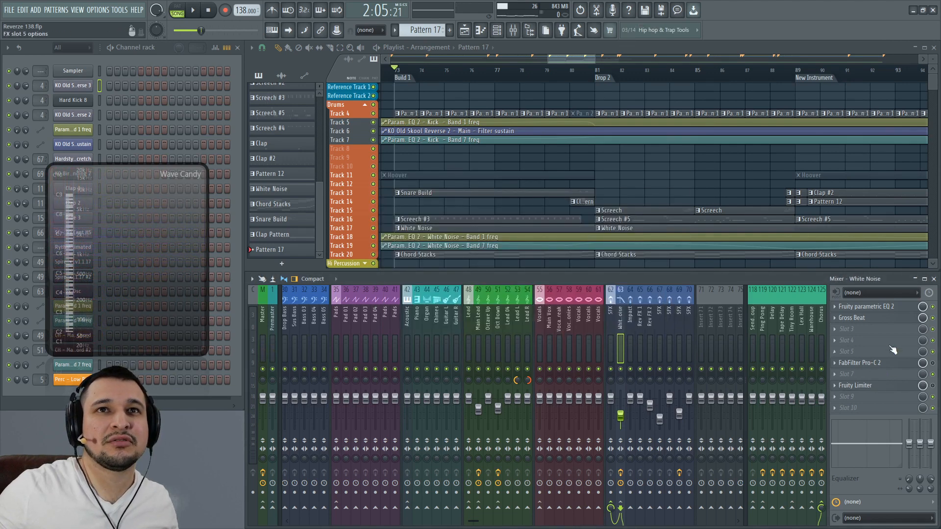
Open Gross Beat on White Noise and bend the rising segments of all four sidechain volume ramps downward for a slower recovery.
{"action": "left_click", "coordinate": [870, 318]}
{"action": "left_click_drag", "start_coordinate": [598, 138], "coordinate": [673, 217]}
{"action": "left_click_drag", "start_coordinate": [664, 134], "coordinate": [730, 184]}
{"action": "left_click_drag", "start_coordinate": [728, 135], "coordinate": [729, 250]}
{"action": "left_click_drag", "start_coordinate": [798, 141], "coordinate": [795, 246]}
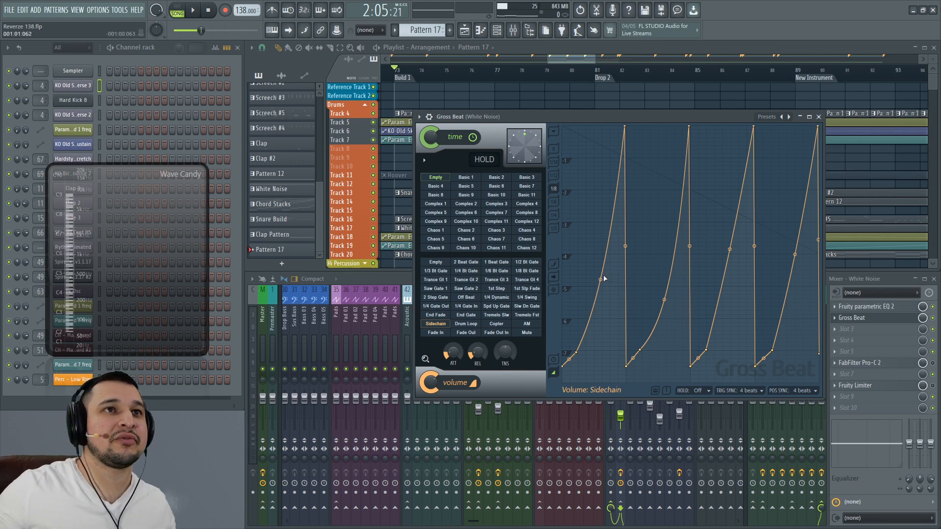
Reset the tension of the four rising volume segments to straight lines and close Gross Beat.
{"action": "left_click_drag", "start_coordinate": [599, 277], "coordinate": [637, 293]}
{"action": "right_click", "coordinate": [665, 298]}
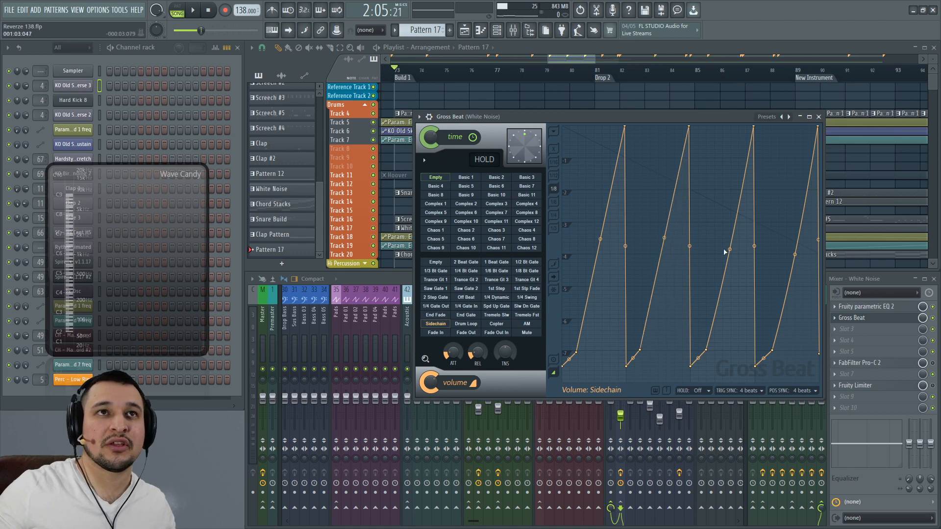
{"action": "right_click", "coordinate": [729, 250]}
{"action": "right_click", "coordinate": [795, 254]}
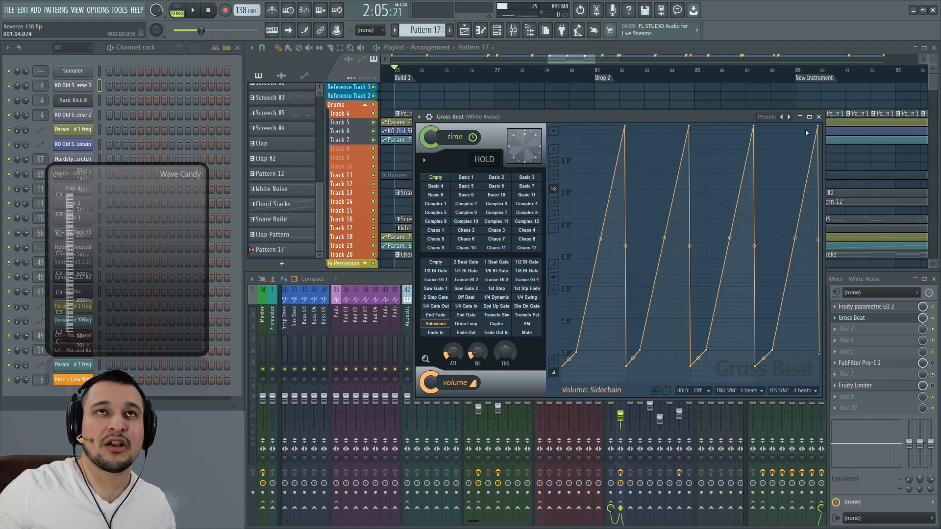
{"action": "left_click", "coordinate": [818, 117]}
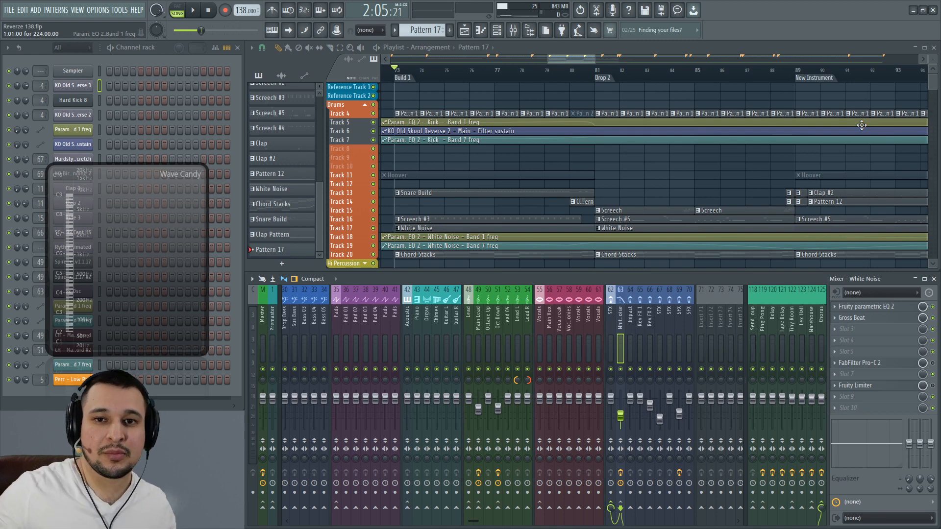
Open the recent project DNB 4-7-21.flp without saving the changes to Reverze 138.flp.
{"action": "left_click", "coordinate": [9, 10]}
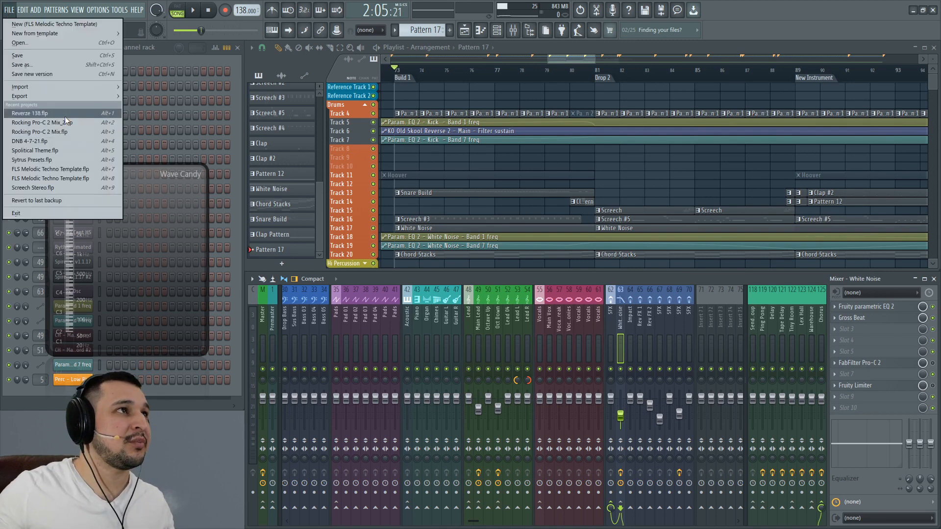
{"action": "left_click", "coordinate": [54, 142]}
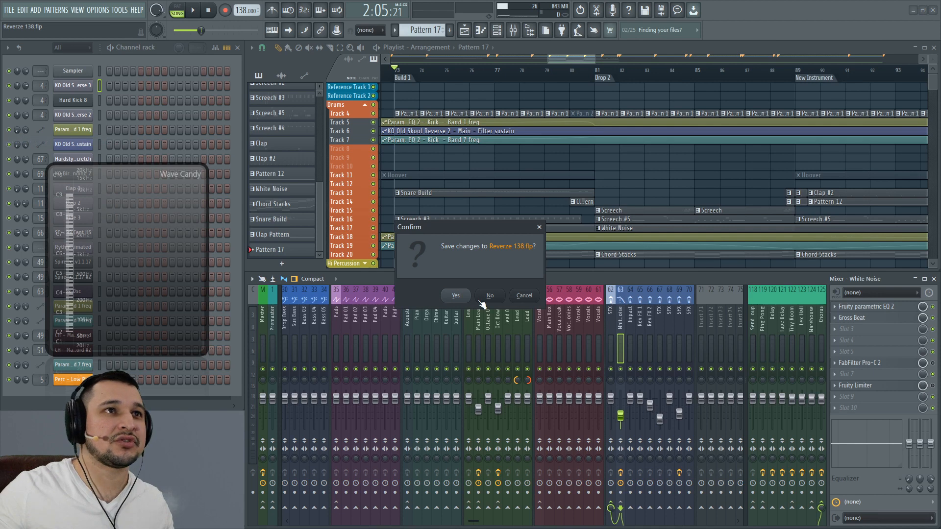
{"action": "left_click", "coordinate": [481, 299]}
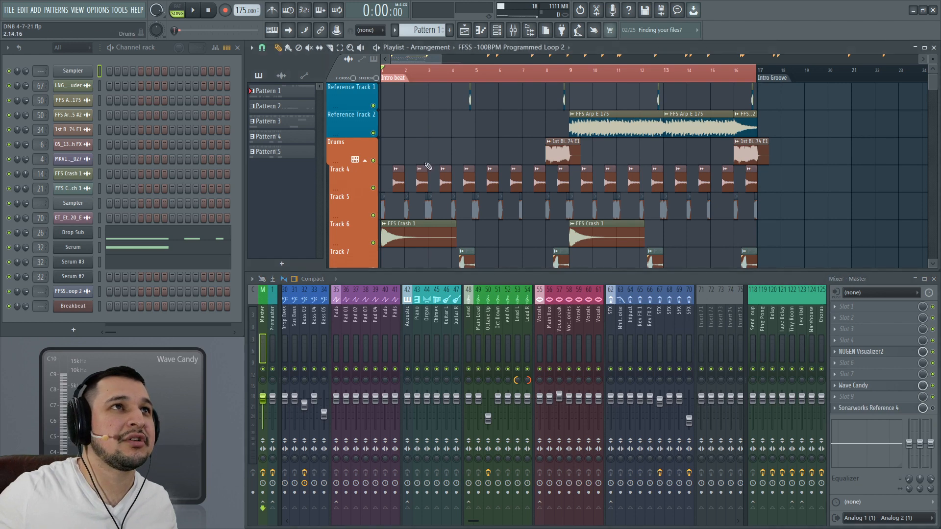
Play the Intro beat section of the project and check the mixer levels of the drum and bass tracks.
{"action": "key", "text": "space"}
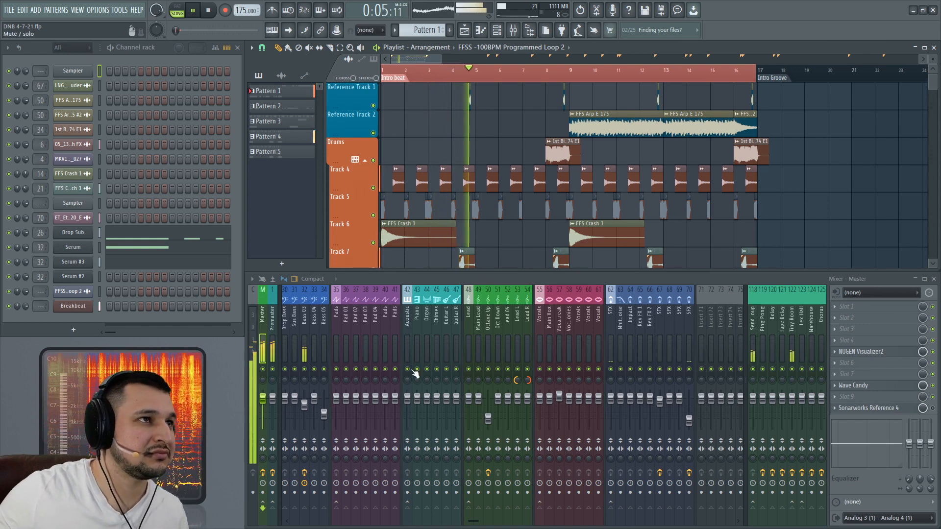
{"action": "scroll", "coordinate": [414, 374], "scroll_direction": "left", "scroll_amount": 10}
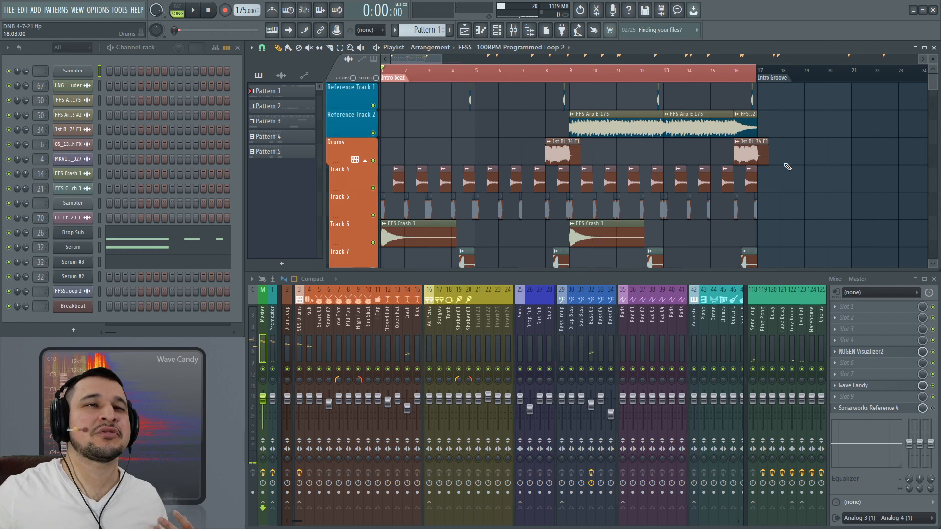
Solo playlist Track 9, which holds Patterns 1 and 2, and play it from the start of Intro beat.
{"action": "scroll", "coordinate": [414, 239], "scroll_direction": "down", "scroll_amount": 2}
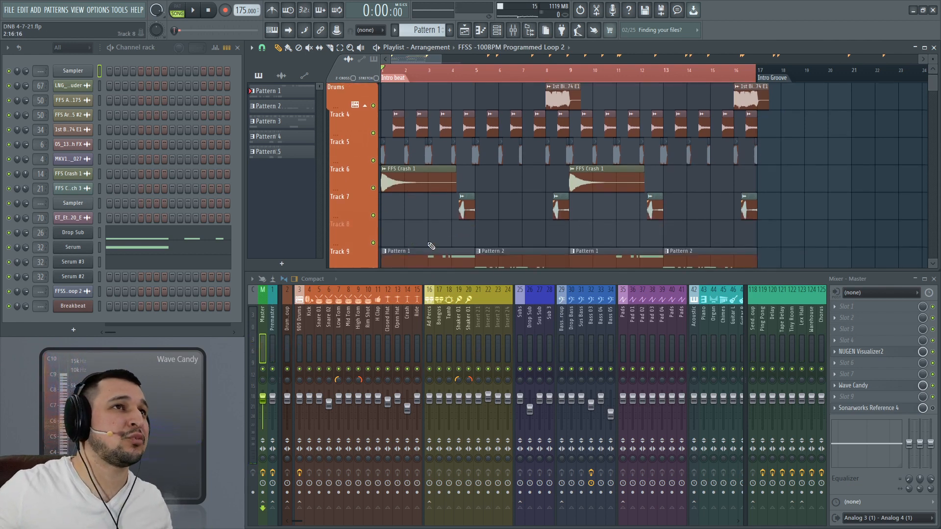
{"action": "right_click", "coordinate": [429, 244], "text": "ctrl"}
{"action": "left_click_drag", "start_coordinate": [455, 216], "coordinate": [308, 161]}
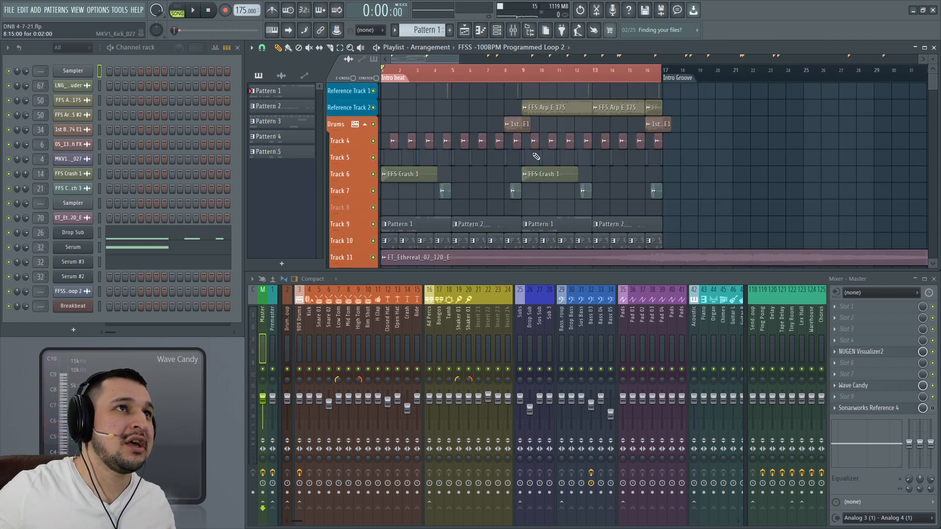
{"action": "left_click_drag", "start_coordinate": [694, 227], "coordinate": [285, 172]}
{"action": "scroll", "coordinate": [448, 212], "scroll_direction": "down", "scroll_amount": 1}
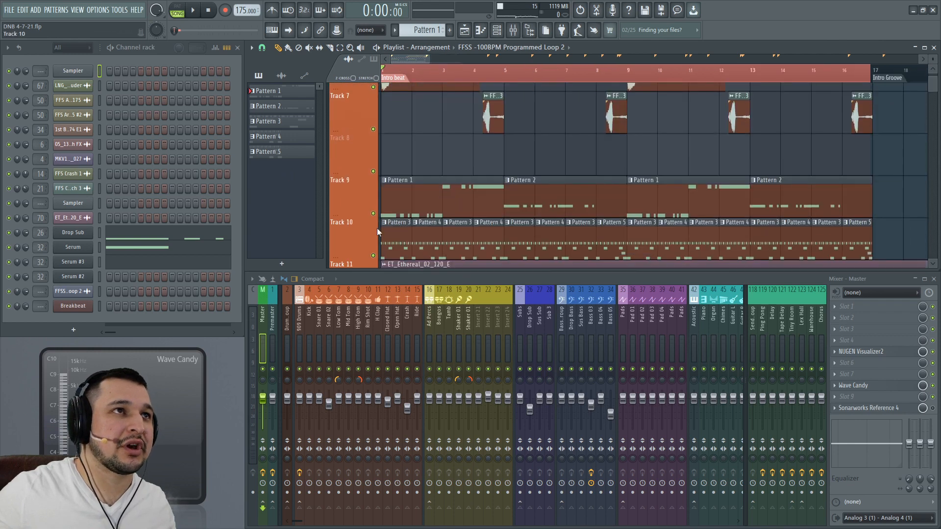
{"action": "right_click", "coordinate": [373, 214]}
{"action": "key", "text": "space"}
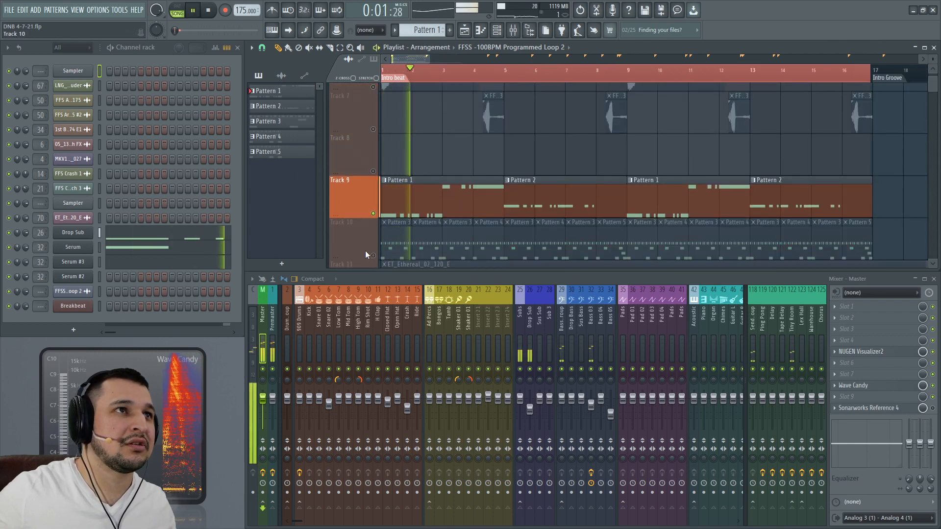
Enable playlist Track 5 together with the soloed Track 9 and audition the two tracks.
{"action": "scroll", "coordinate": [397, 181], "scroll_direction": "up", "scroll_amount": 3}
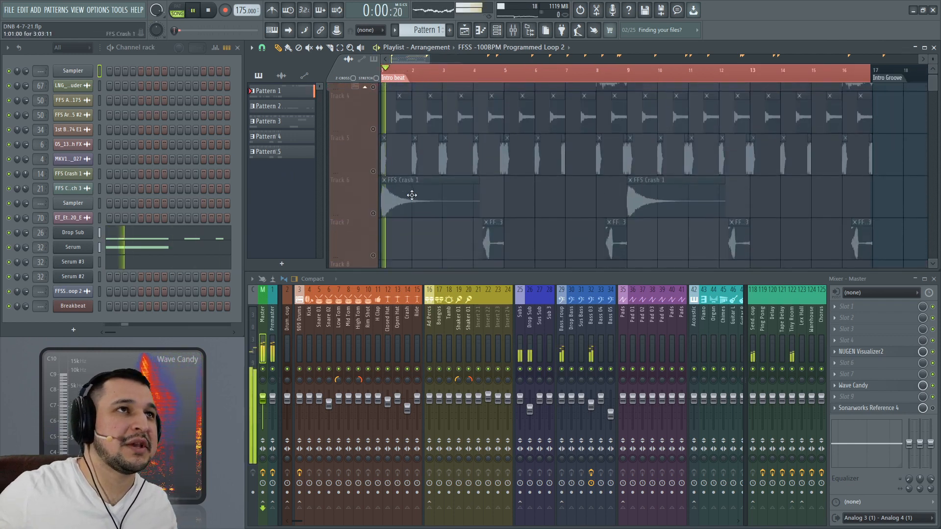
{"action": "right_click", "coordinate": [373, 171]}
{"action": "key", "text": "space"}
{"action": "key", "text": "space"}
{"action": "scroll", "coordinate": [376, 191], "scroll_direction": "up", "scroll_amount": 2}
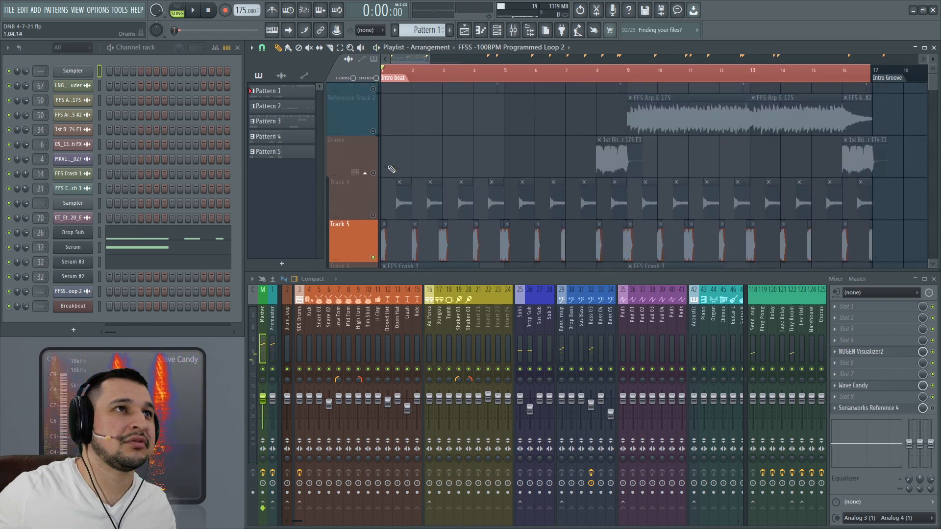
Enable playlist Track 10, the breakbeat patterns, alongside Track 9 and play the combination from the start.
{"action": "scroll", "coordinate": [377, 196], "scroll_direction": "down", "scroll_amount": 8}
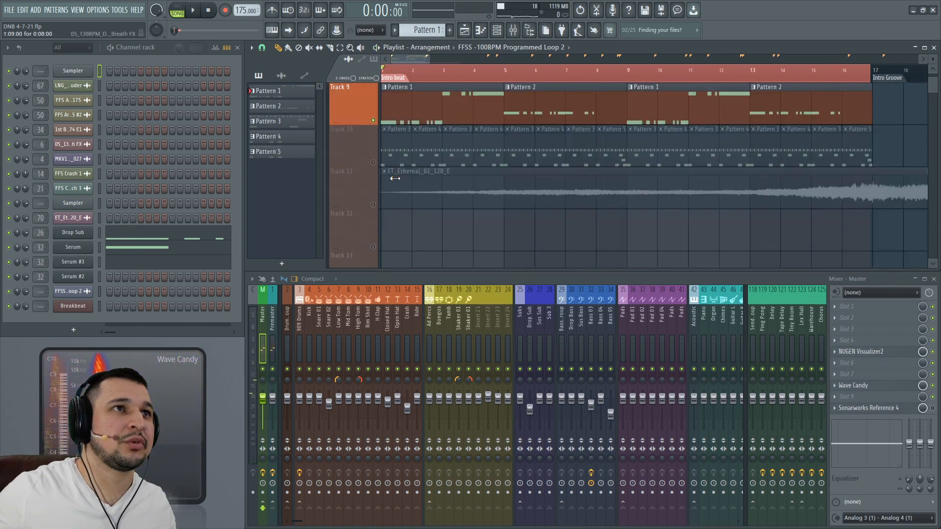
{"action": "right_click", "coordinate": [373, 120]}
{"action": "key", "text": "space"}
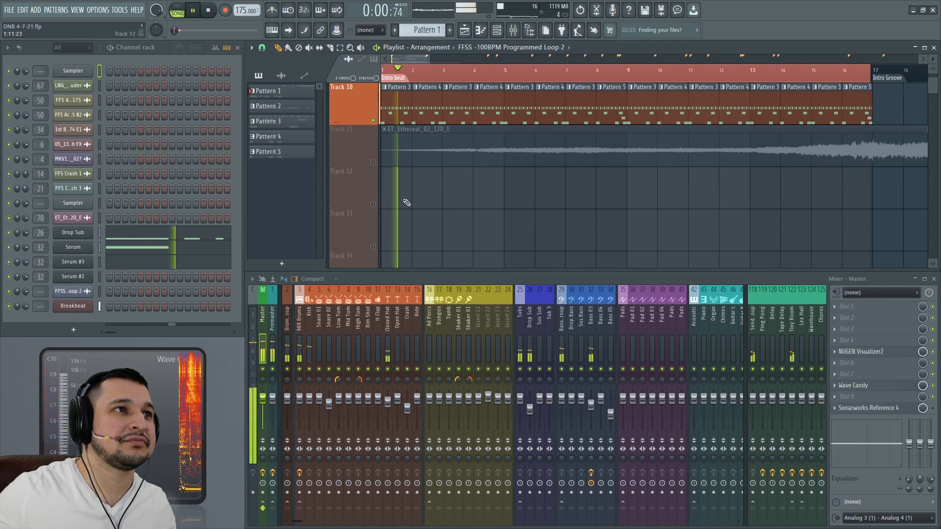
{"action": "key", "text": "space"}
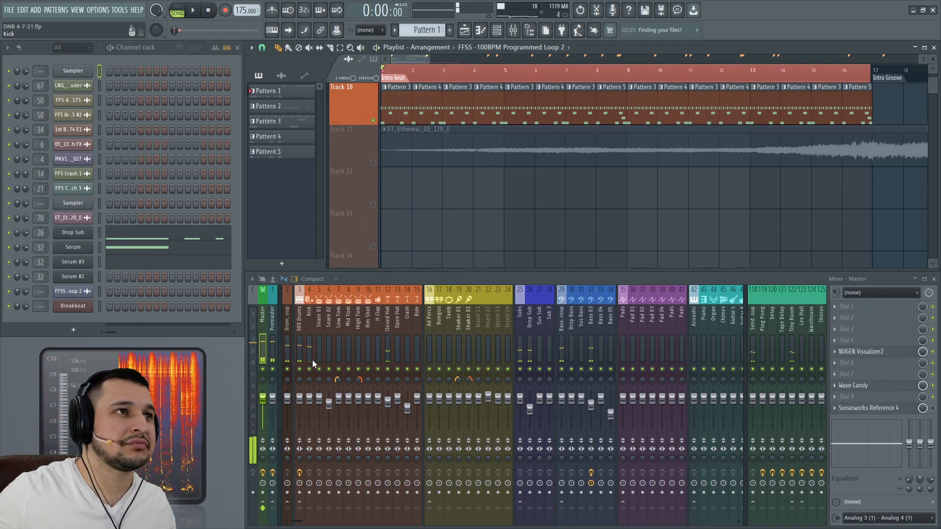
{"action": "key", "text": "space"}
{"action": "key", "text": "space"}
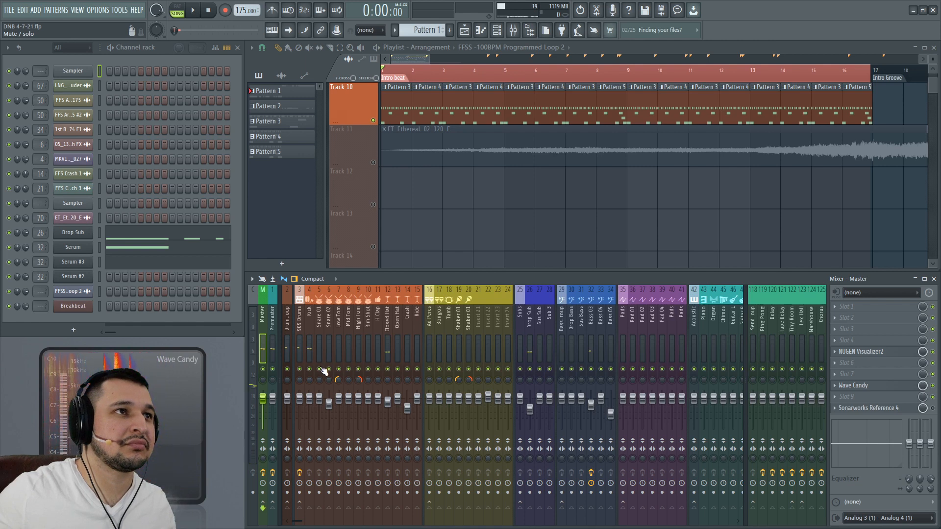
Mute the drum mixer tracks from Snare 01 onward, leaving the Kick on, and play the loop while inspecting Kick and Subs.
{"action": "left_click_drag", "start_coordinate": [320, 369], "coordinate": [412, 372]}
{"action": "key", "text": "space"}
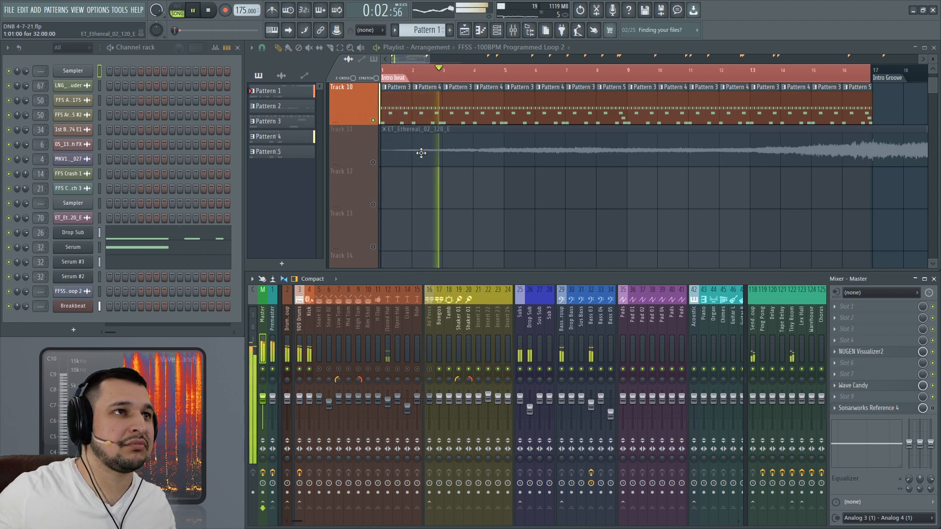
{"action": "left_click", "coordinate": [309, 338]}
{"action": "scroll", "coordinate": [435, 212], "scroll_direction": "up", "scroll_amount": 2}
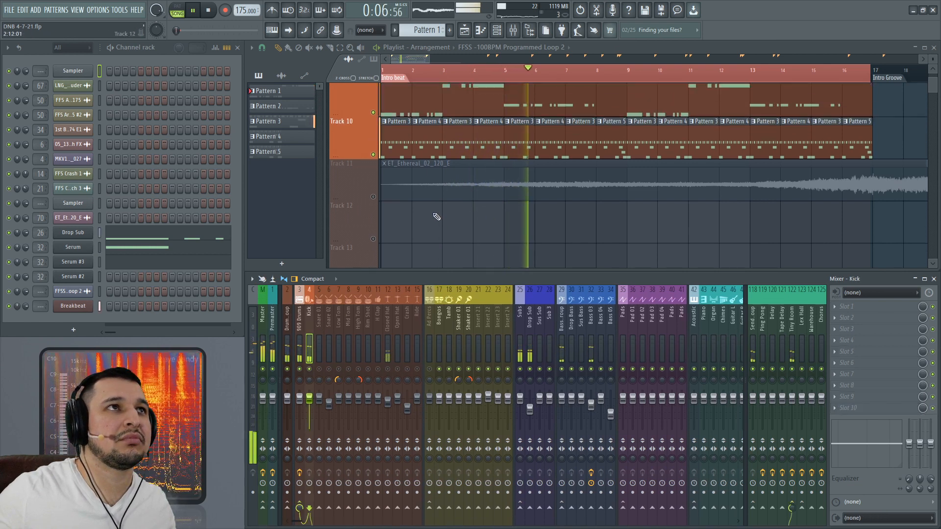
{"action": "key", "text": "space"}
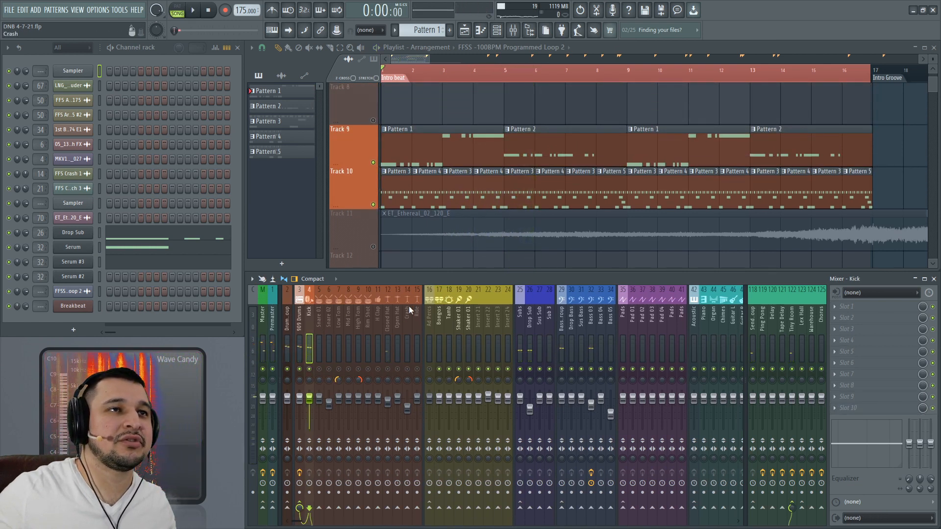
{"action": "key", "text": "space"}
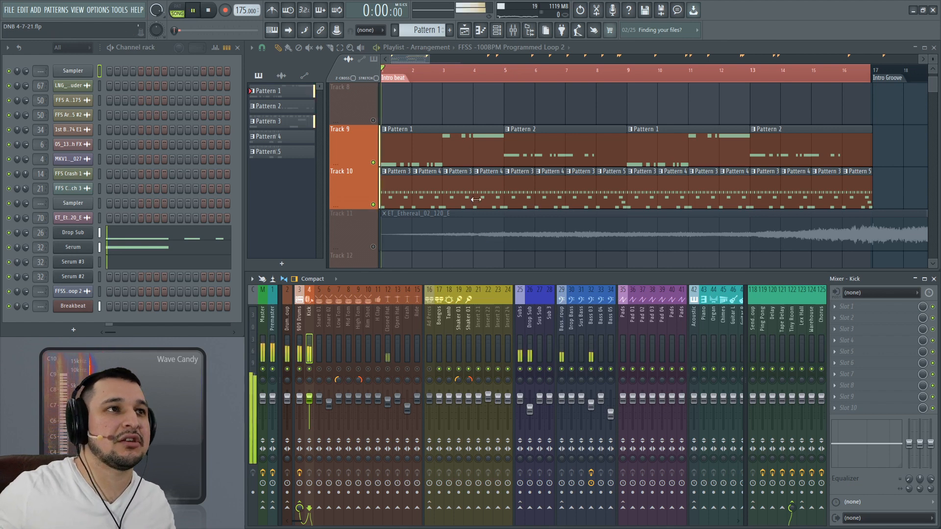
{"action": "left_click", "coordinate": [518, 330]}
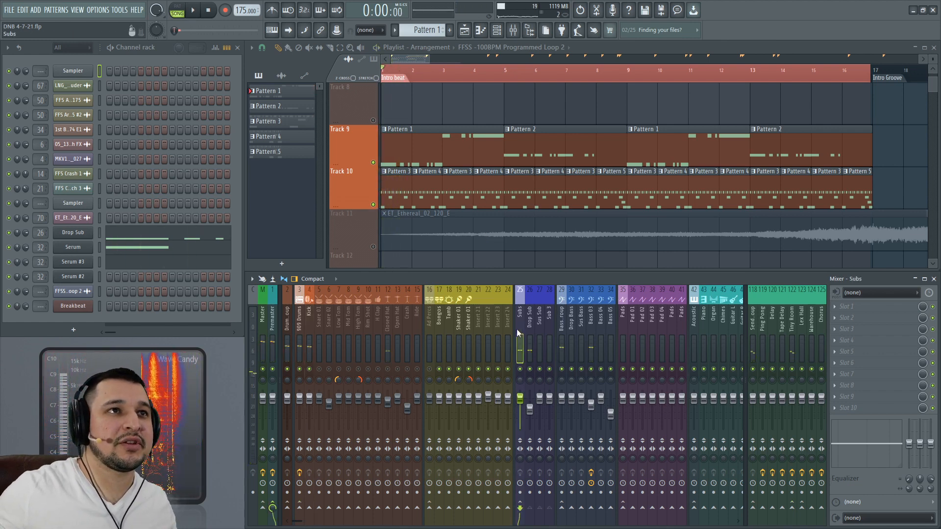
Add FabFilter Pro-C 2 to Slot 4 of the Bass Group mixer track.
{"action": "left_click", "coordinate": [559, 337]}
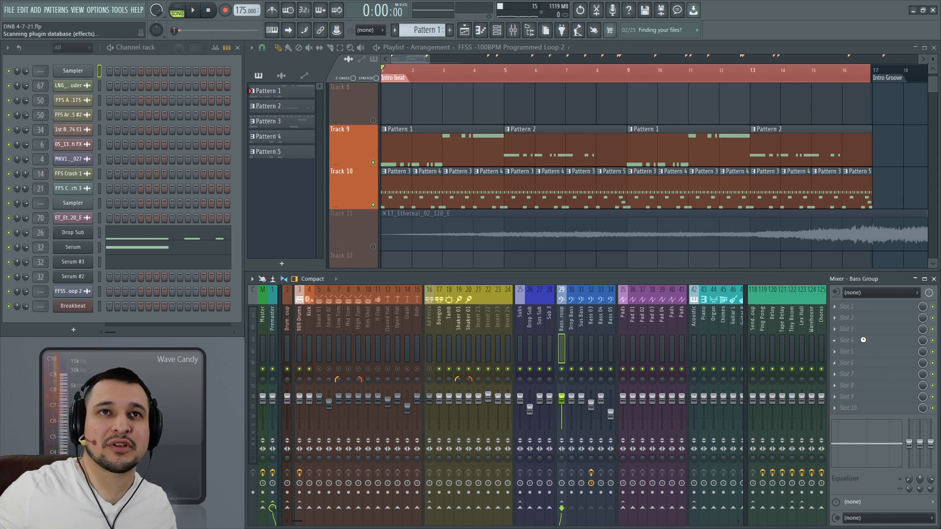
{"action": "key", "text": "alt+p"}
{"action": "type", "text": "pto"}
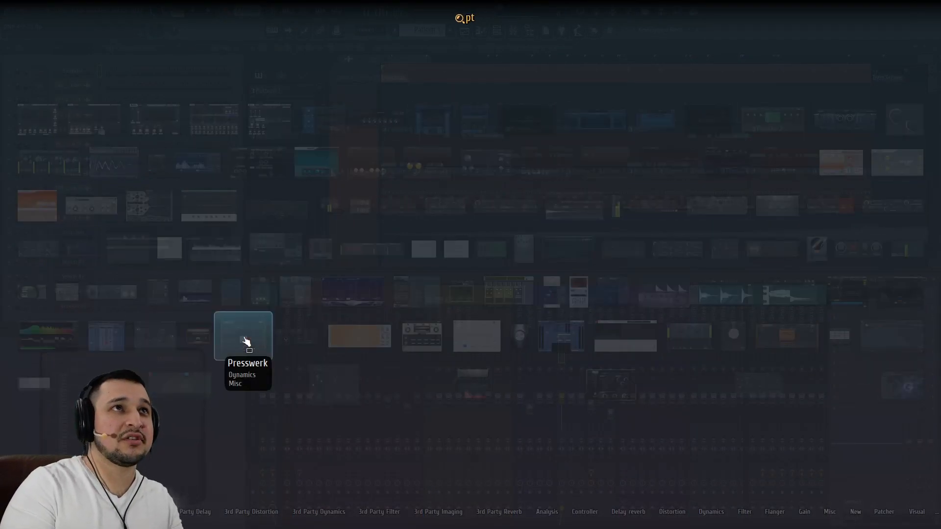
{"action": "key", "text": "BackSpace"}
{"action": "type", "text": "ro"}
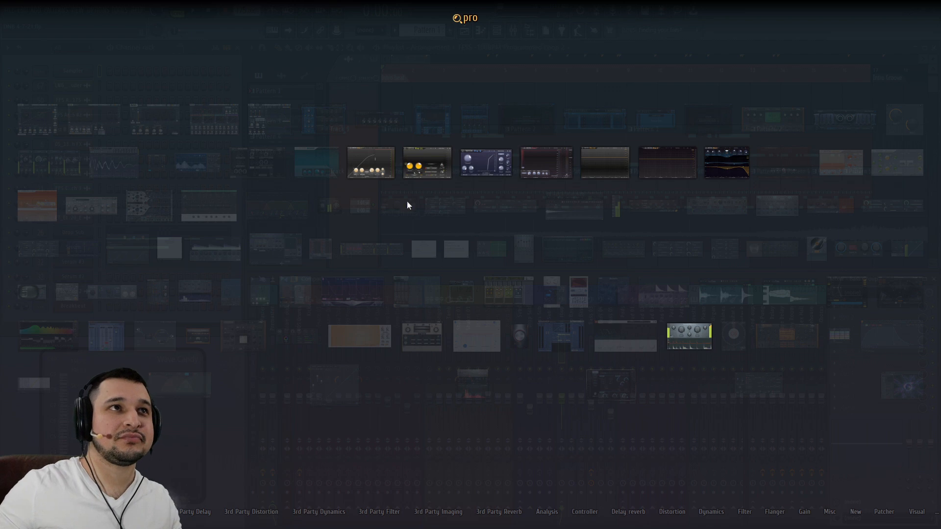
{"action": "left_click", "coordinate": [370, 167]}
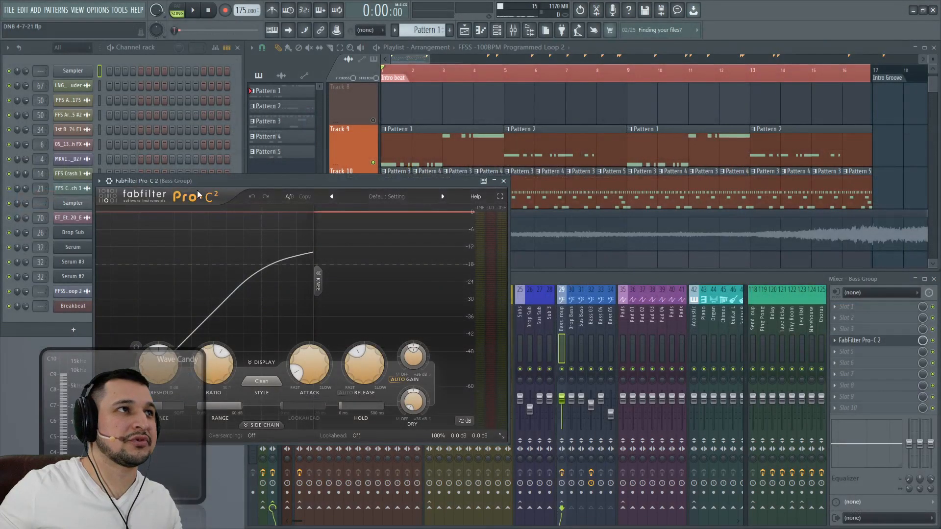
{"action": "left_click_drag", "start_coordinate": [197, 191], "coordinate": [414, 157]}
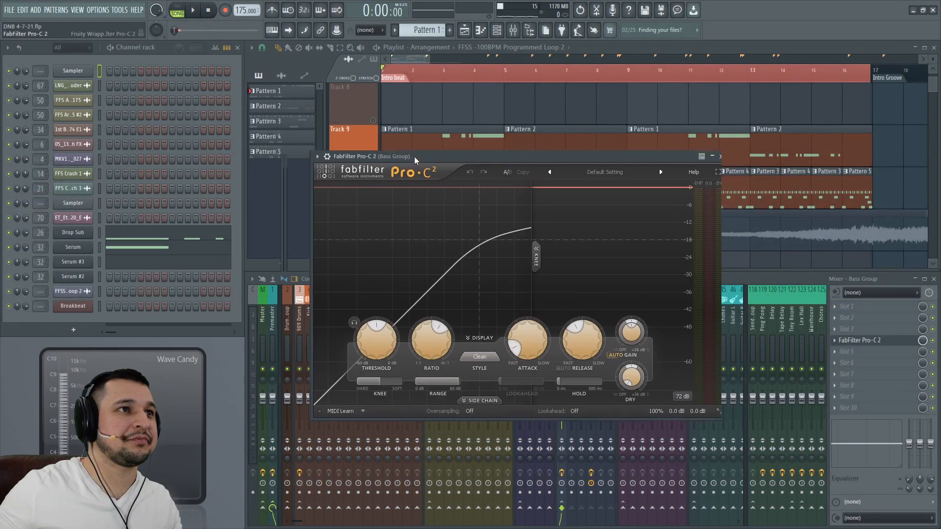
Set Bass Group's Pro-C 2 to the external side chain with a 72 dB/oct high cut at about 81 Hz, and close it.
{"action": "left_click", "coordinate": [480, 398]}
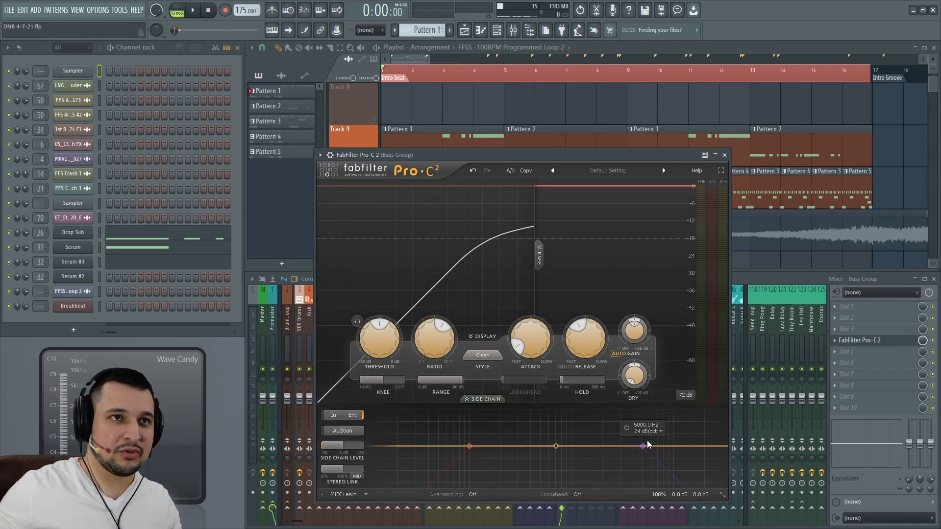
{"action": "left_click_drag", "start_coordinate": [643, 450], "coordinate": [457, 448]}
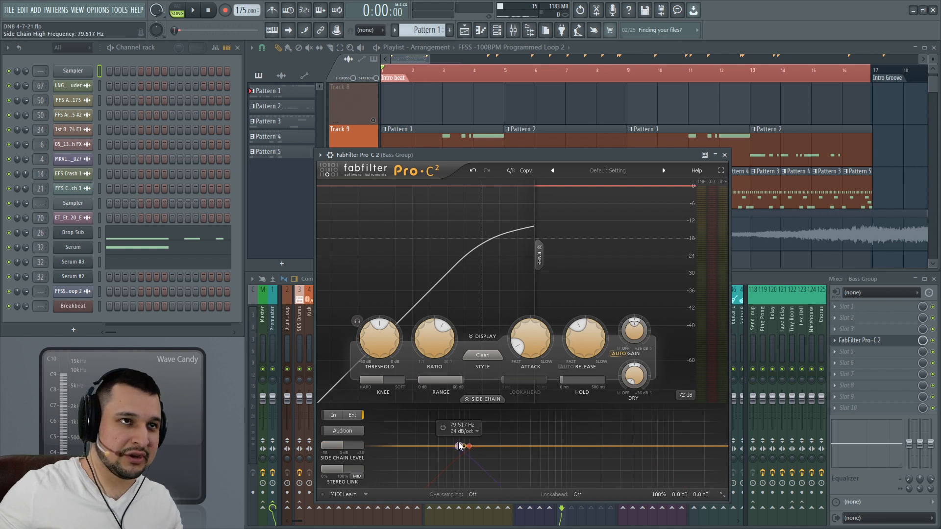
{"action": "scroll", "coordinate": [451, 455], "scroll_direction": "up", "scroll_amount": 3}
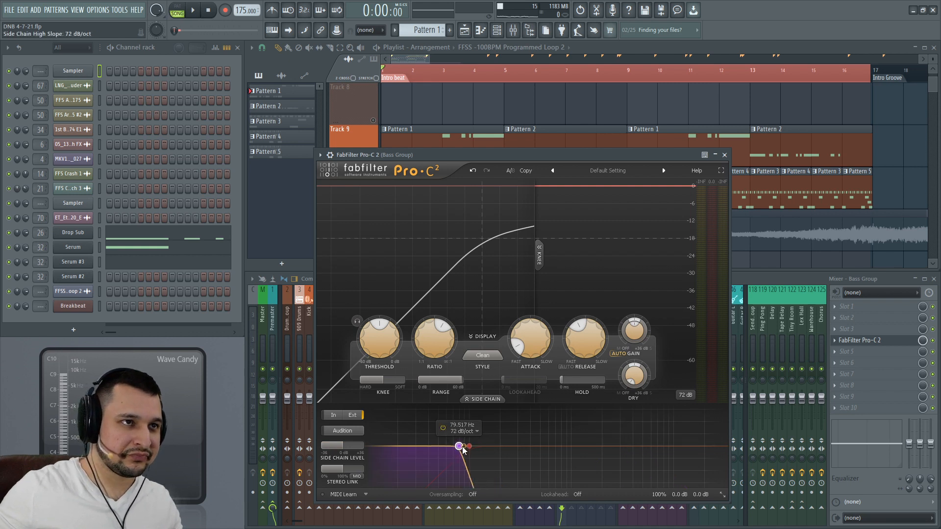
{"action": "left_click_drag", "start_coordinate": [464, 450], "coordinate": [461, 455]}
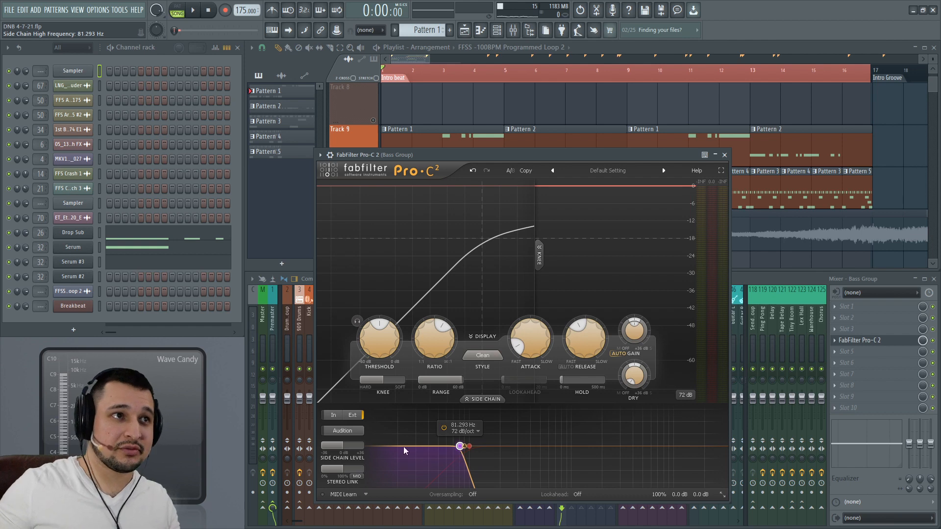
{"action": "left_click", "coordinate": [724, 155]}
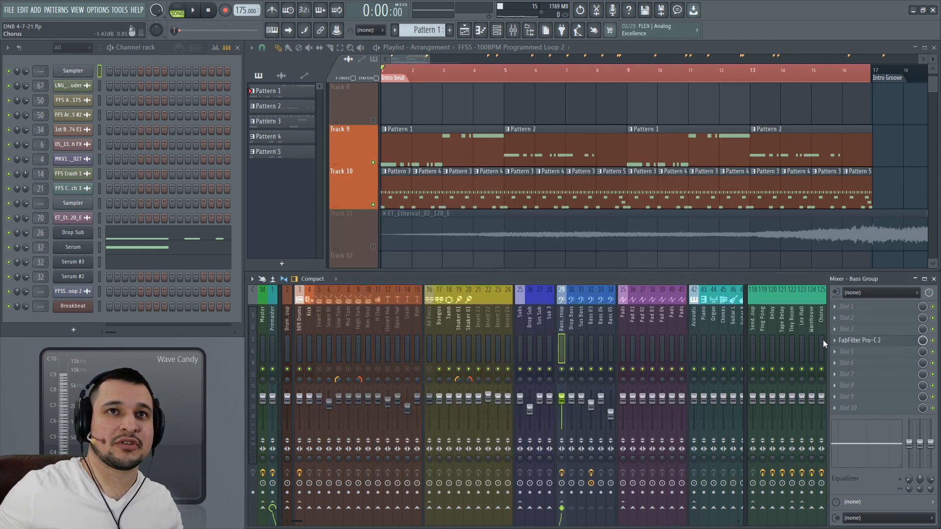
Copy the configured Pro-C 2 from Bass Group to Slot 1 of Subs, check Bass Group's instance, and close both plugin windows.
{"action": "left_click", "coordinate": [836, 341]}
{"action": "left_click_drag", "start_coordinate": [833, 363], "coordinate": [522, 321]}
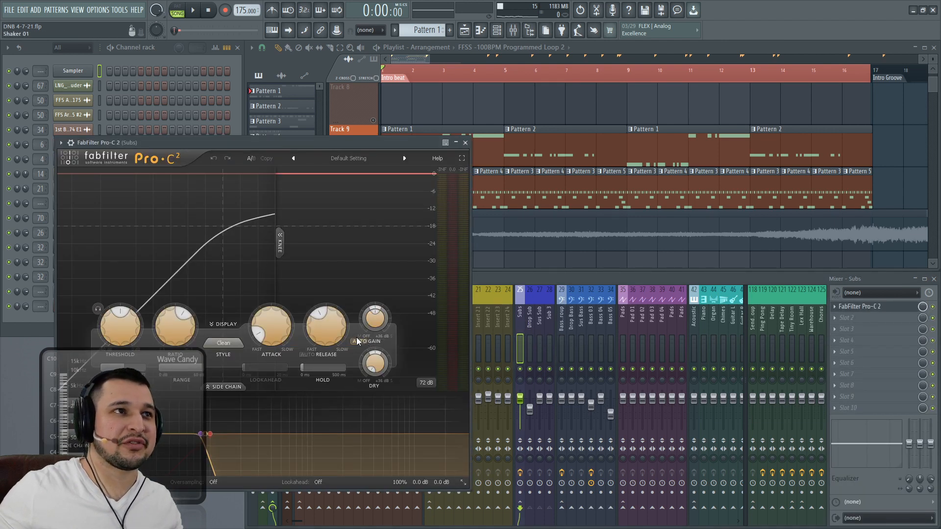
{"action": "left_click", "coordinate": [561, 342]}
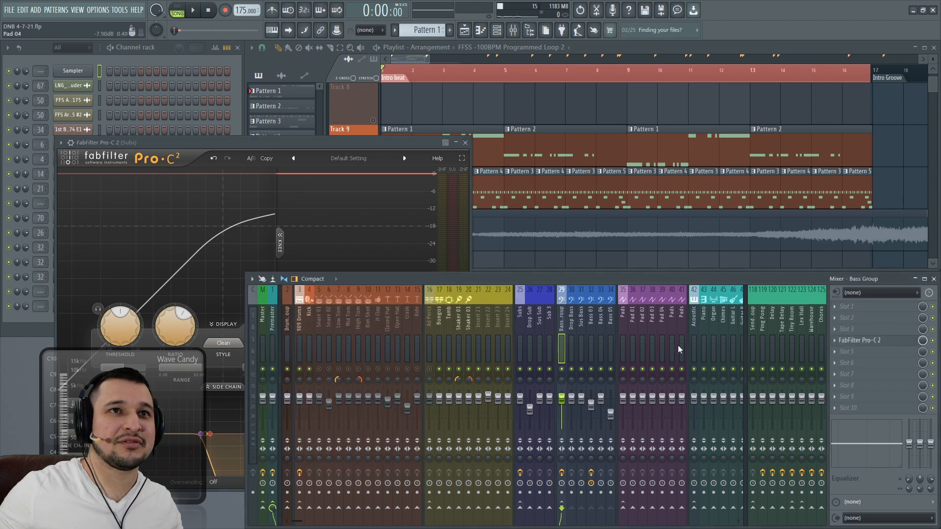
{"action": "left_click", "coordinate": [847, 341]}
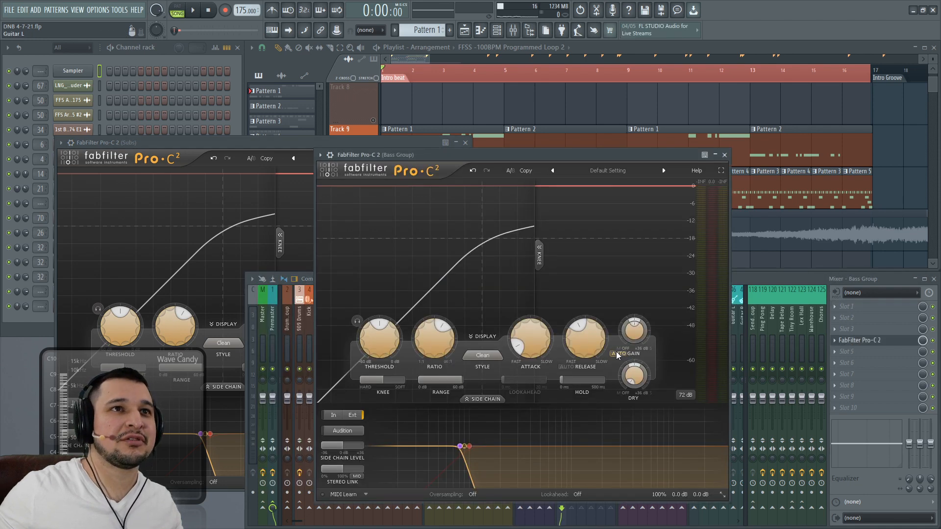
{"action": "left_click", "coordinate": [724, 155]}
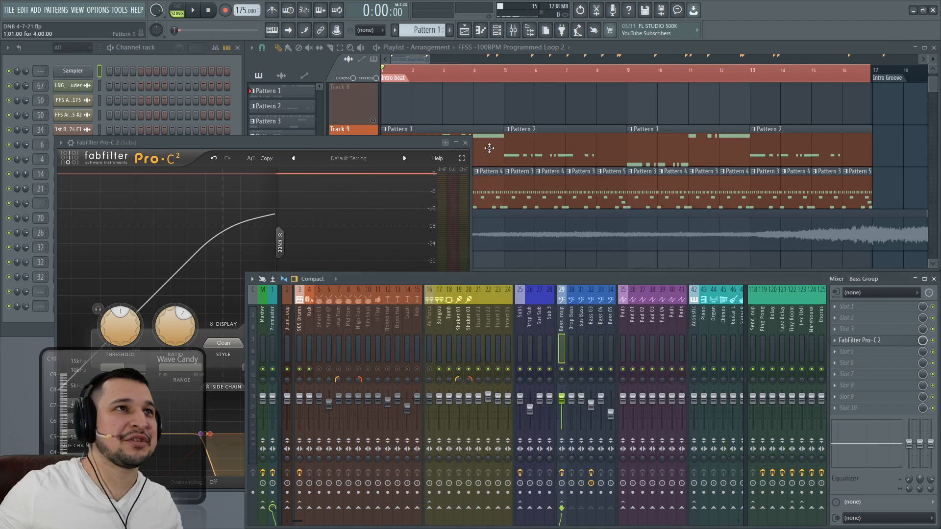
{"action": "left_click", "coordinate": [466, 142]}
Sidechain the Kick mixer track to the Subs and Pads group tracks.
{"action": "left_click", "coordinate": [309, 342]}
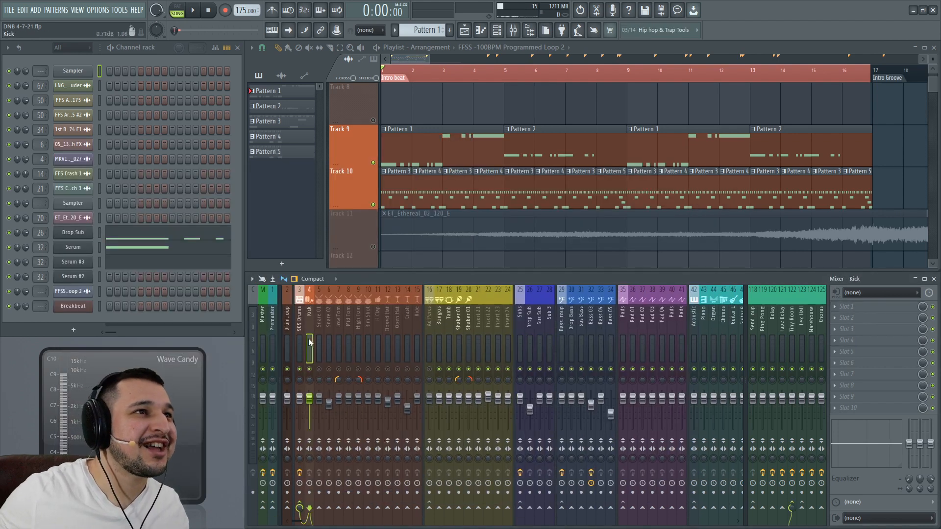
{"action": "right_click", "coordinate": [523, 509]}
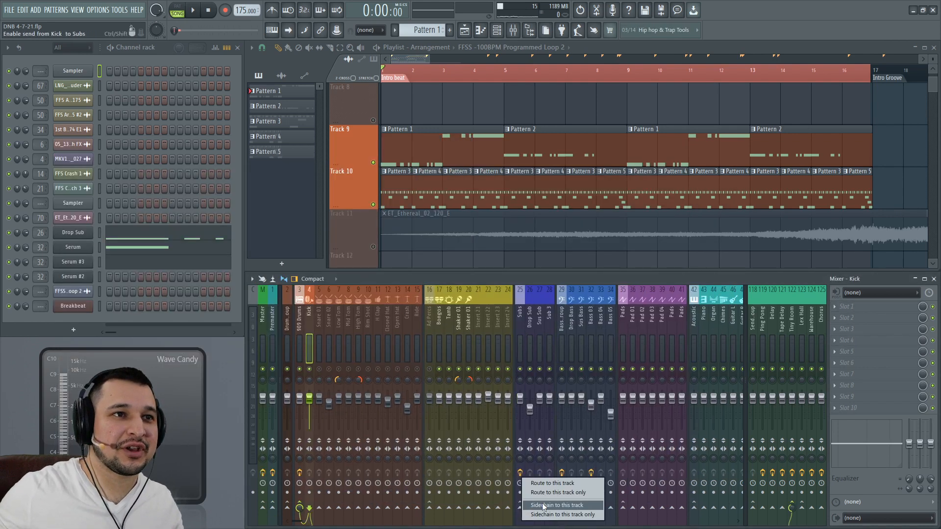
{"action": "left_click", "coordinate": [544, 506]}
{"action": "right_click", "coordinate": [622, 508]}
{"action": "left_click", "coordinate": [636, 507]}
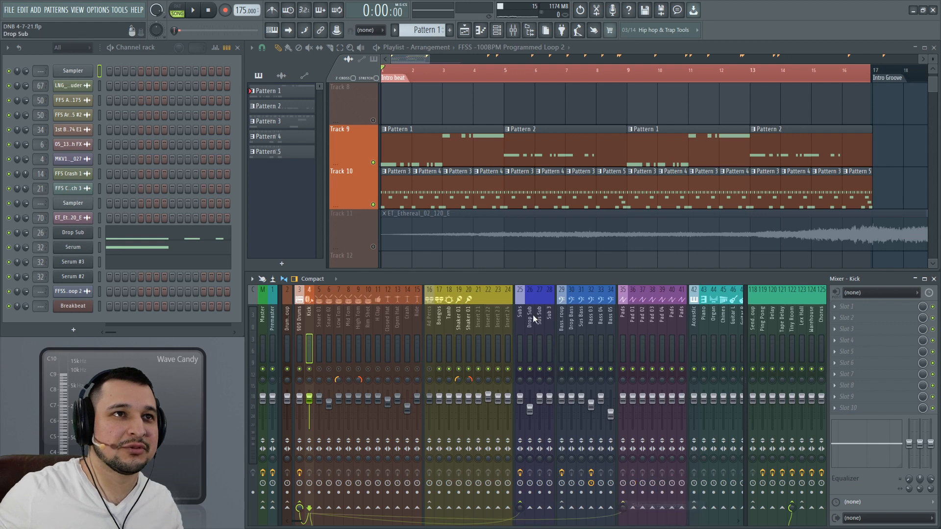
Set the stereo side chain input of the Subs track's Pro-C 2 to Kick and close the plugin.
{"action": "left_click", "coordinate": [521, 315]}
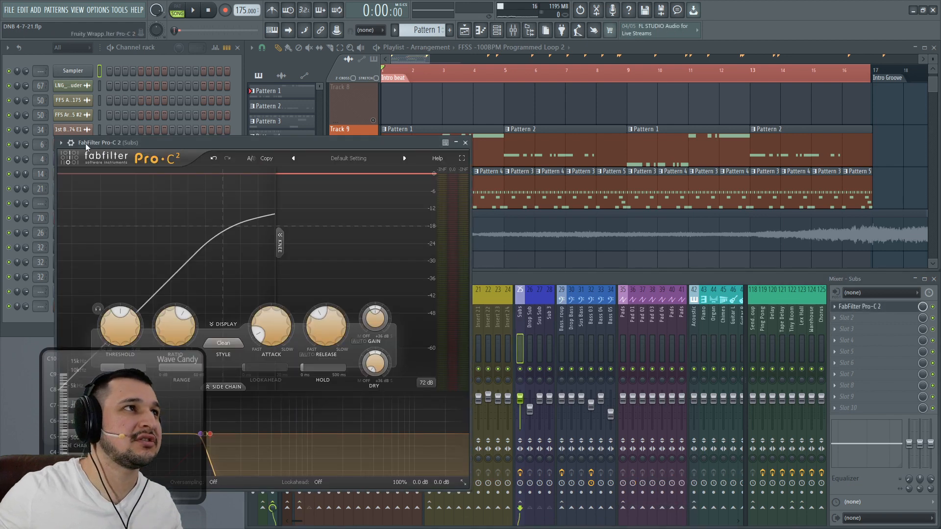
{"action": "left_click", "coordinate": [71, 143]}
{"action": "left_click", "coordinate": [97, 164]}
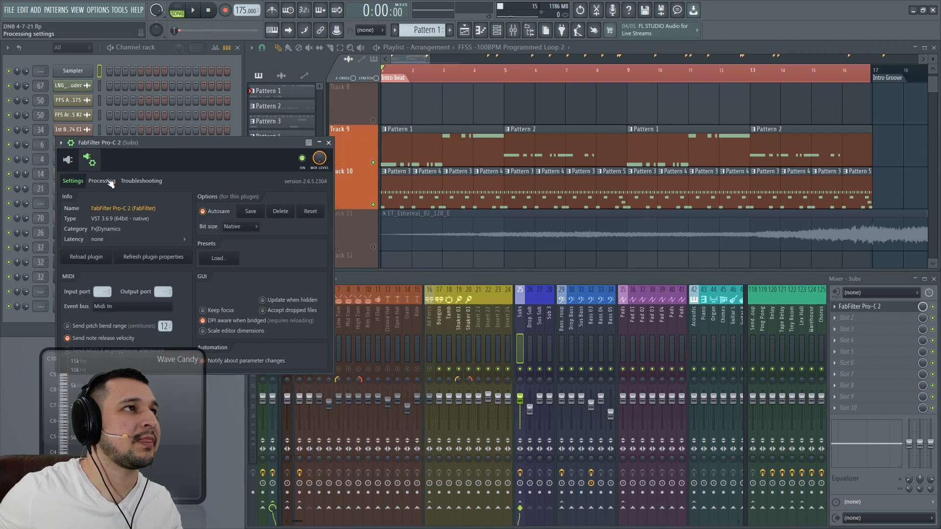
{"action": "left_click", "coordinate": [102, 181]}
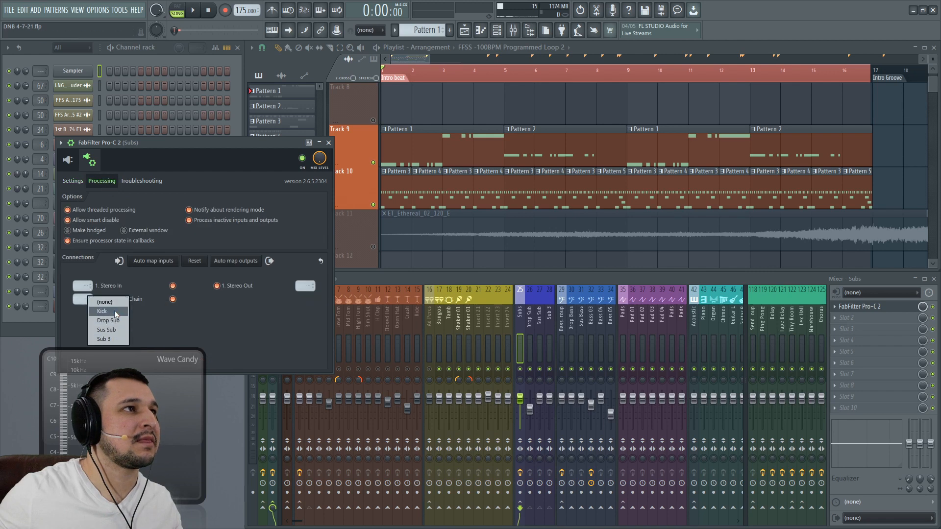
{"action": "left_click", "coordinate": [114, 310]}
{"action": "left_click", "coordinate": [68, 160]}
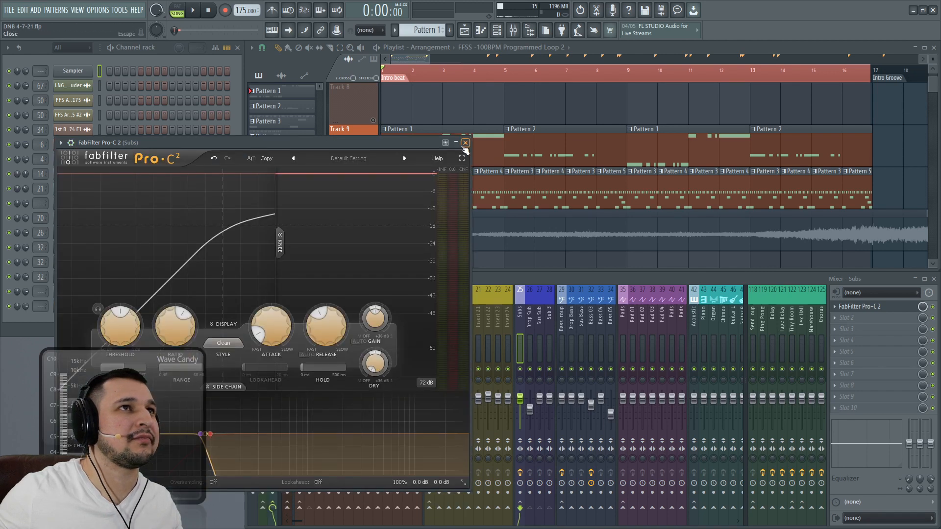
{"action": "left_click", "coordinate": [465, 143]}
Set the stereo side chain input of Bass Group's Pro-C 2 to Kick and return to its compressor controls.
{"action": "left_click", "coordinate": [871, 342]}
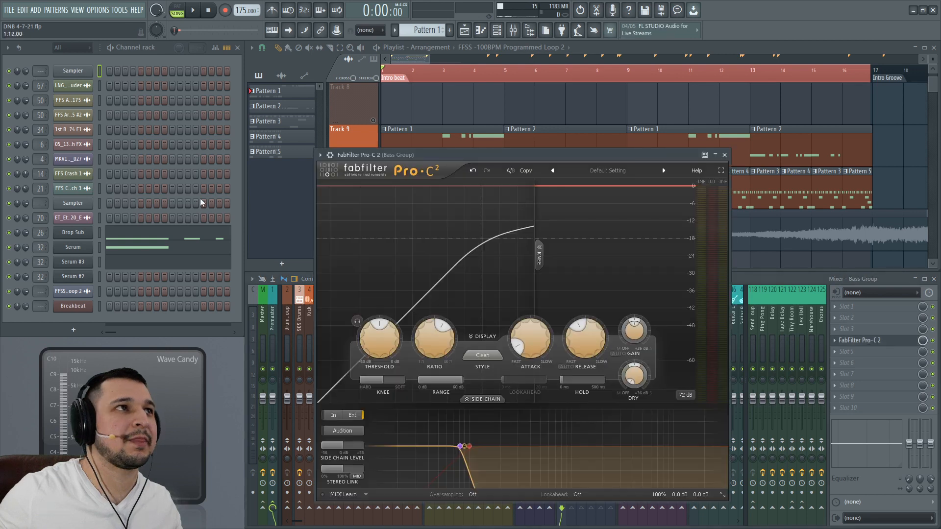
{"action": "left_click", "coordinate": [330, 155]}
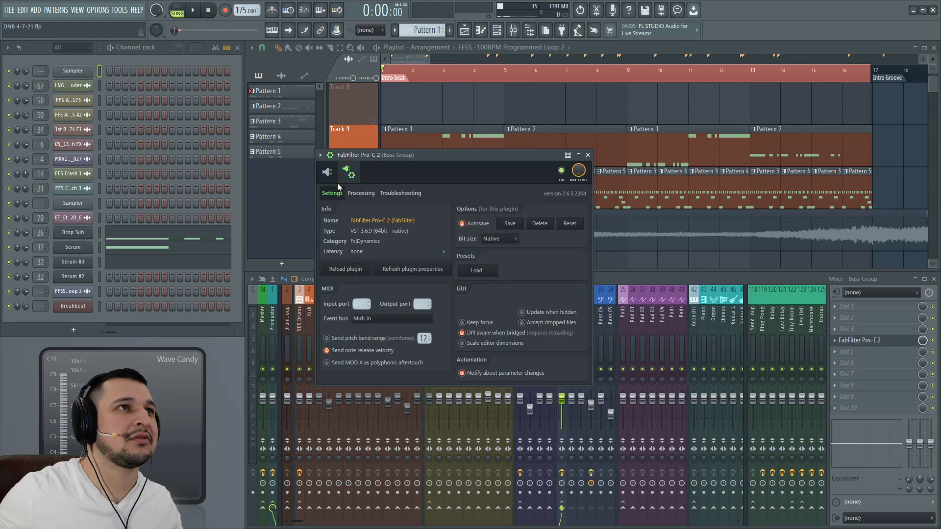
{"action": "left_click", "coordinate": [361, 193]}
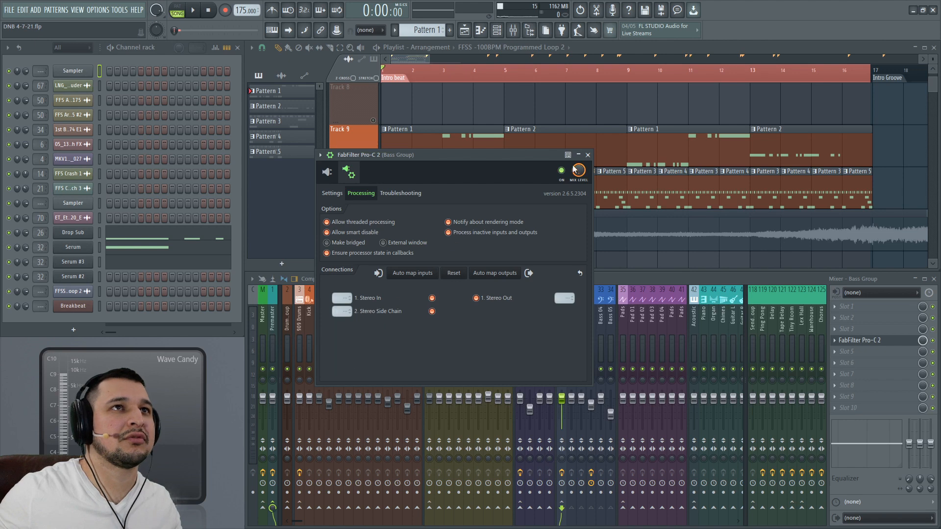
{"action": "left_click", "coordinate": [588, 154]}
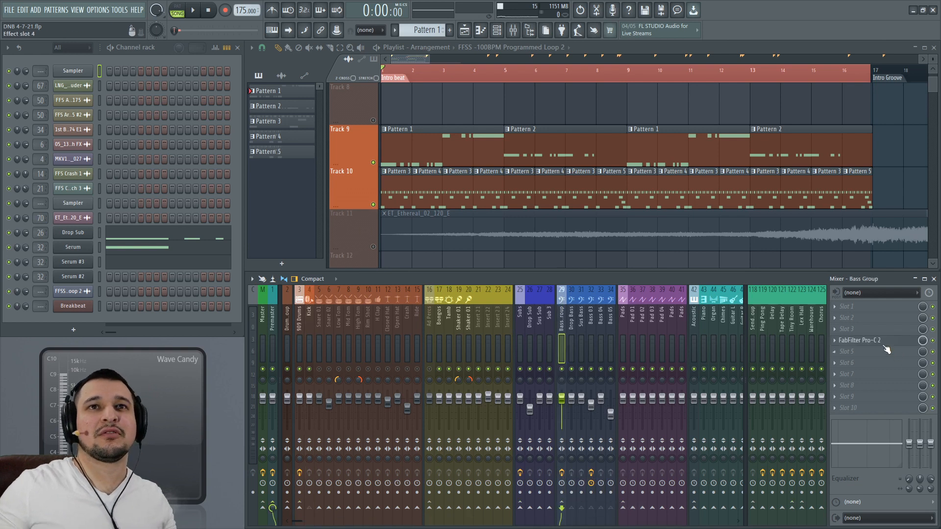
{"action": "left_click", "coordinate": [885, 345]}
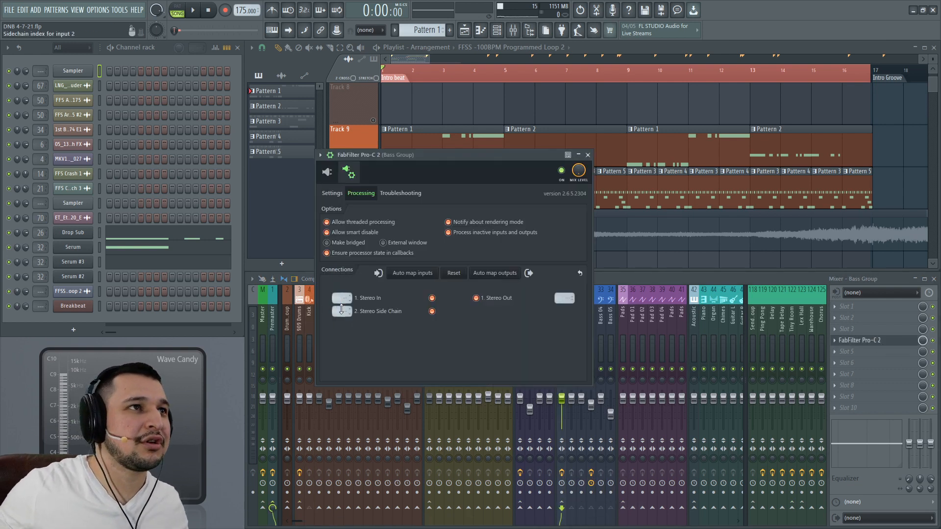
{"action": "left_click", "coordinate": [372, 329]}
{"action": "left_click", "coordinate": [326, 172]}
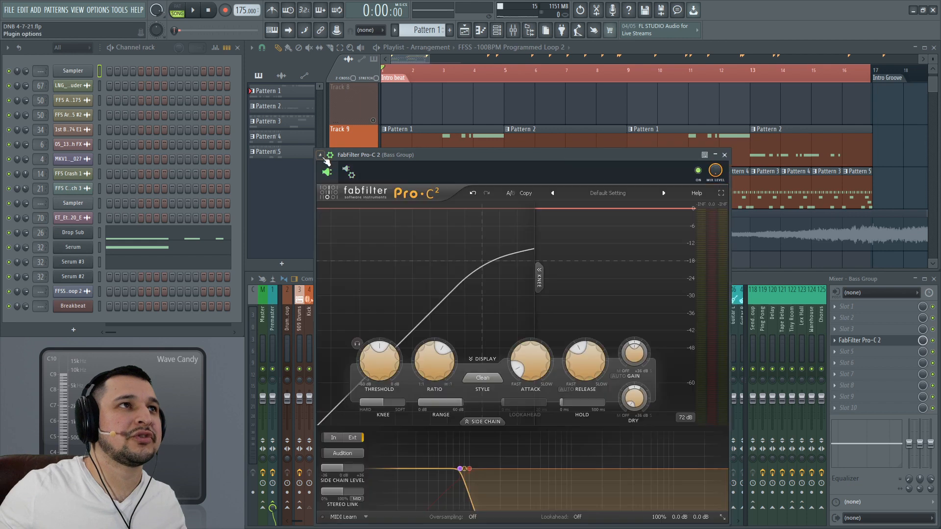
{"action": "left_click", "coordinate": [320, 155]}
{"action": "left_click", "coordinate": [328, 158]}
{"action": "left_click", "coordinate": [329, 156]}
Play the song to examine how the kick triggers gain reduction in Bass Group's Pro-C 2, and stop playback.
{"action": "key", "text": "space"}
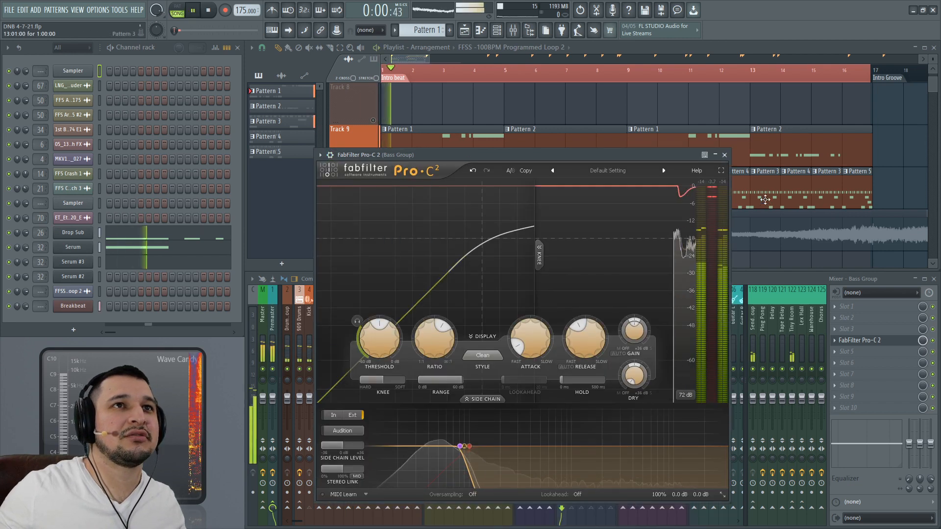
{"action": "left_click", "coordinate": [724, 155]}
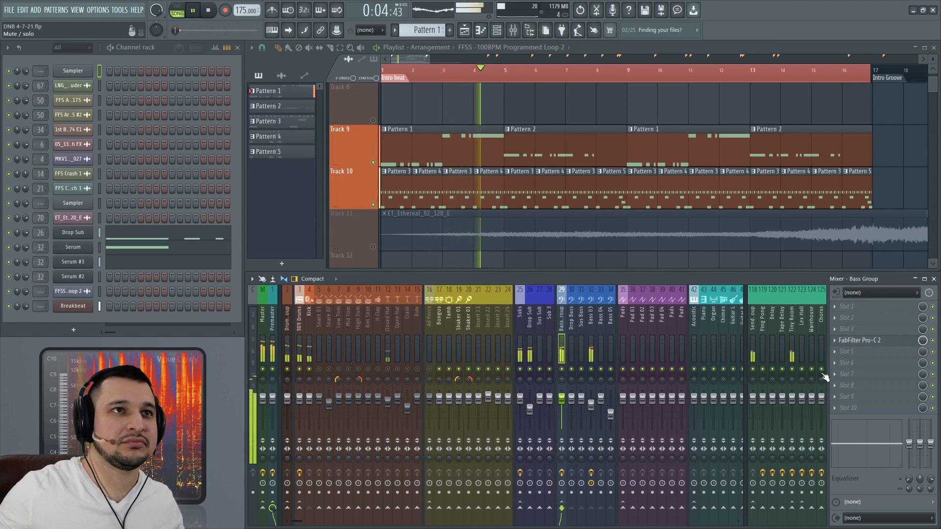
{"action": "left_click", "coordinate": [900, 342]}
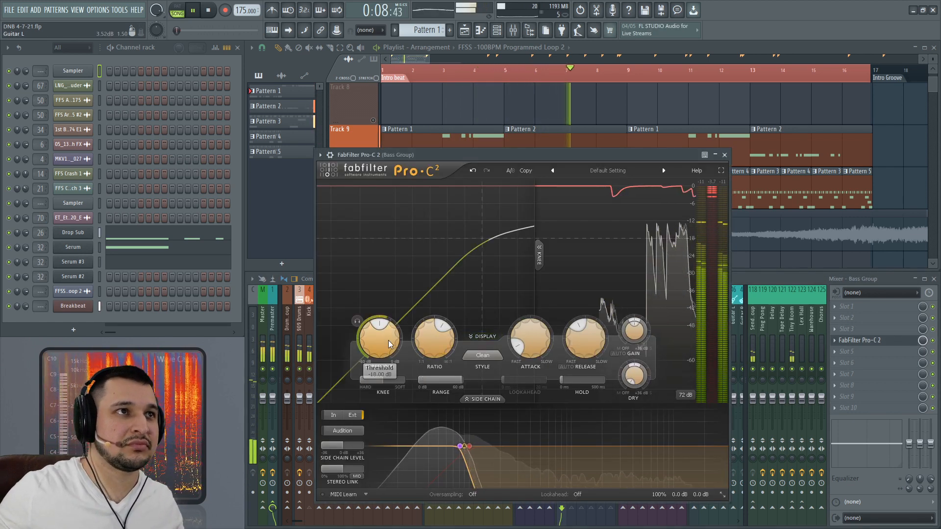
{"action": "key", "text": "space"}
Set Bass Group's Pro-C 2 to the Pumping style with a ratio of about 5.69:1 and a threshold of about -31 dB during playback.
{"action": "left_click", "coordinate": [482, 355]}
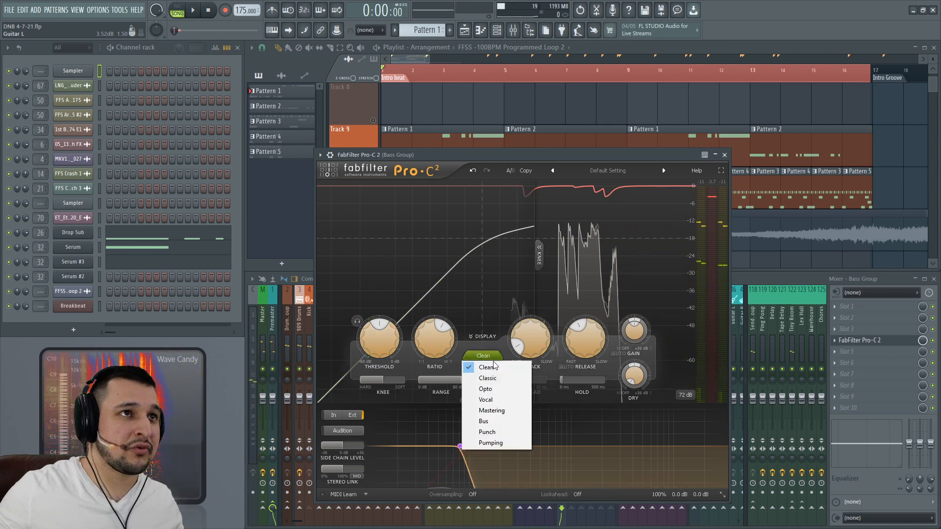
{"action": "left_click", "coordinate": [488, 443]}
{"action": "key", "text": "space"}
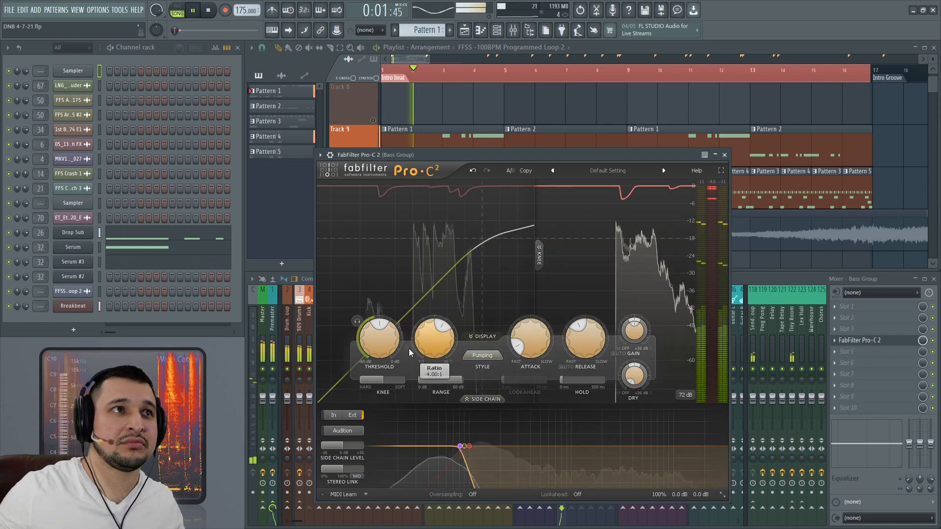
{"action": "left_click_drag", "start_coordinate": [381, 336], "coordinate": [381, 382]}
{"action": "left_click_drag", "start_coordinate": [423, 342], "coordinate": [424, 325]}
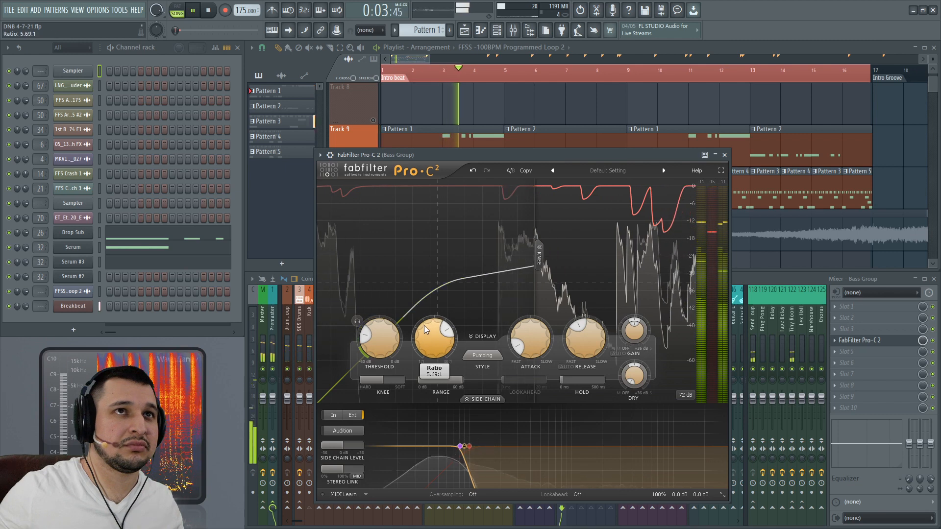
{"action": "left_click_drag", "start_coordinate": [379, 345], "coordinate": [381, 335]}
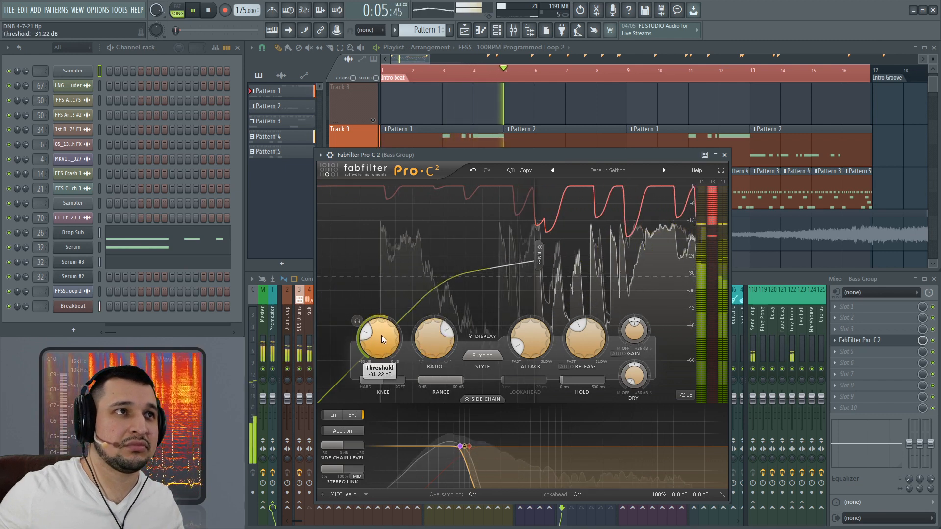
{"action": "left_click", "coordinate": [724, 155]}
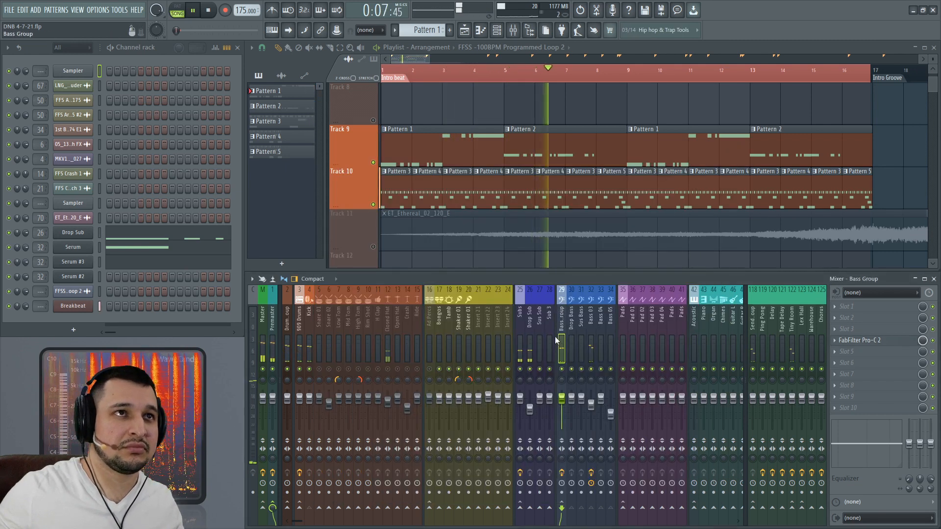
Lower the threshold and shorten the release of the Subs track's Pro-C 2 during playback, and close the plugin.
{"action": "left_click", "coordinate": [522, 330]}
{"action": "left_click", "coordinate": [860, 306]}
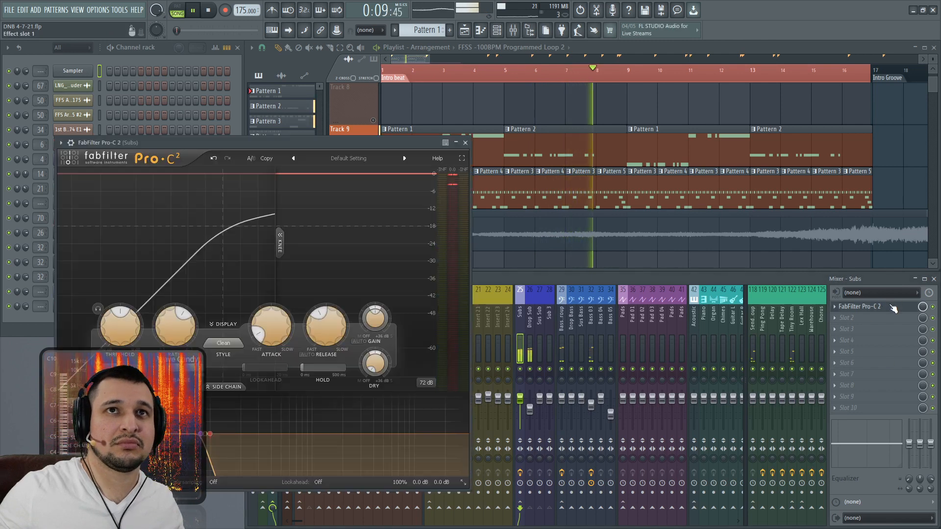
{"action": "left_click_drag", "start_coordinate": [127, 327], "coordinate": [126, 346]}
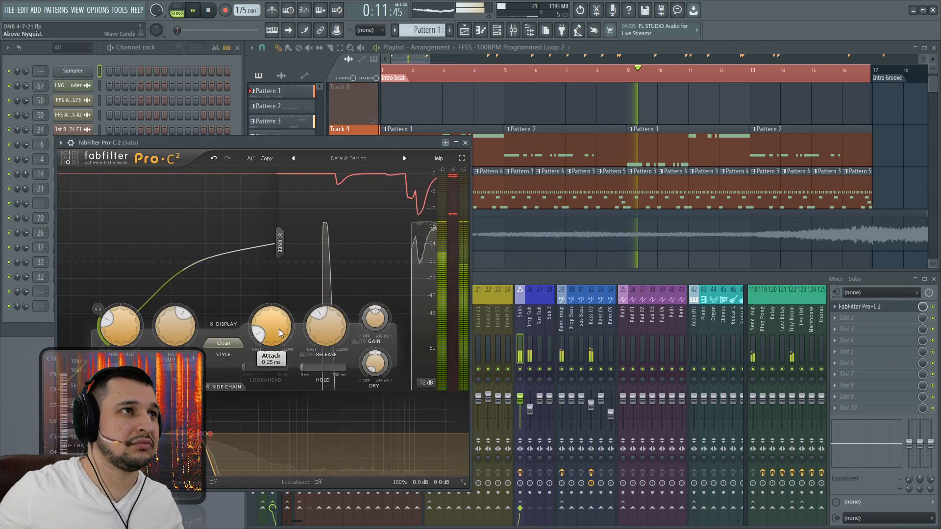
{"action": "left_click_drag", "start_coordinate": [325, 323], "coordinate": [326, 348]}
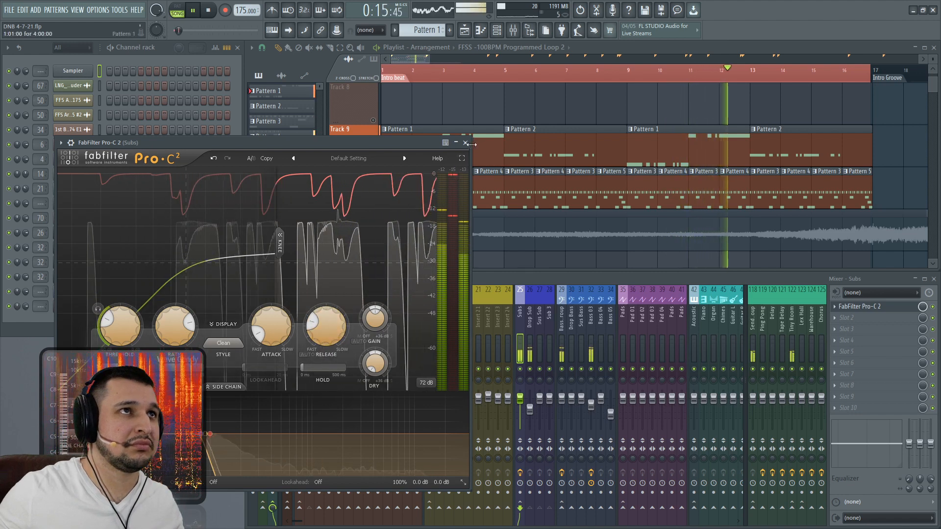
{"action": "left_click", "coordinate": [466, 143]}
Shorten the release of Bass Group's Pro-C 2 to about 52.9 ms and close the plugin.
{"action": "left_click", "coordinate": [530, 349]}
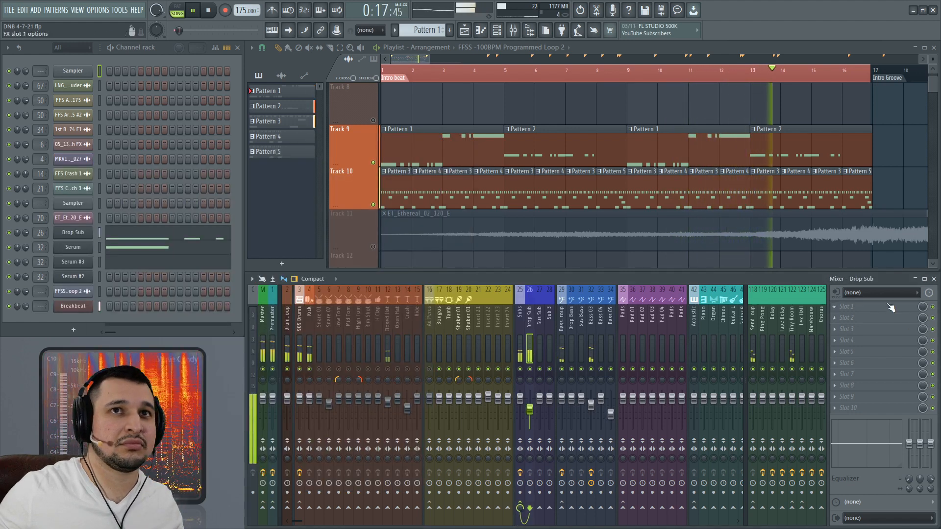
{"action": "left_click", "coordinate": [561, 337]}
{"action": "left_click", "coordinate": [862, 340]}
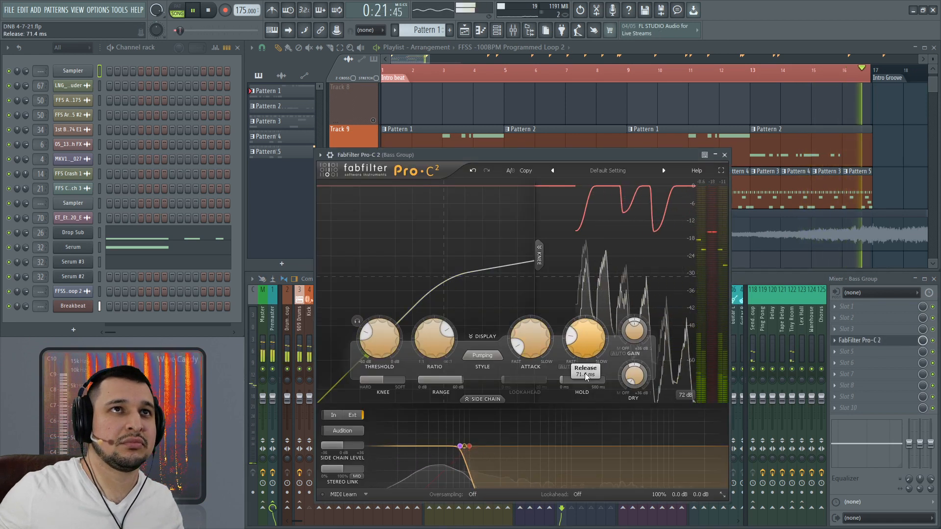
{"action": "left_click_drag", "start_coordinate": [587, 335], "coordinate": [588, 360]}
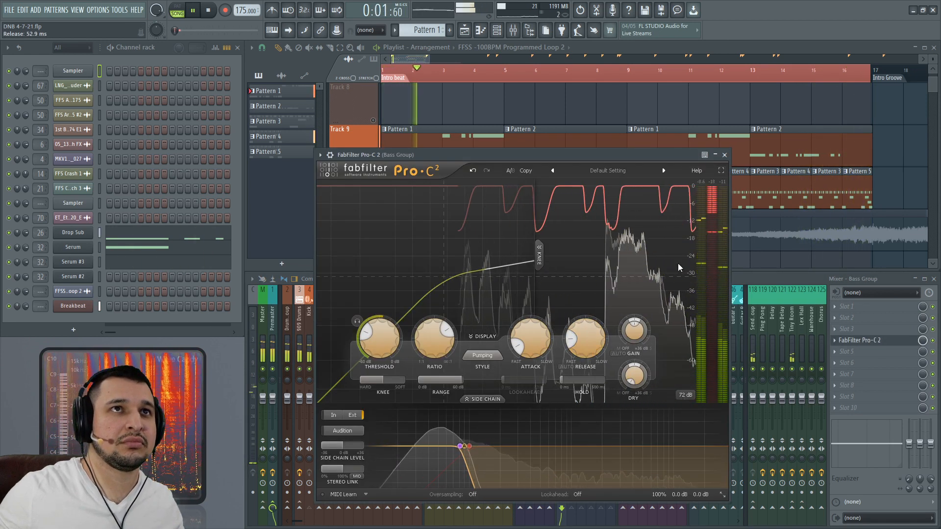
{"action": "left_click", "coordinate": [724, 155]}
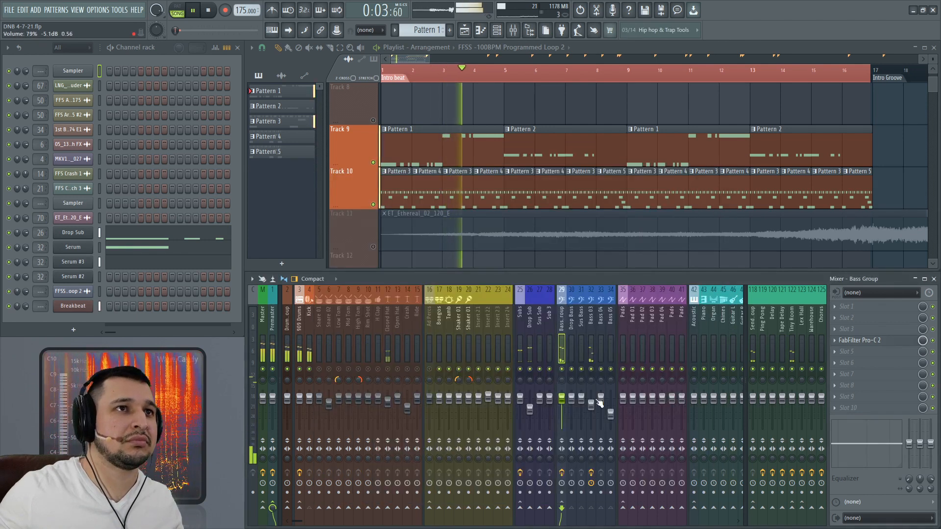
Lower the Bass 03 track's send level to Tiny Room and stop playback.
{"action": "left_click", "coordinate": [591, 358]}
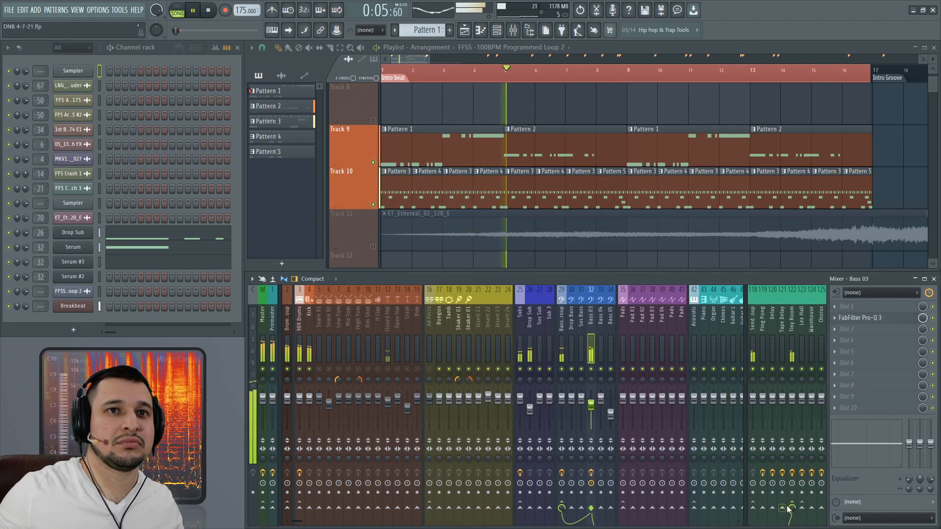
{"action": "left_click_drag", "start_coordinate": [792, 508], "coordinate": [792, 517]}
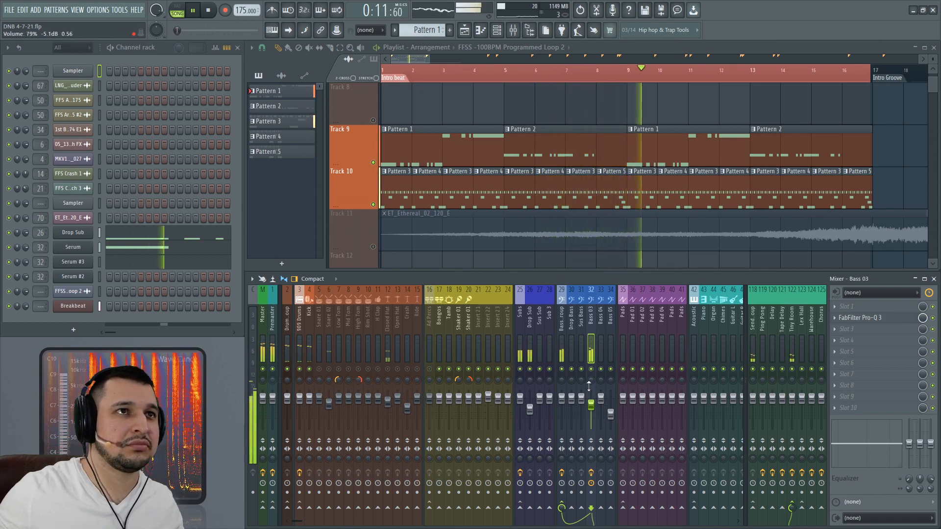
{"action": "key", "text": "space"}
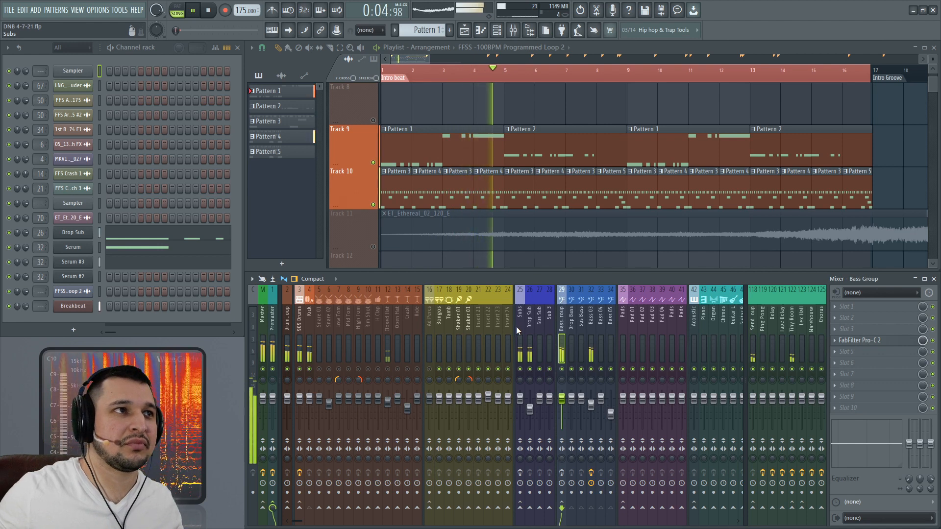
Move the Wave Candy visualizer up over the channel rack and briefly play the song to check its spectrum.
{"action": "left_click_drag", "start_coordinate": [180, 433], "coordinate": [189, 279]}
{"action": "key", "text": "space"}
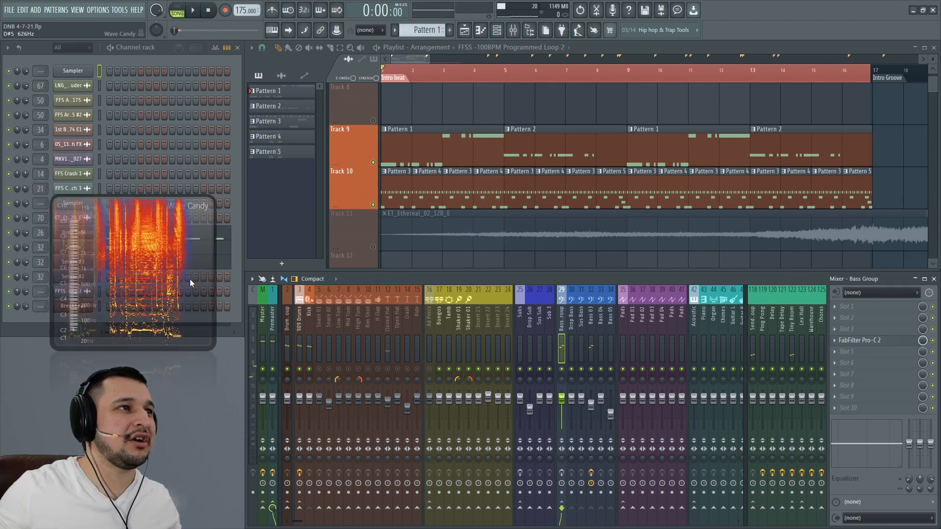
{"action": "key", "text": "space"}
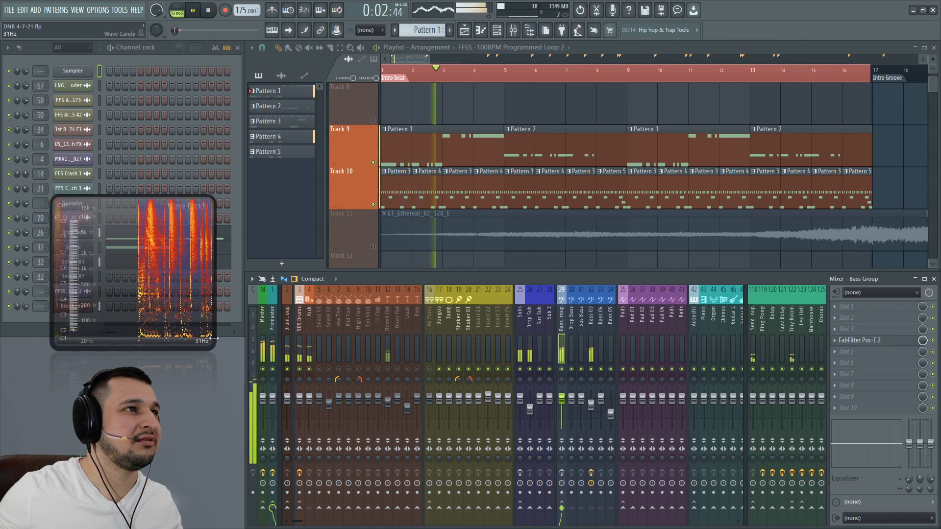
{"action": "key", "text": "space"}
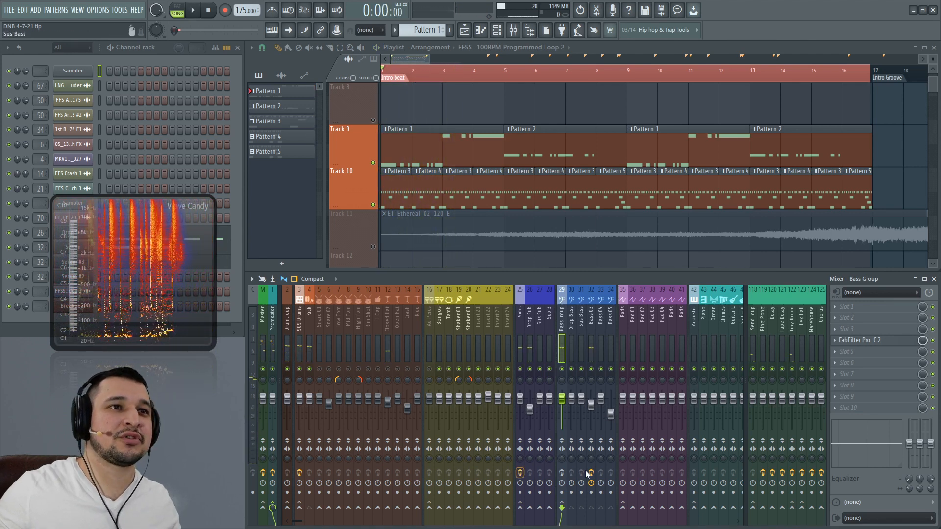
Play the song while examining the ducking curve in Bass Group's Pro-C 2, and close the plugin.
{"action": "key", "text": "space"}
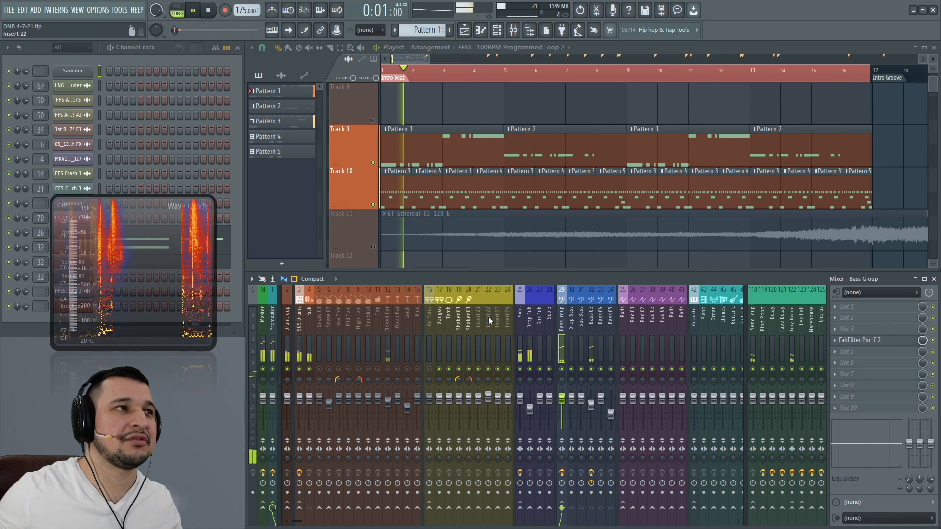
{"action": "left_click", "coordinate": [872, 340]}
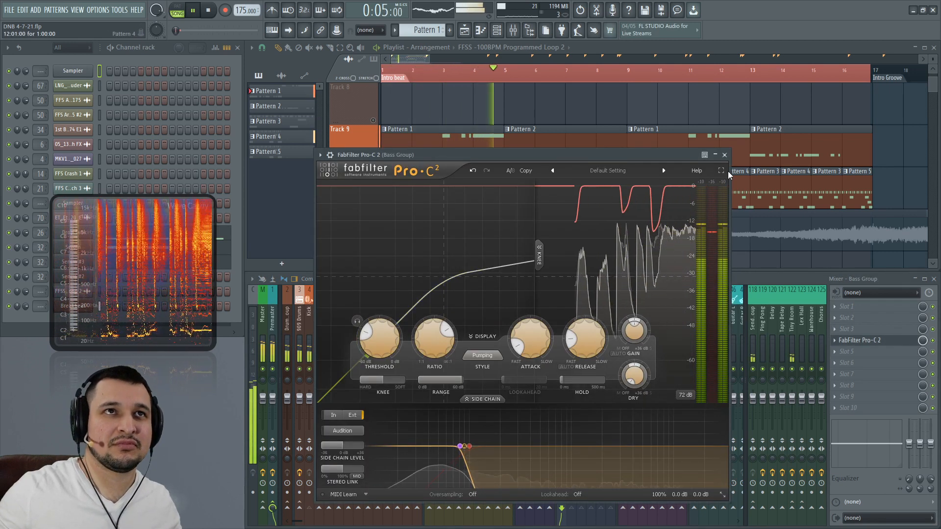
{"action": "left_click", "coordinate": [724, 155]}
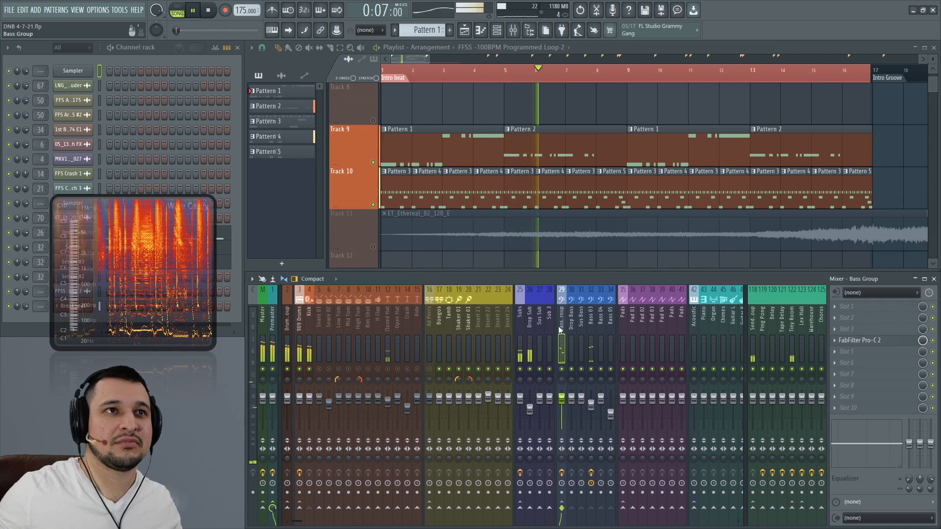
{"action": "key", "text": "space"}
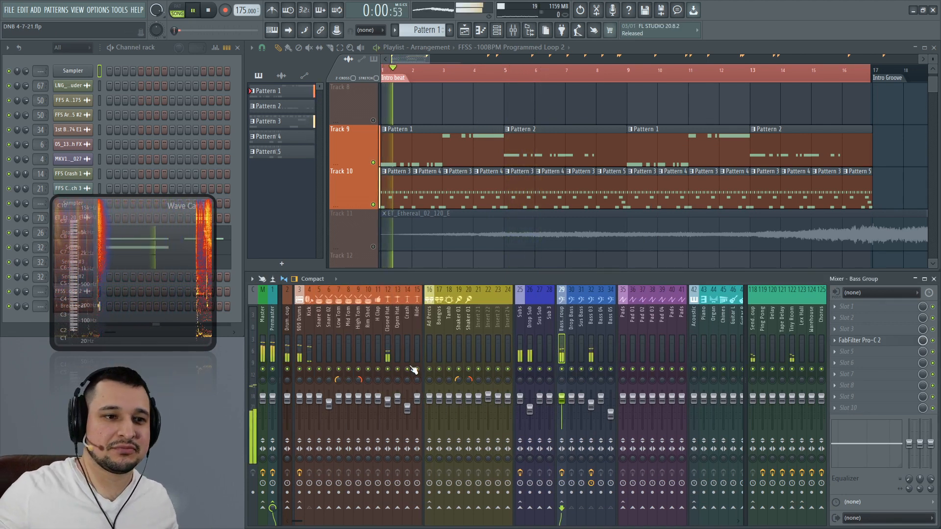
Unmute playlist Track 11 and open the channel settings of its ET_Ethereal_02_120_E clip.
{"action": "left_click", "coordinate": [372, 246]}
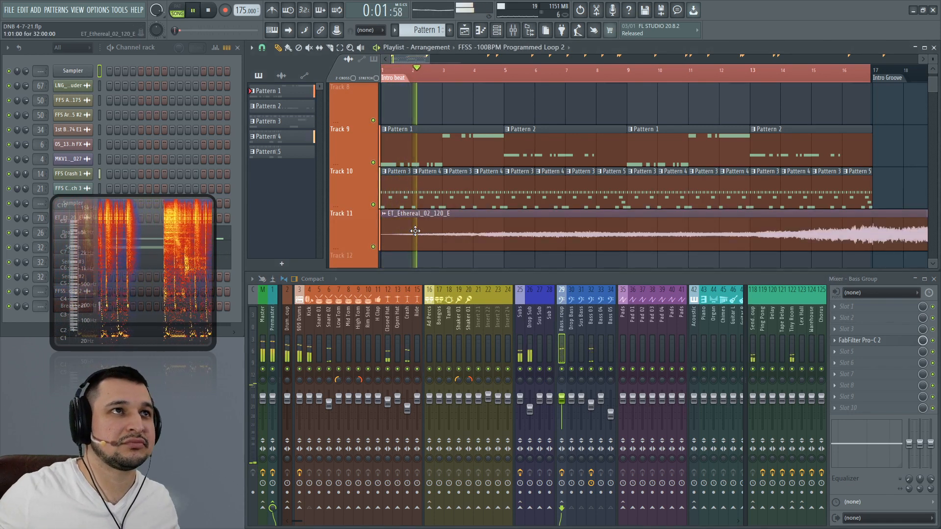
{"action": "double_click", "coordinate": [450, 231]}
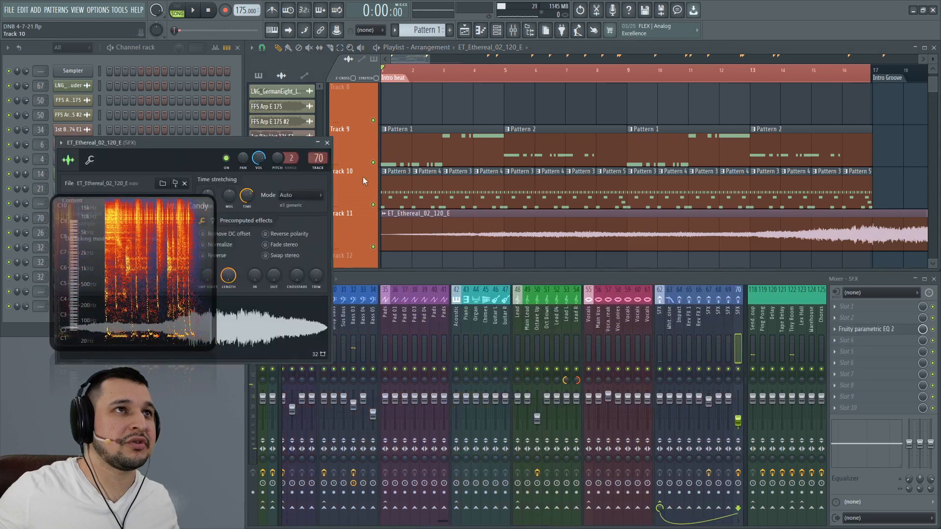
Side-chain the Kick mixer track to SFX track 70.
{"action": "scroll", "coordinate": [660, 322], "scroll_direction": "left", "scroll_amount": 5}
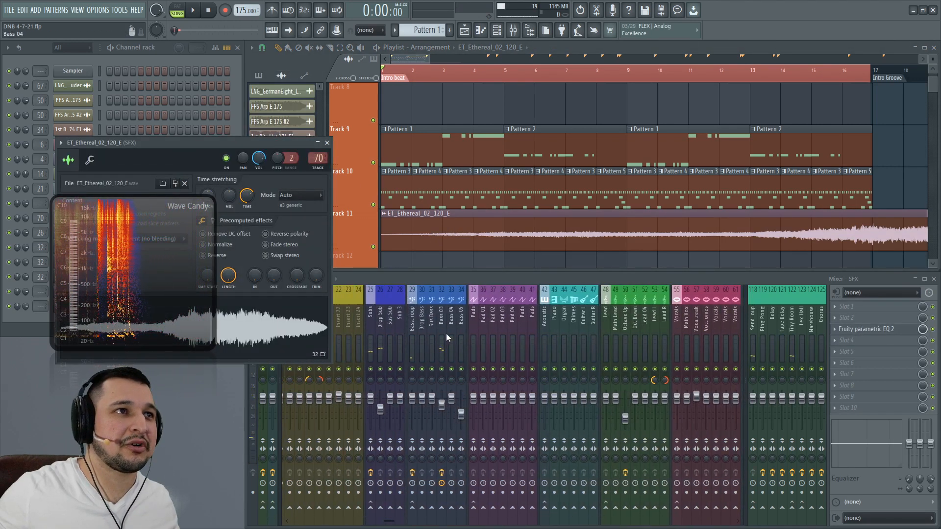
{"action": "scroll", "coordinate": [446, 333], "scroll_direction": "left", "scroll_amount": 5}
{"action": "left_click", "coordinate": [378, 339]}
{"action": "left_click", "coordinate": [296, 354]}
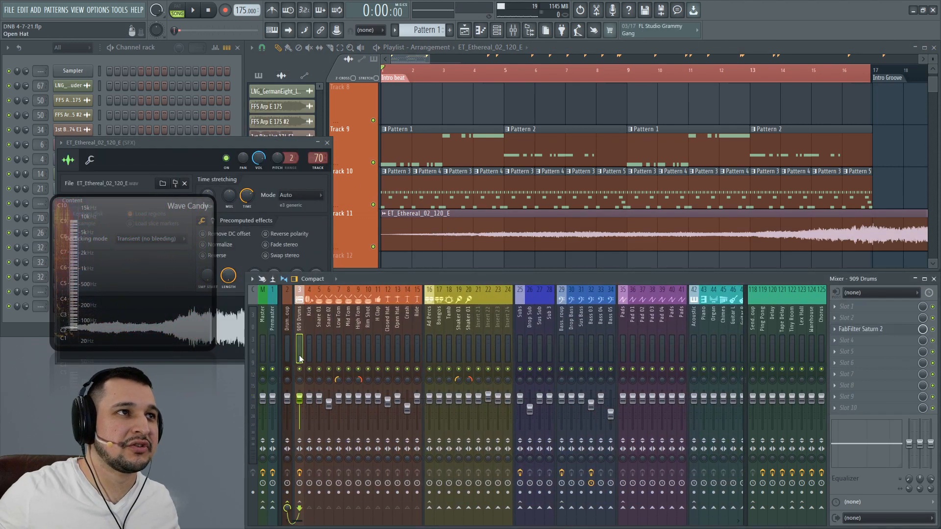
{"action": "left_click", "coordinate": [307, 353]}
{"action": "scroll", "coordinate": [425, 328], "scroll_direction": "right", "scroll_amount": 8}
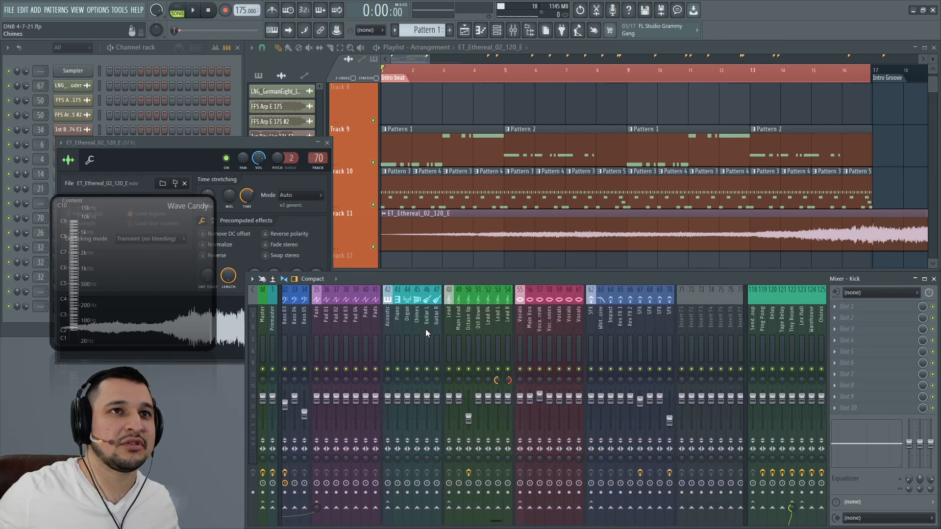
{"action": "key", "text": "space"}
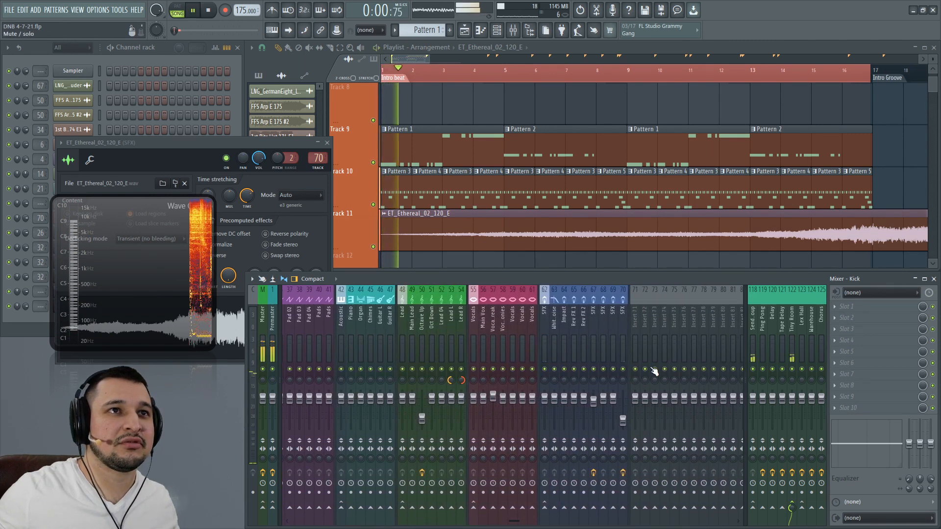
{"action": "key", "text": "space"}
{"action": "right_click", "coordinate": [623, 511]}
{"action": "left_click", "coordinate": [656, 506]}
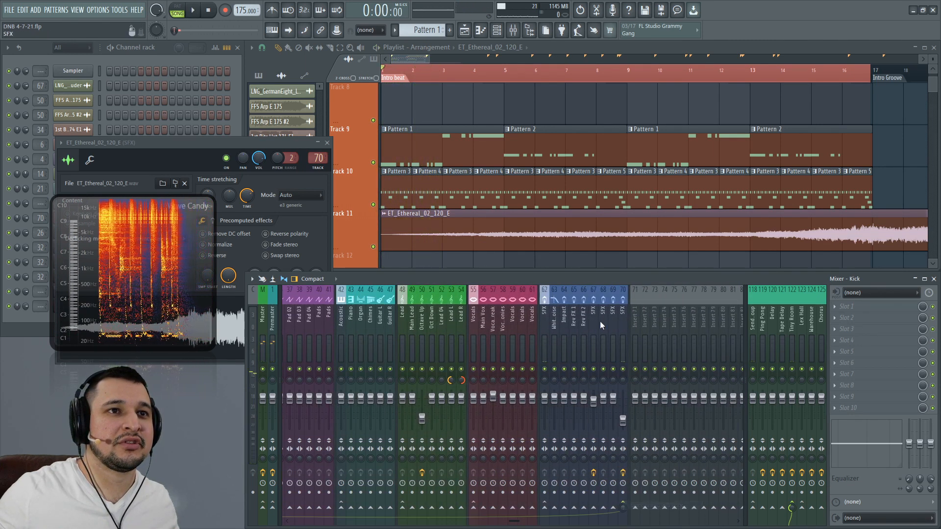
{"action": "left_click", "coordinate": [901, 338]}
{"action": "left_click", "coordinate": [898, 278]}
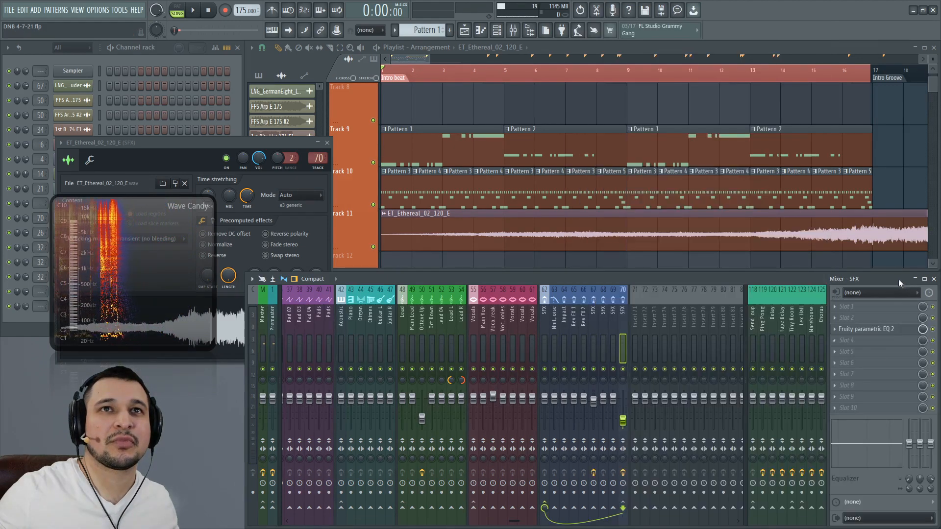
{"action": "key", "text": "F8"}
{"action": "left_click", "coordinate": [874, 367]}
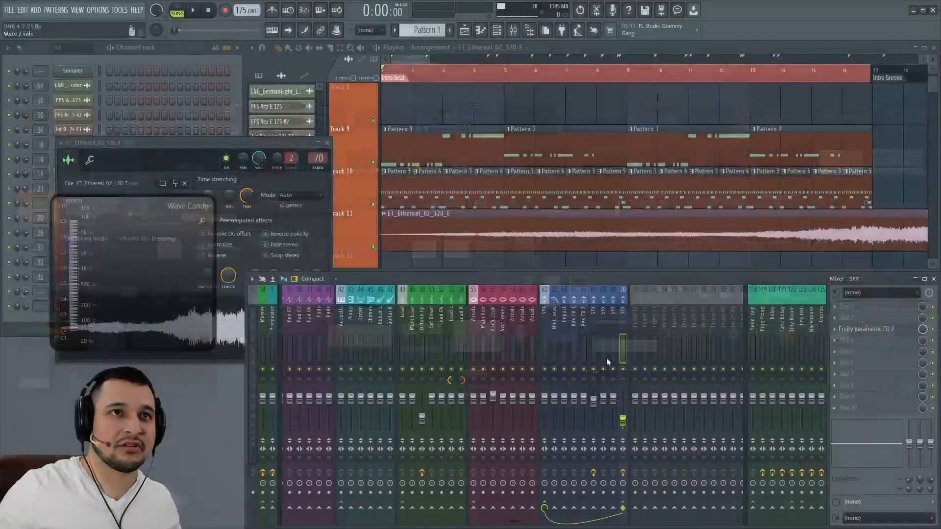
Copy the Bass Group's FabFilter Pro-C 2 with its settings onto SFX track 70.
{"action": "left_click", "coordinate": [414, 339]}
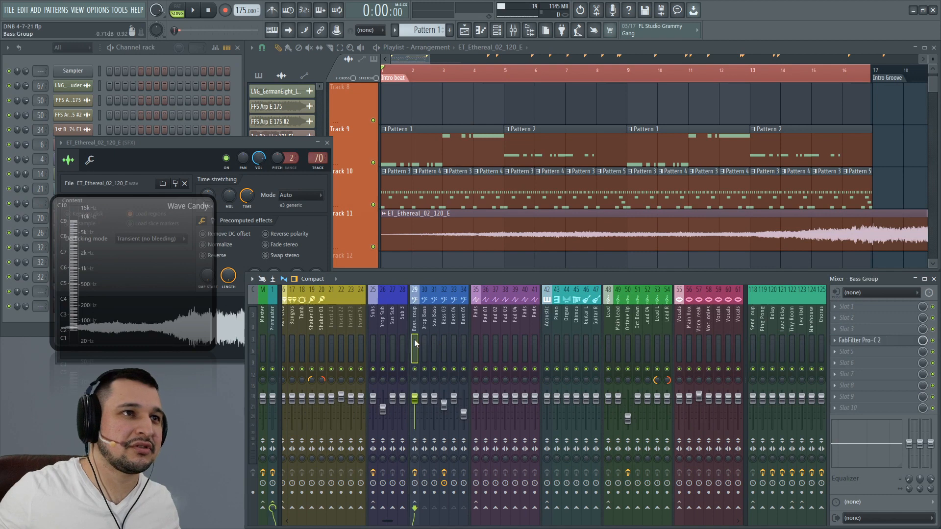
{"action": "scroll", "coordinate": [414, 339], "scroll_direction": "right", "scroll_amount": 6}
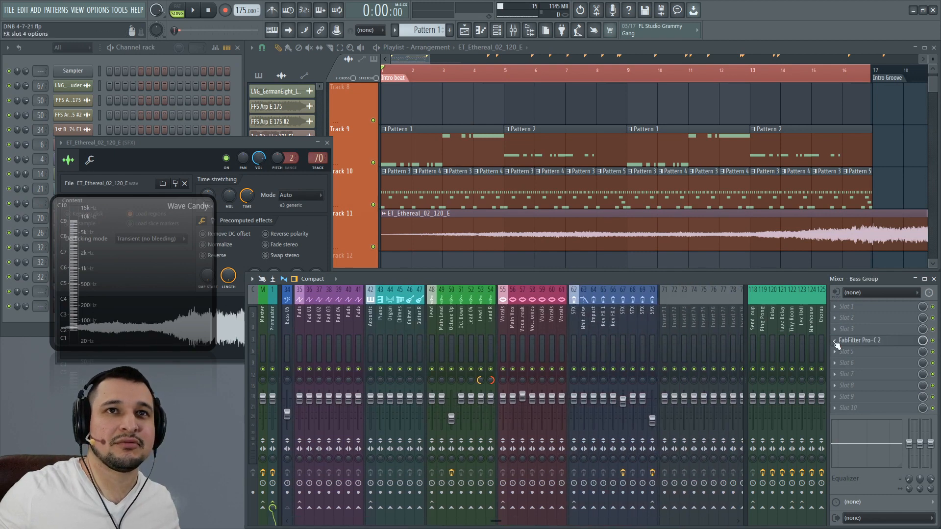
{"action": "left_click", "coordinate": [836, 344]}
{"action": "left_click_drag", "start_coordinate": [842, 373], "coordinate": [772, 407]}
{"action": "left_click_drag", "start_coordinate": [655, 331], "coordinate": [652, 327]}
Play the song to check the SFX track's Pro-C 2 ducking, close the plugin, and listen to Snare 02 in solo.
{"action": "key", "text": "space"}
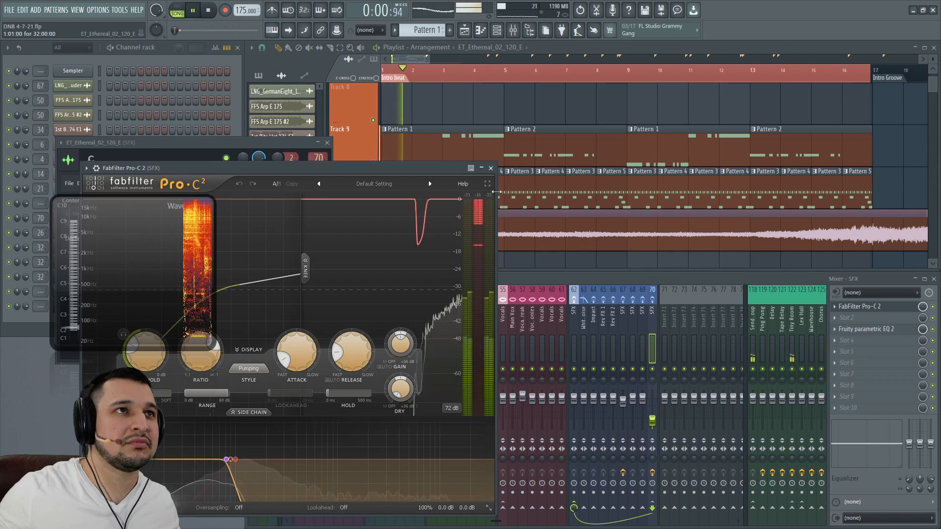
{"action": "left_click", "coordinate": [491, 168]}
{"action": "scroll", "coordinate": [521, 325], "scroll_direction": "left", "scroll_amount": 10}
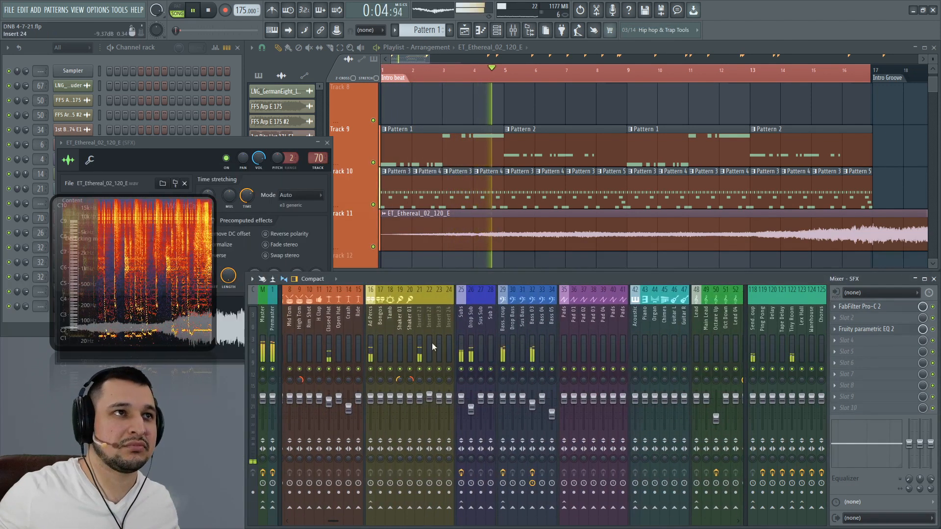
{"action": "scroll", "coordinate": [433, 346], "scroll_direction": "left", "scroll_amount": 3}
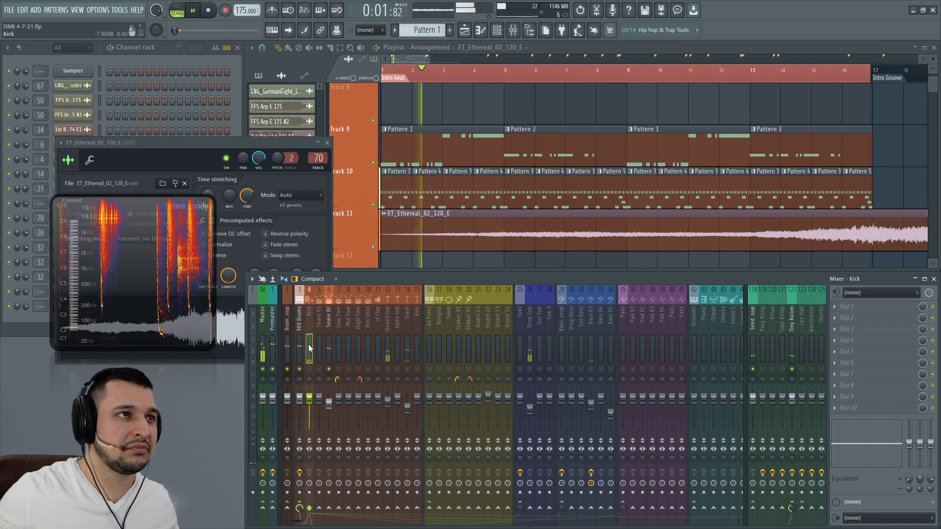
{"action": "key", "text": "space"}
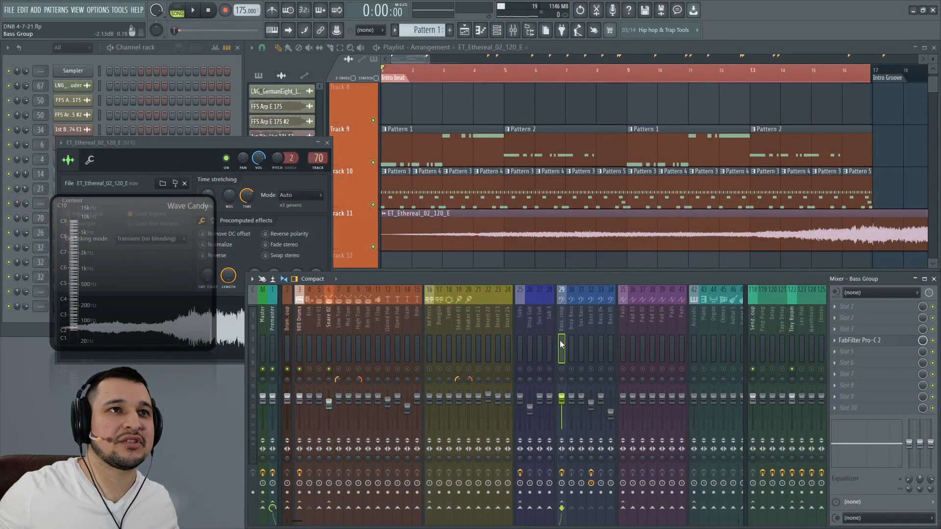
Copy the Bass Group's FabFilter Pro-C 2 onto the Snare 02 track and turn on Lookahead in the copy.
{"action": "right_click", "coordinate": [840, 343]}
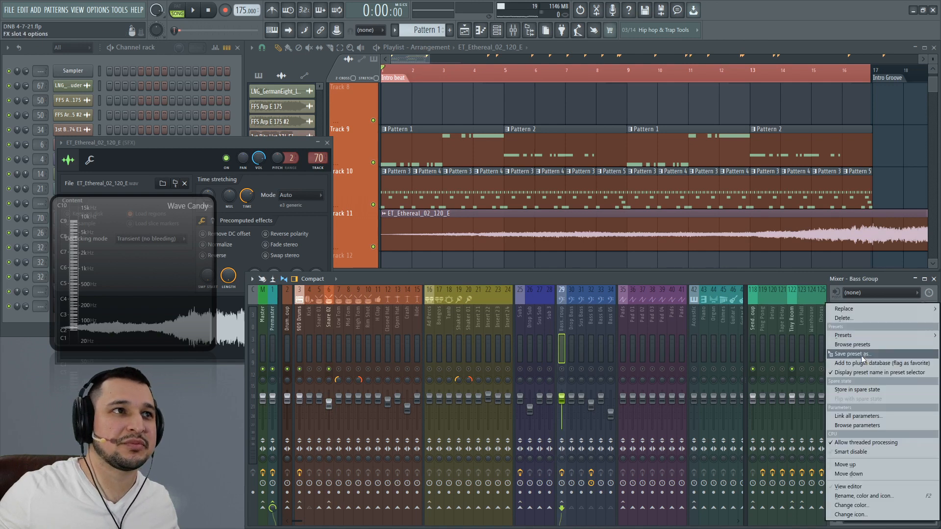
{"action": "left_click_drag", "start_coordinate": [860, 355], "coordinate": [325, 412]}
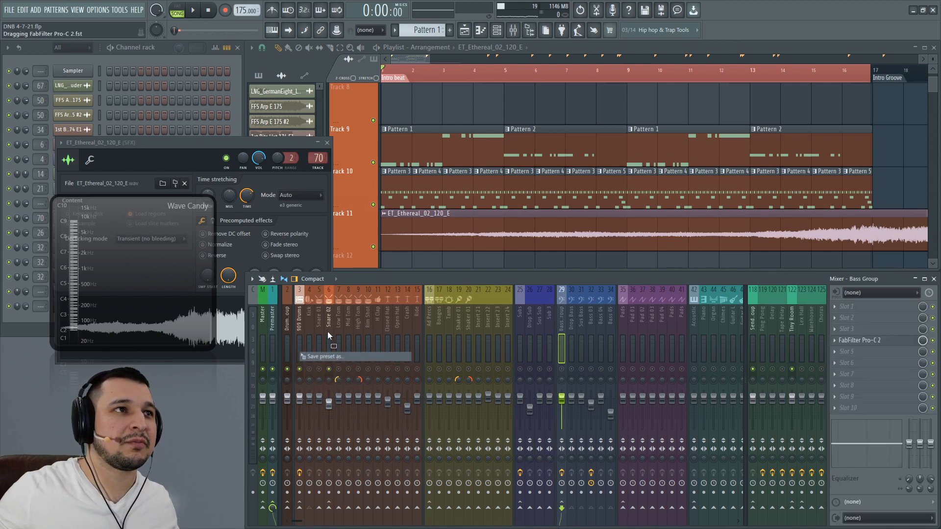
{"action": "left_click_drag", "start_coordinate": [328, 331], "coordinate": [327, 332]}
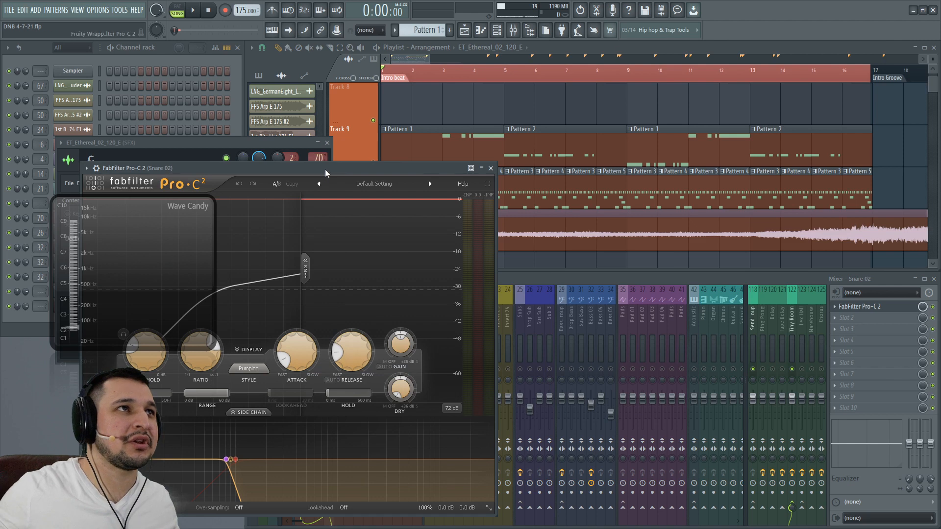
{"action": "left_click_drag", "start_coordinate": [325, 169], "coordinate": [502, 71]}
{"action": "left_click", "coordinate": [535, 432]}
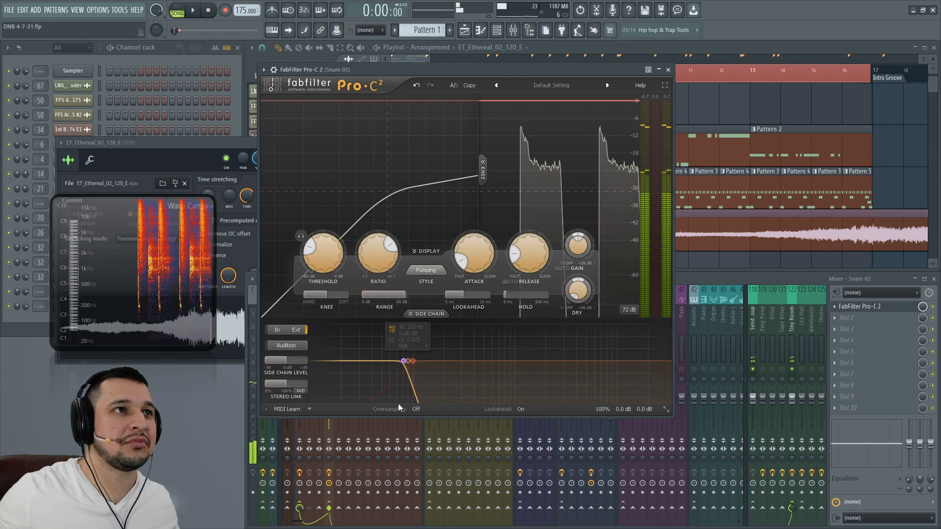
Check the wrapper's general and processing settings for Snare 02's Pro-C 2, and return to the plugin interface.
{"action": "left_click", "coordinate": [264, 69]}
{"action": "left_click", "coordinate": [292, 87]}
{"action": "key", "text": "space"}
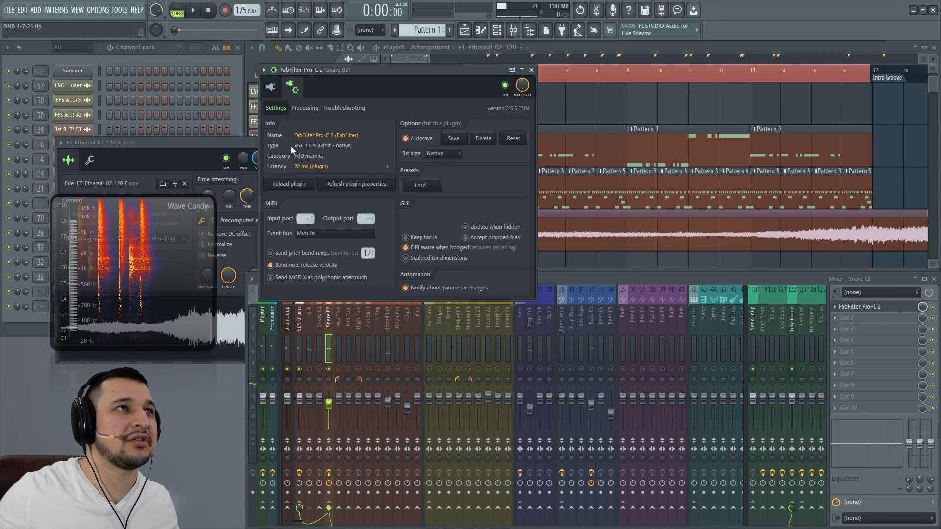
{"action": "left_click", "coordinate": [305, 108]}
{"action": "left_click", "coordinate": [273, 88]}
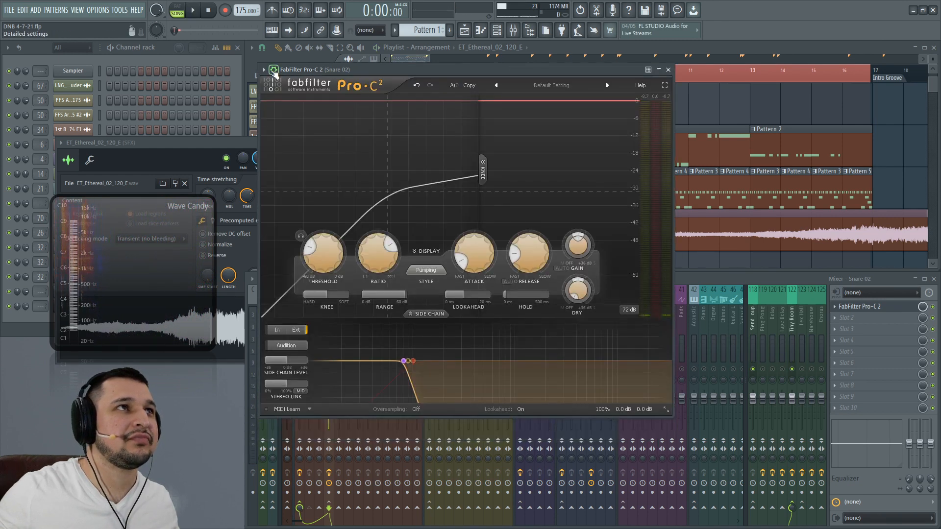
Make the Kick track audible alongside Snare 02 and reposition the Pro-C 2 window to show its full curve.
{"action": "left_click", "coordinate": [309, 376]}
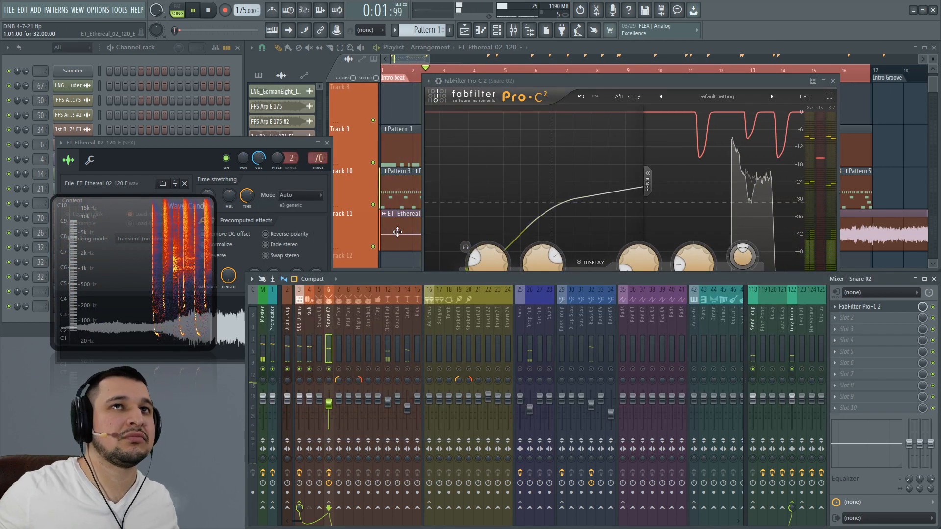
{"action": "left_click_drag", "start_coordinate": [639, 81], "coordinate": [525, 61]}
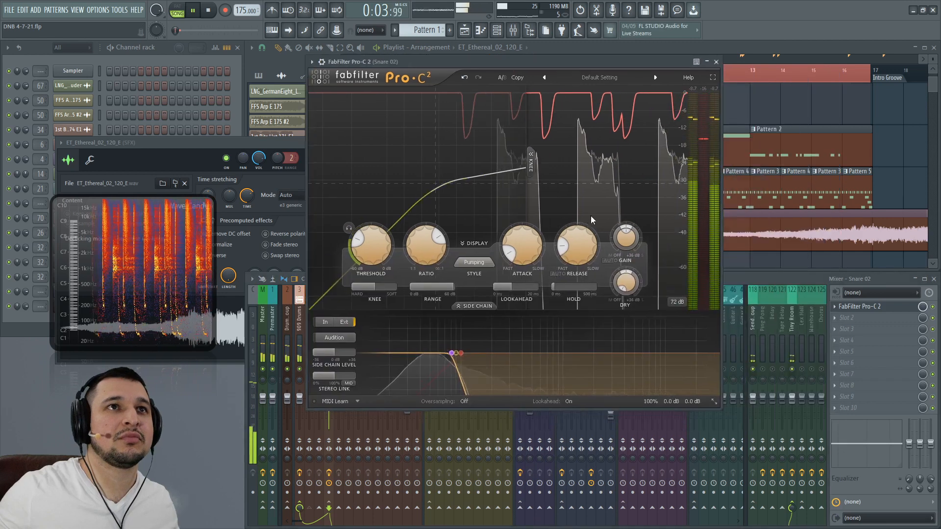
Try releases of about 2500, 400 and 905 ms in Snare 02's Pro-C 2 during playback.
{"action": "left_click_drag", "start_coordinate": [585, 227], "coordinate": [554, 111]}
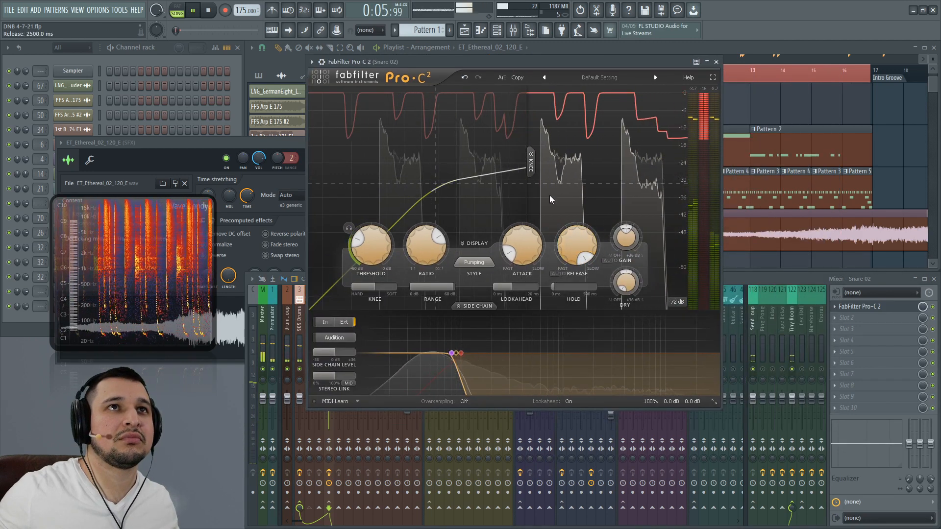
{"action": "left_click_drag", "start_coordinate": [572, 239], "coordinate": [562, 308]}
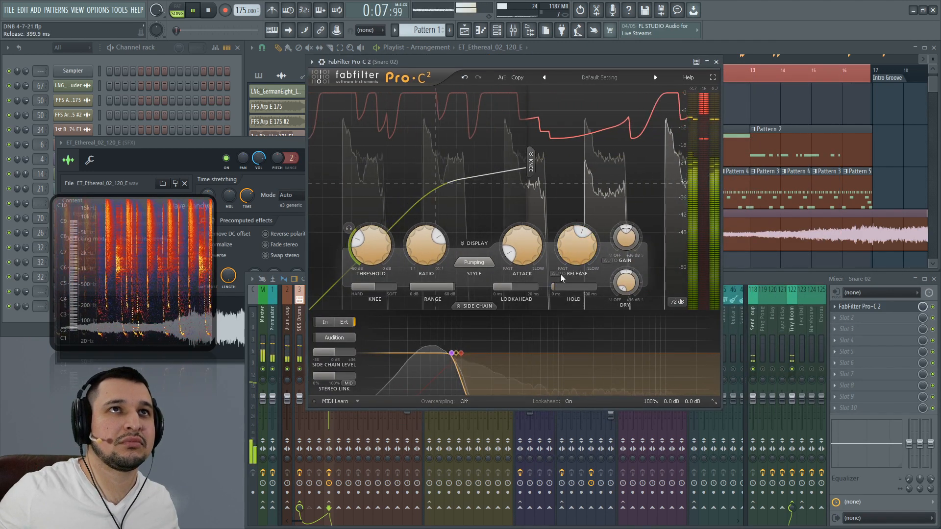
{"action": "left_click_drag", "start_coordinate": [564, 262], "coordinate": [565, 202]}
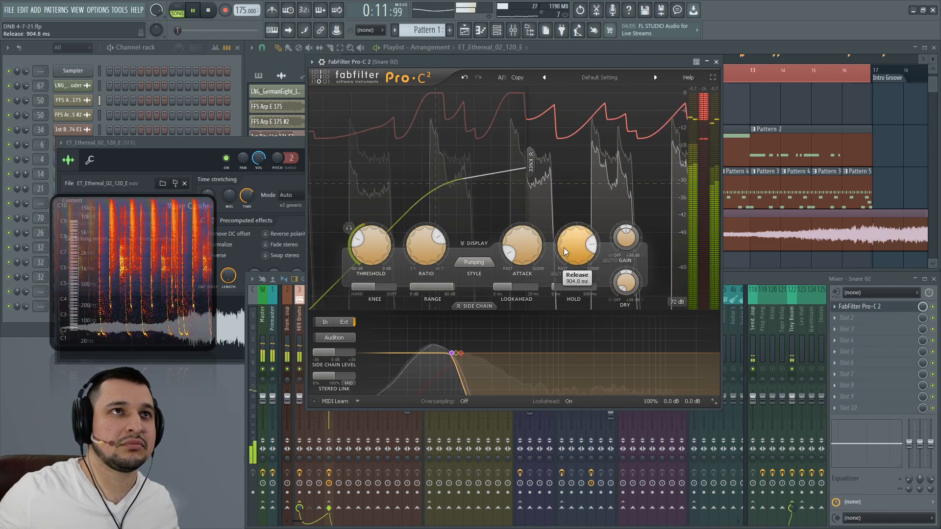
Lengthen the hold in Snare 02's Pro-C 2, set its release to about 175.6 ms, and stop playback.
{"action": "left_click_drag", "start_coordinate": [556, 287], "coordinate": [596, 290]}
{"action": "left_click_drag", "start_coordinate": [581, 250], "coordinate": [546, 349]}
{"action": "left_click_drag", "start_coordinate": [559, 312], "coordinate": [560, 185]}
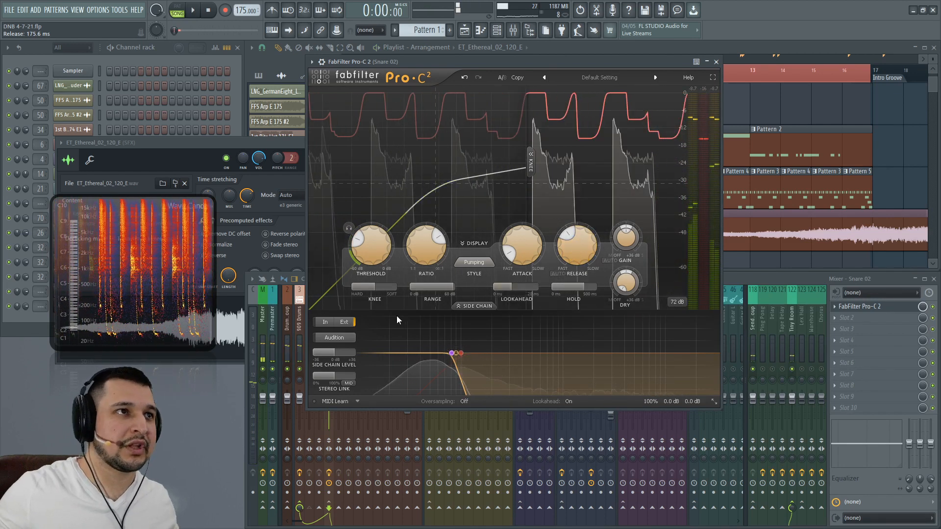
{"action": "key", "text": "space"}
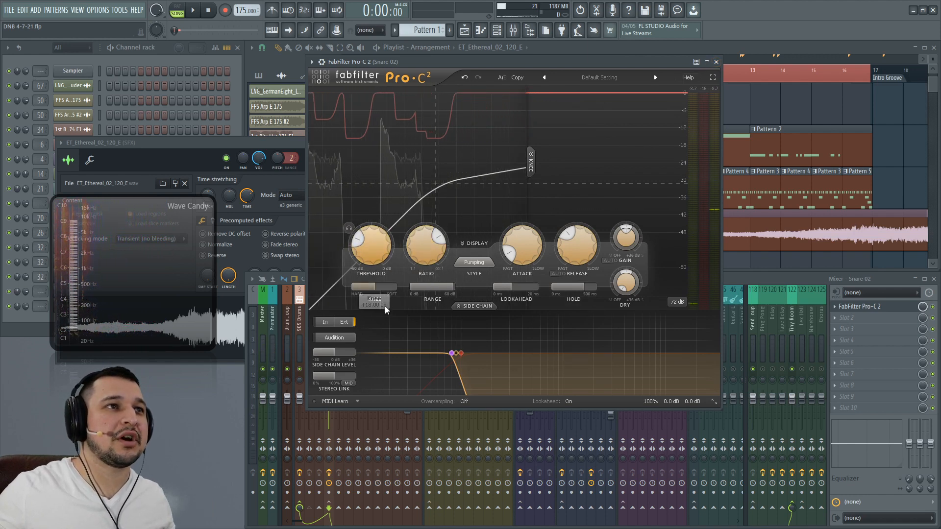
Set the side-chain high frequency in Snare 02's Pro-C 2 to about 55 Hz and close the plugin.
{"action": "mouse_move", "coordinate": [463, 357]}
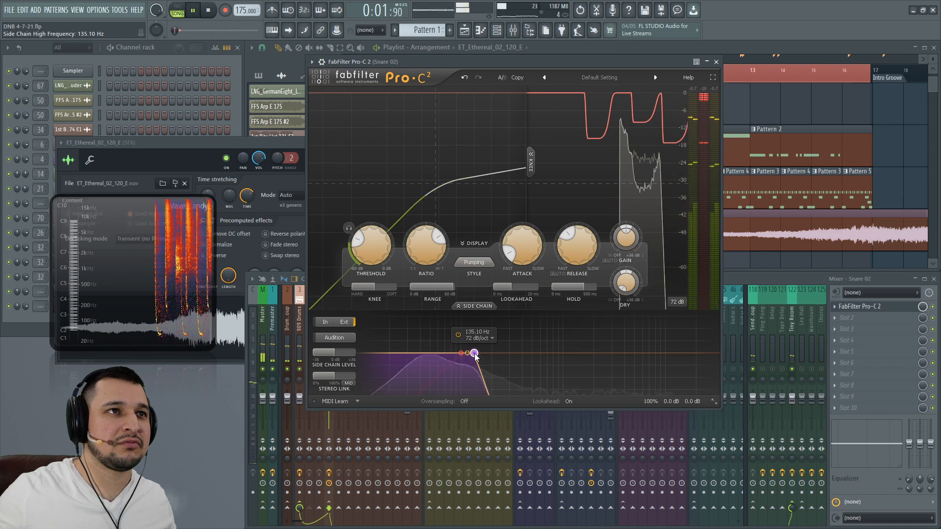
{"action": "left_click_drag", "start_coordinate": [475, 353], "coordinate": [438, 344]}
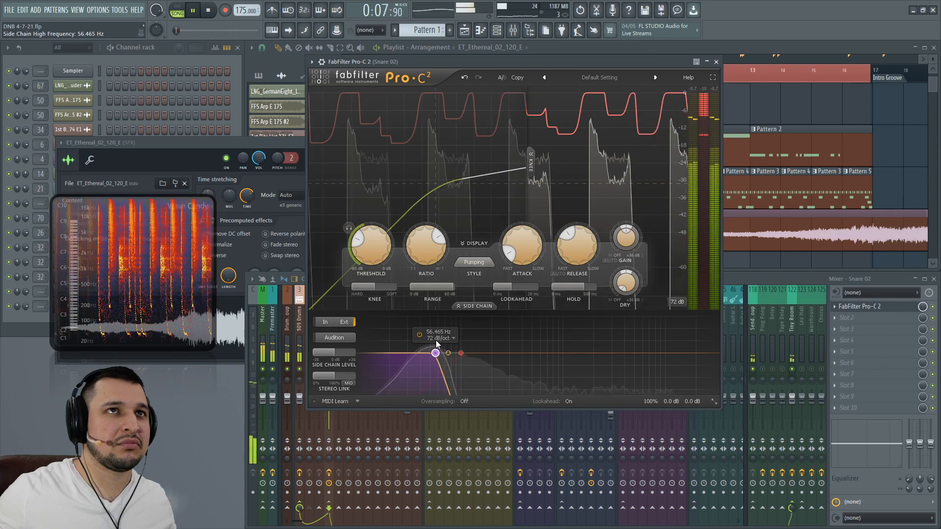
{"action": "left_click_drag", "start_coordinate": [436, 340], "coordinate": [435, 329]}
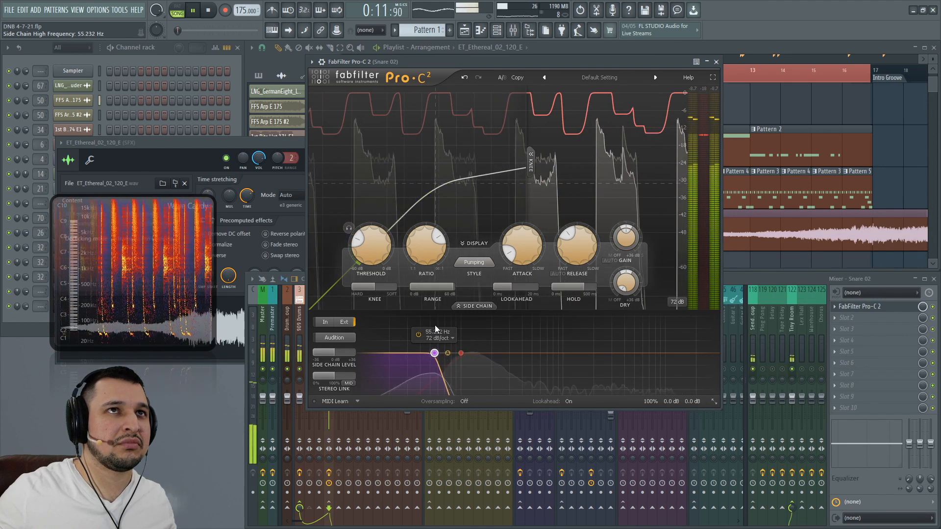
{"action": "left_click", "coordinate": [716, 61]}
{"action": "key", "text": "space"}
Play the full mix to check the ducking, close the ET_Ethereal_02_120_E channel settings, and select Snare 02.
{"action": "key", "text": "space"}
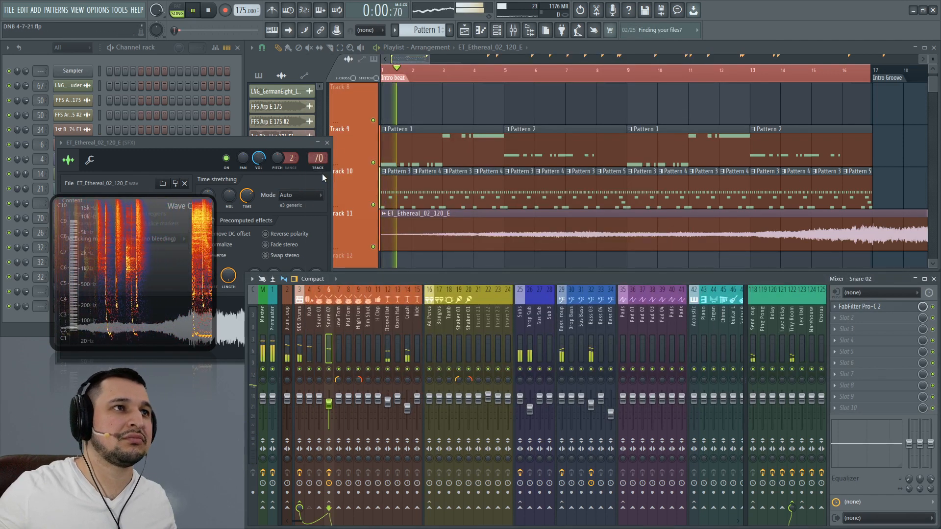
{"action": "left_click", "coordinate": [327, 142]}
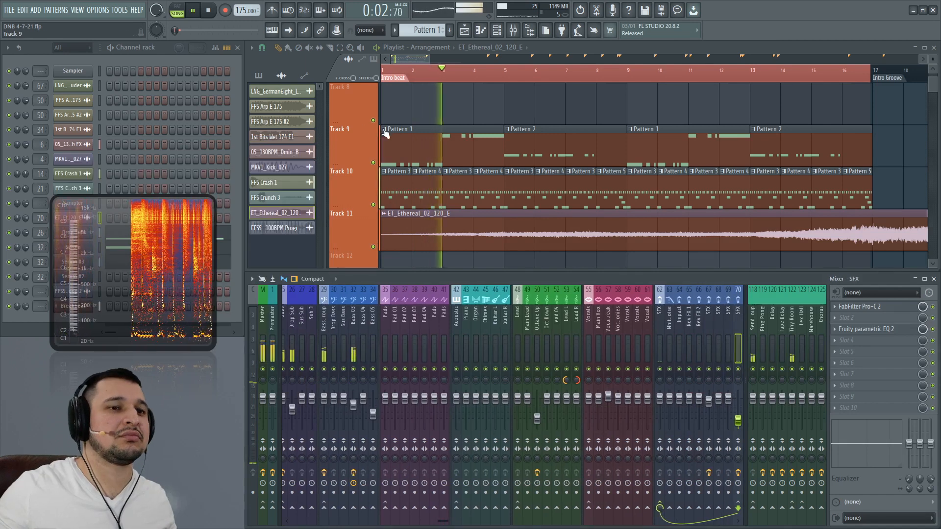
{"action": "scroll", "coordinate": [339, 323], "scroll_direction": "up", "scroll_amount": 8}
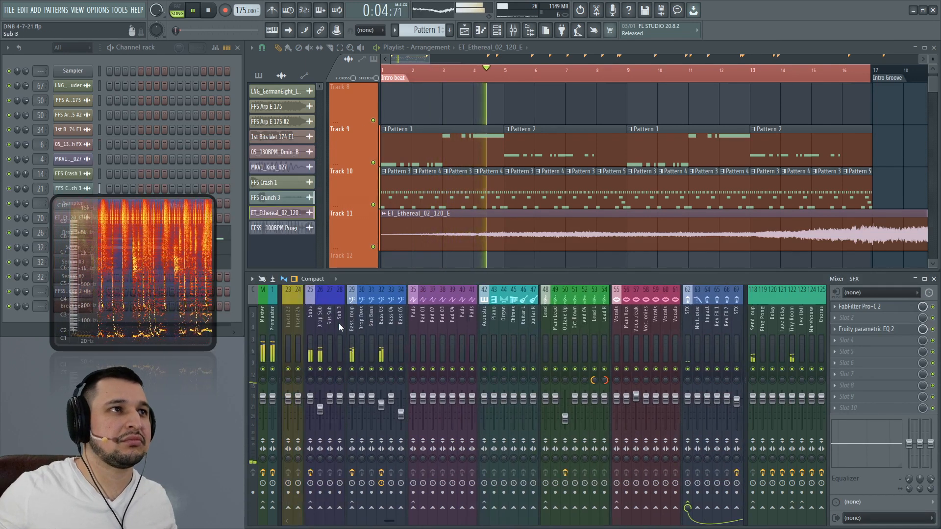
{"action": "left_click", "coordinate": [325, 339]}
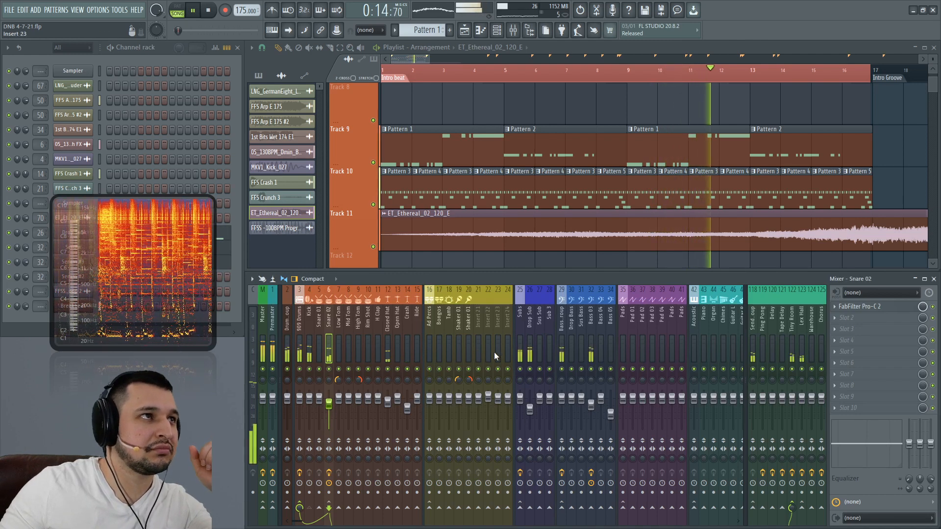
In Bass Group's Pro-C 2, boost the side-chain mid band about 21.8 dB at 27 Hz with Q 5.4, and lower the side-chain high frequency.
{"action": "left_click", "coordinate": [562, 338]}
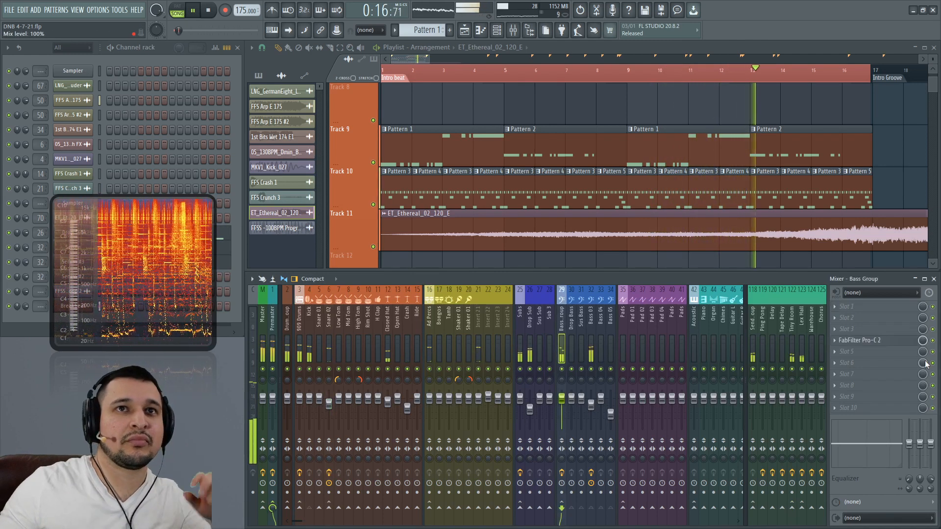
{"action": "left_click", "coordinate": [859, 340]}
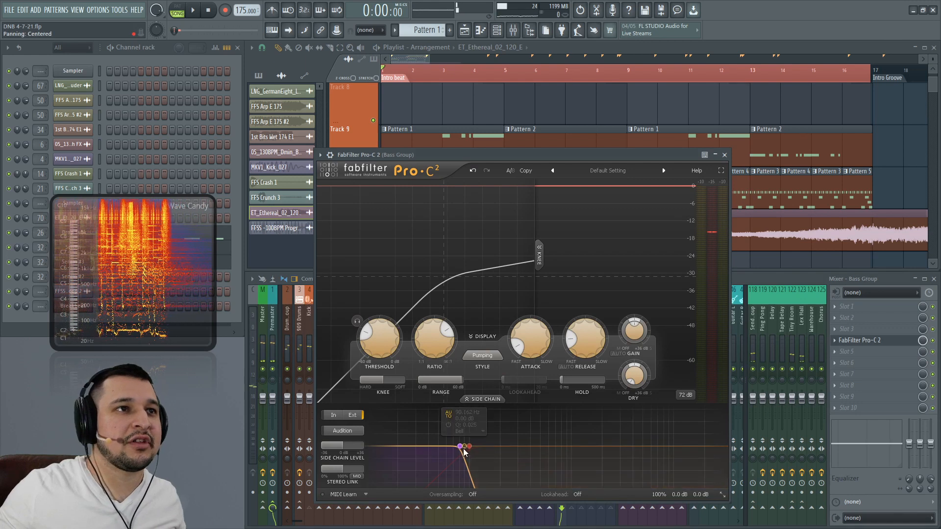
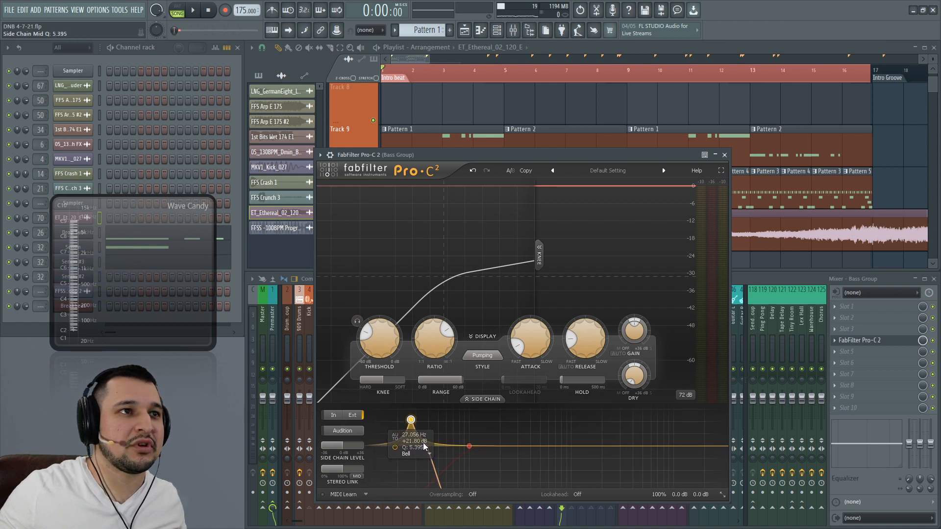
{"action": "left_click", "coordinate": [724, 155]}
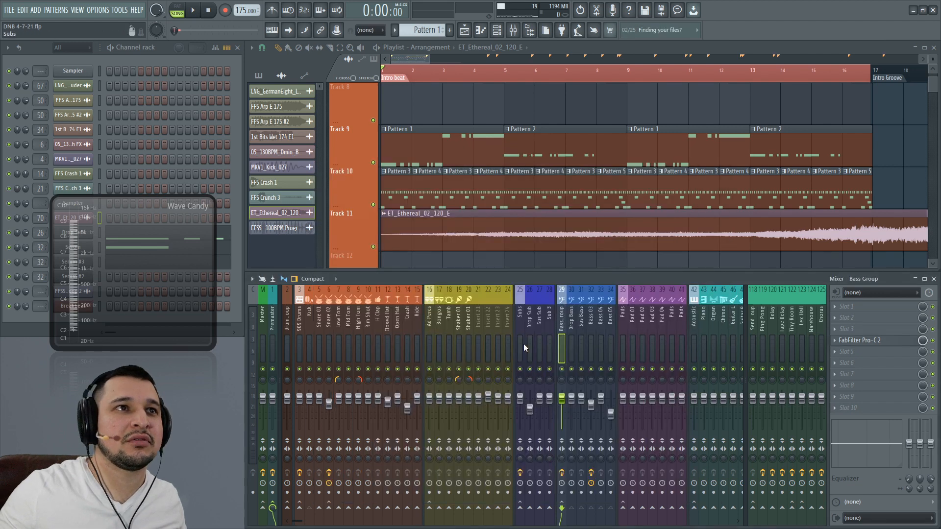
Boost the side-chain mid band in Subs' Pro-C 2 as a narrow low-frequency bell with Q 15 and play the mix.
{"action": "left_click", "coordinate": [860, 306]}
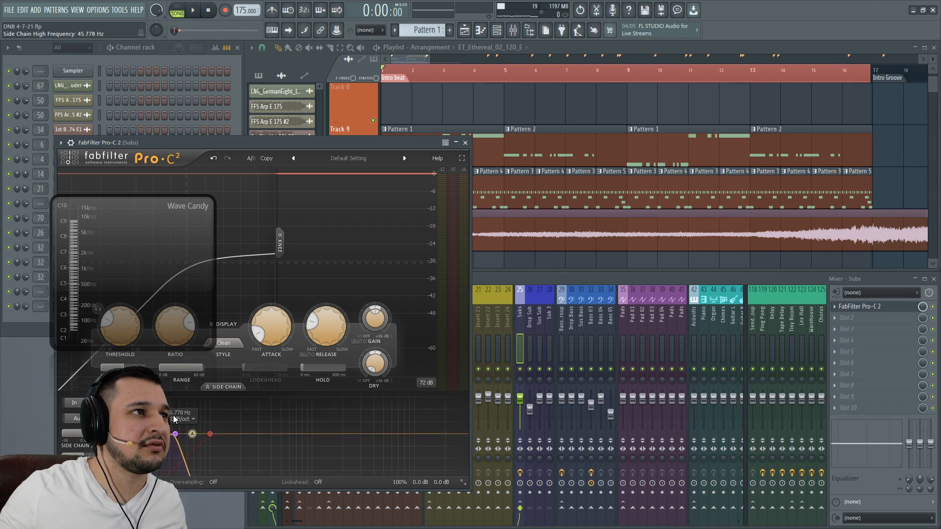
{"action": "left_click_drag", "start_coordinate": [192, 434], "coordinate": [191, 411]}
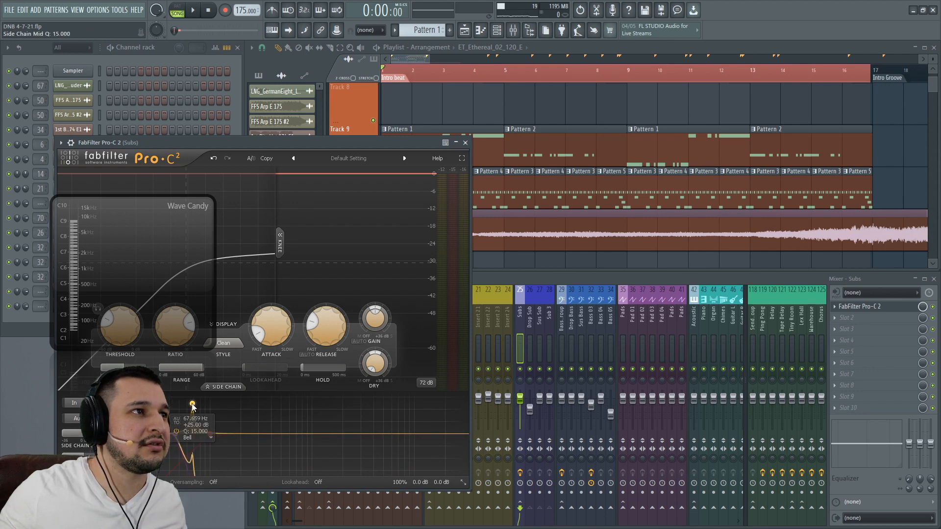
{"action": "key", "text": "space"}
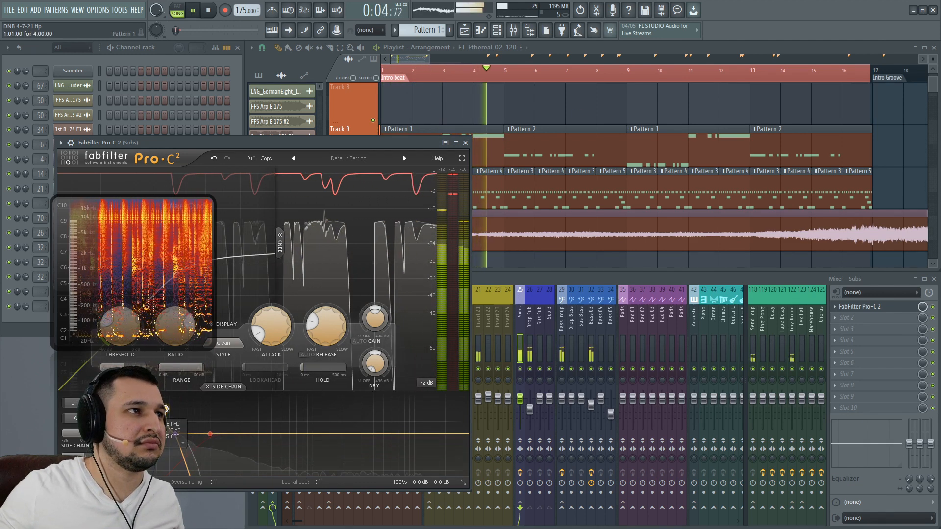
{"action": "scroll", "coordinate": [164, 411], "scroll_direction": "down", "scroll_amount": 3}
{"action": "scroll", "coordinate": [165, 412], "scroll_direction": "down", "scroll_amount": 3}
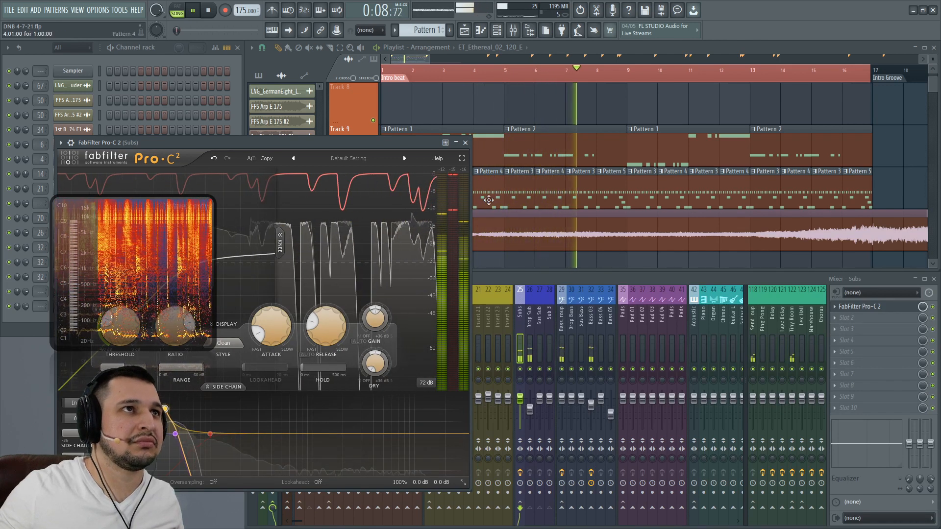
Close Subs' Pro-C 2, move the Wave Candy display aside, and listen to the mix before stopping playback.
{"action": "left_click", "coordinate": [466, 143]}
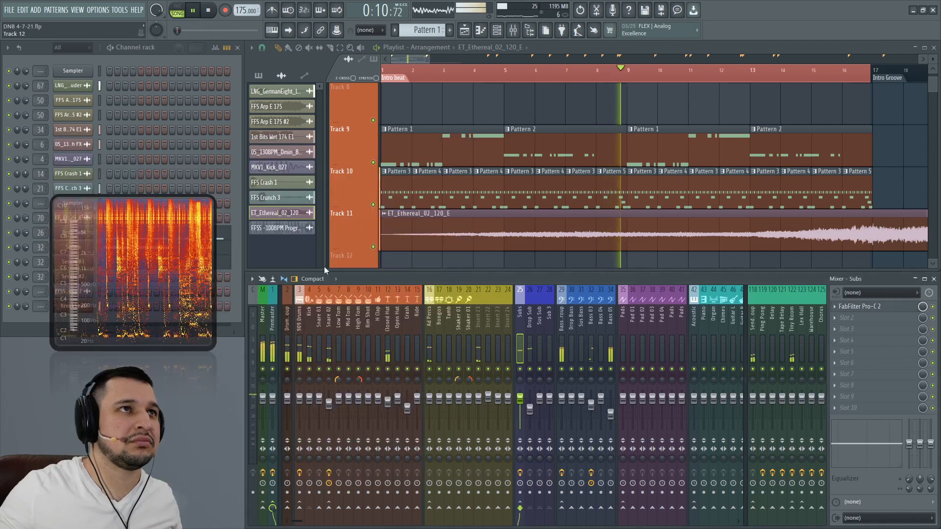
{"action": "left_click_drag", "start_coordinate": [159, 400], "coordinate": [147, 261]}
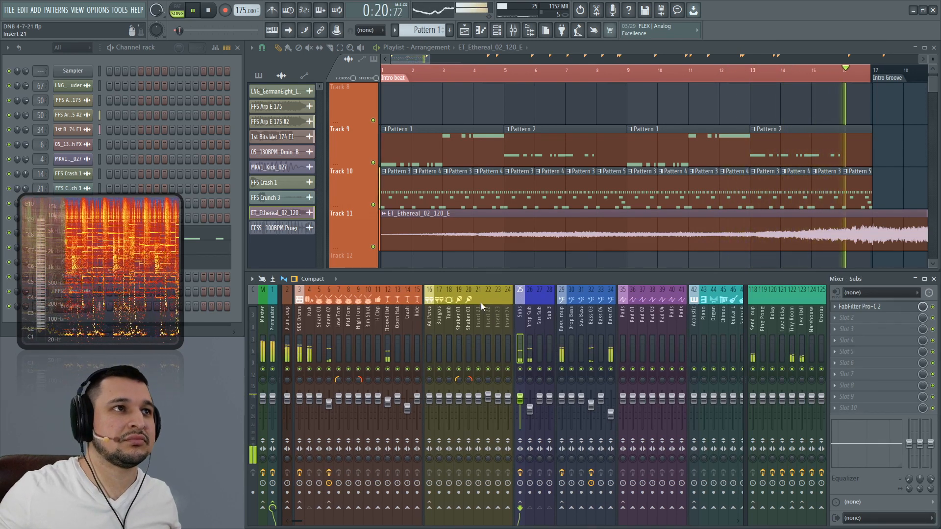
{"action": "key", "text": "space"}
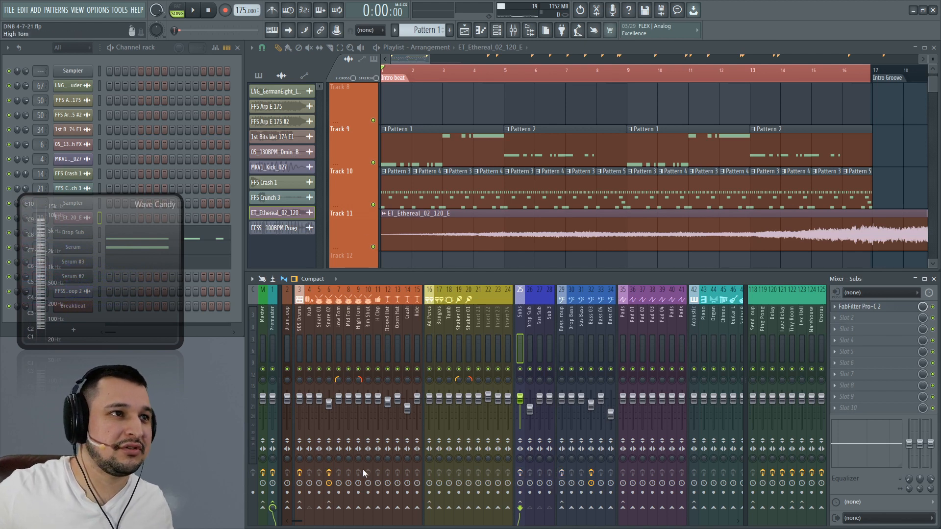
Bypass the effects on Snare 02, Subs, Bass Group and the ducked SFX track, and play the mix without ducking.
{"action": "scroll", "coordinate": [415, 328], "scroll_direction": "down", "scroll_amount": 10}
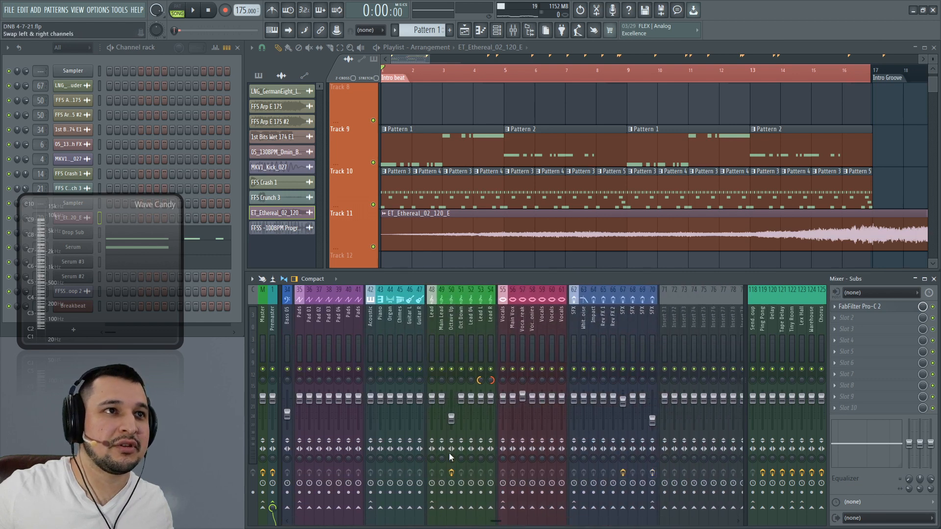
{"action": "scroll", "coordinate": [452, 329], "scroll_direction": "up", "scroll_amount": 10}
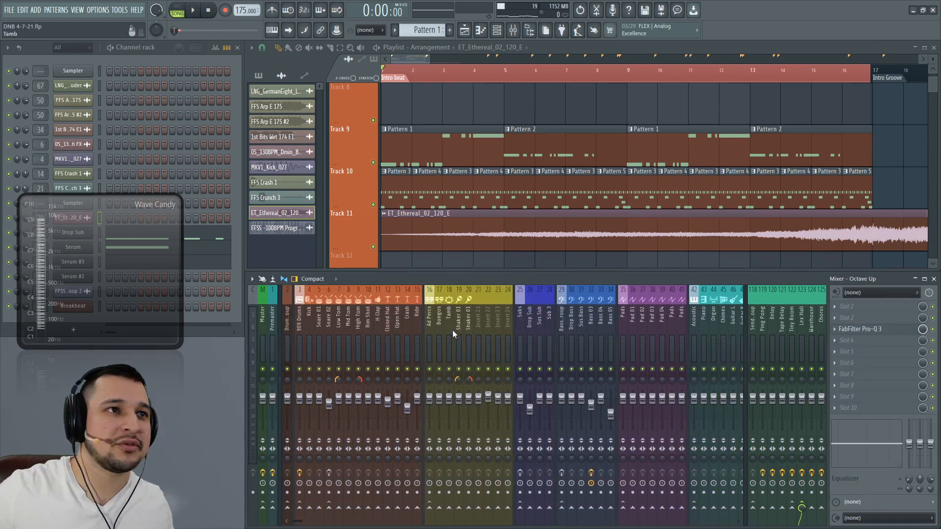
{"action": "key", "text": "space"}
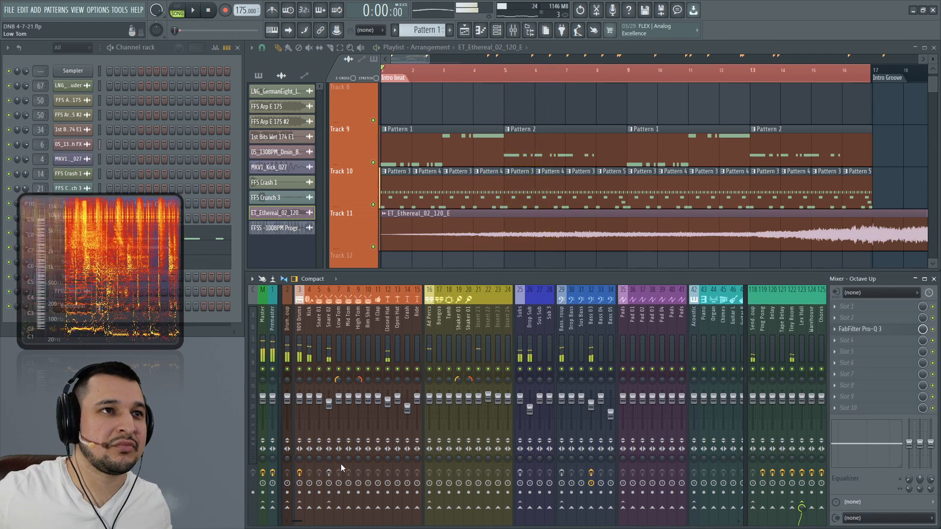
{"action": "key", "text": "space"}
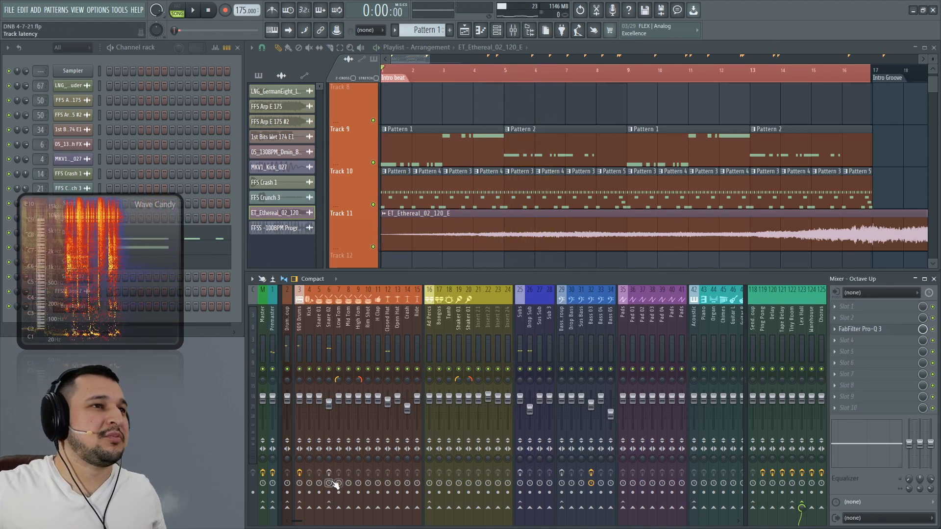
Re-enable the effects on Snare 02, Subs, Bass Group and the ducked SFX track, and play the mix again.
{"action": "left_click", "coordinate": [329, 473]}
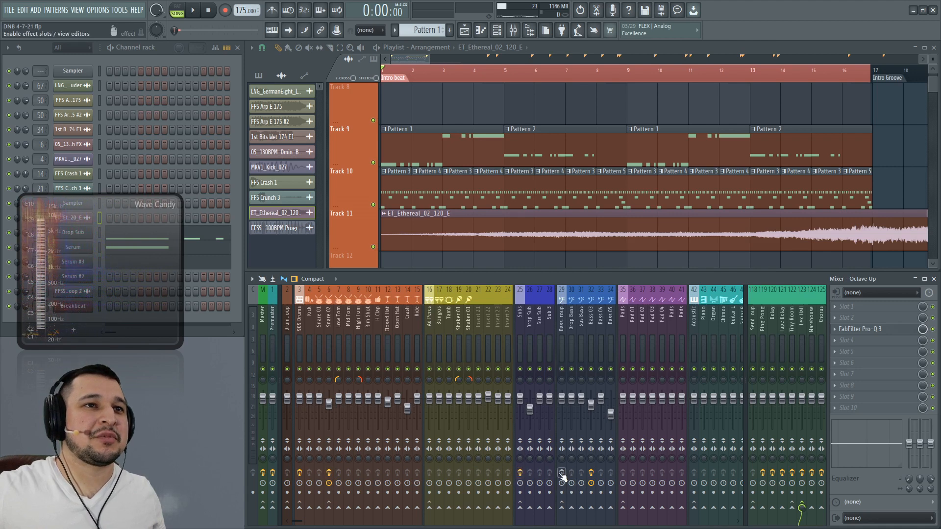
{"action": "scroll", "coordinate": [574, 338], "scroll_direction": "down", "scroll_amount": 5}
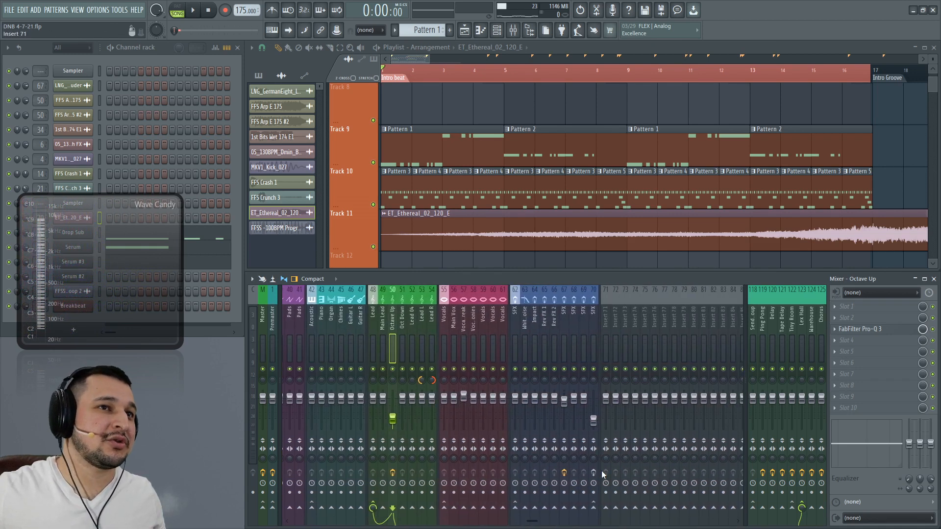
{"action": "scroll", "coordinate": [555, 313], "scroll_direction": "up", "scroll_amount": 5}
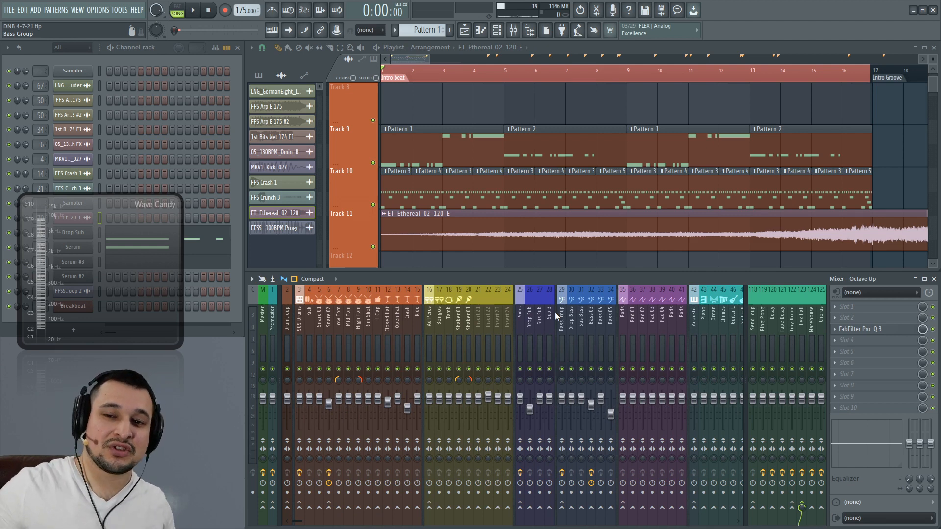
{"action": "key", "text": "space"}
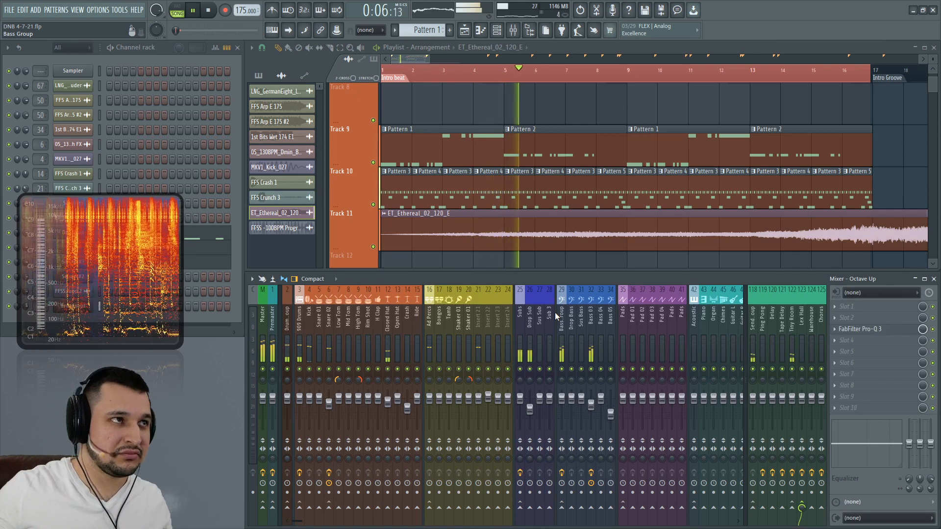
Open Subs' Pro-C 2 and try releases of about 712 and 450 ms during playback.
{"action": "left_click", "coordinate": [530, 349]}
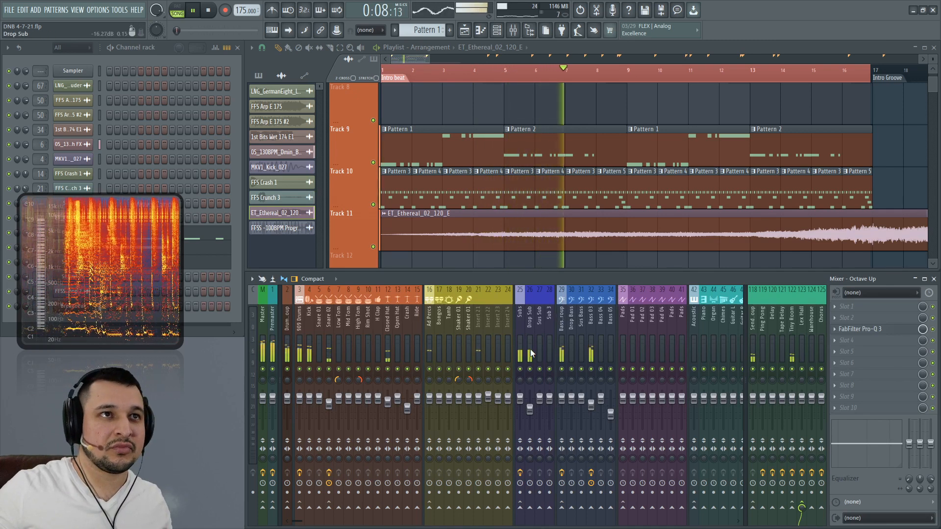
{"action": "key", "text": "space"}
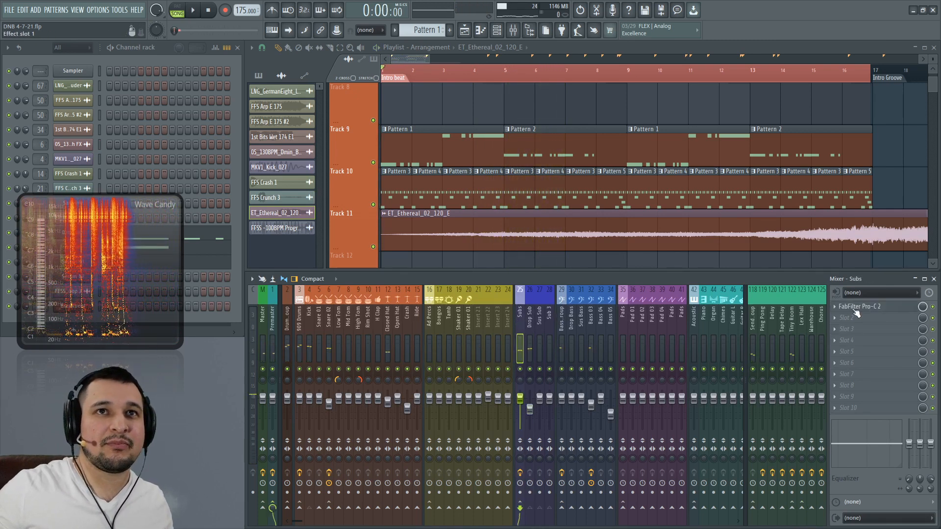
{"action": "left_click", "coordinate": [862, 307]}
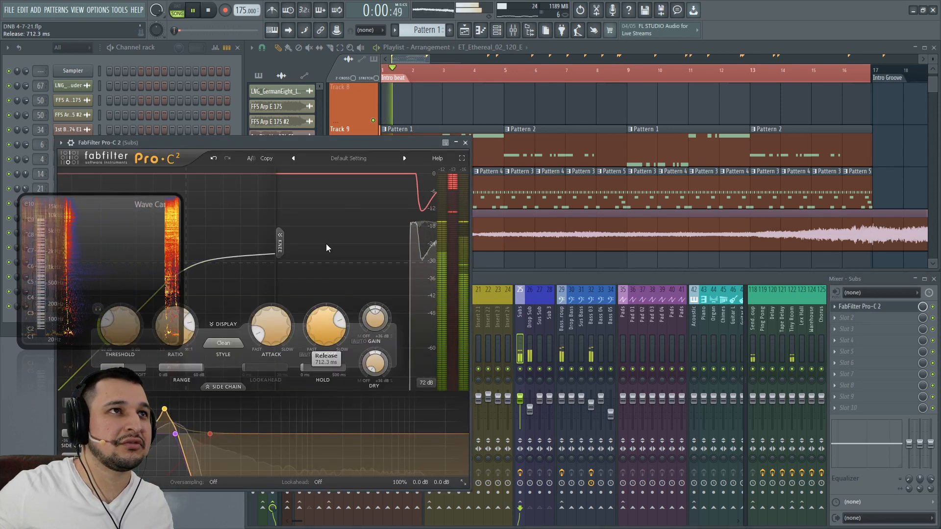
{"action": "mouse_move", "coordinate": [316, 337]}
{"action": "left_mouse_down"}
{"action": "mouse_move", "coordinate": [321, 356]}
{"action": "mouse_move", "coordinate": [314, 343]}
{"action": "left_mouse_up"}
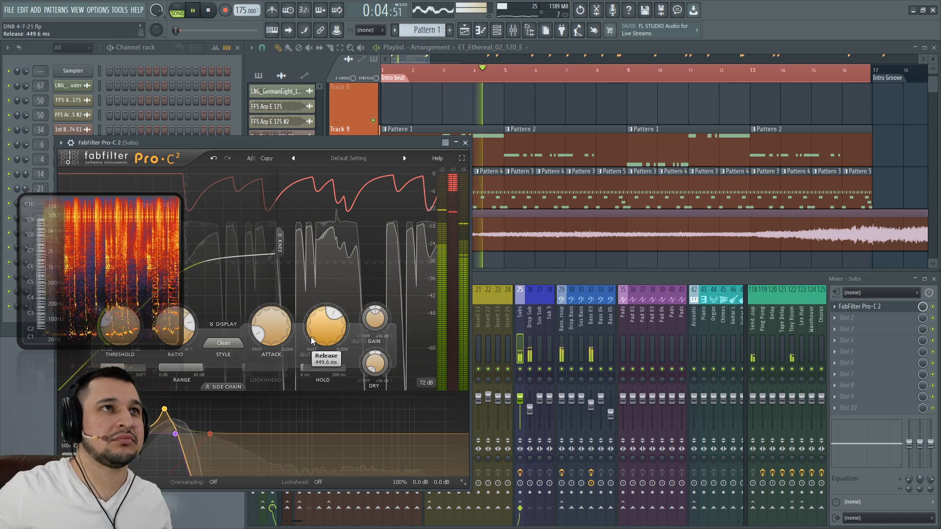
Set Subs' Pro-C 2 to the Pumping style with a 0.005 ms attack and a release of about 113 ms.
{"action": "left_click", "coordinate": [216, 343]}
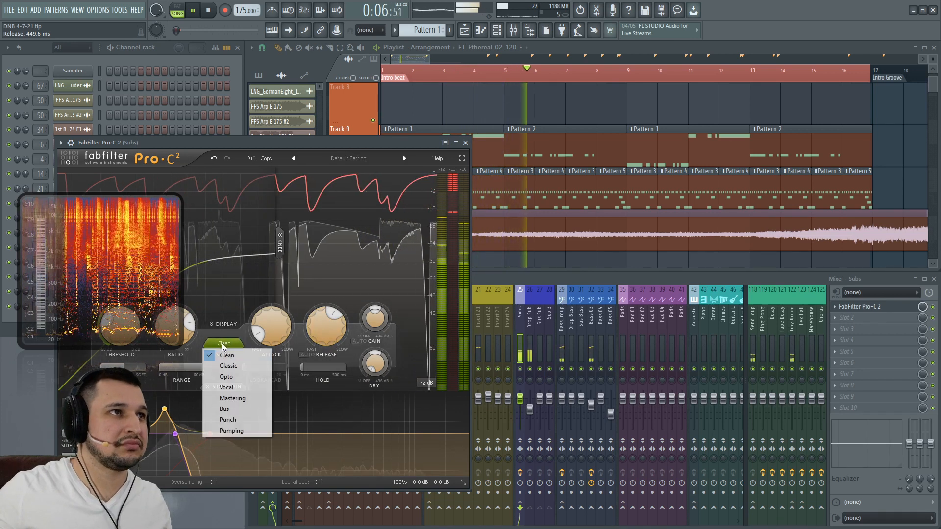
{"action": "left_click", "coordinate": [218, 430]}
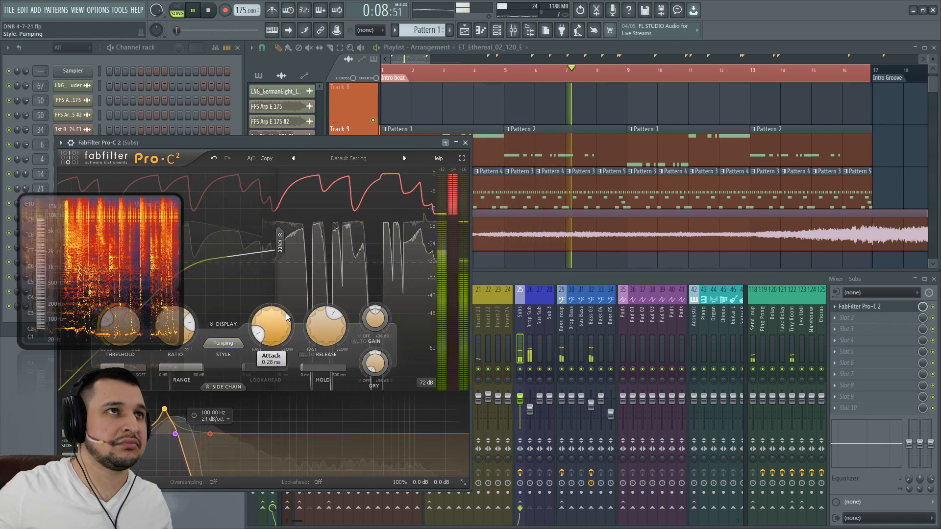
{"action": "left_click_drag", "start_coordinate": [325, 327], "coordinate": [314, 357]}
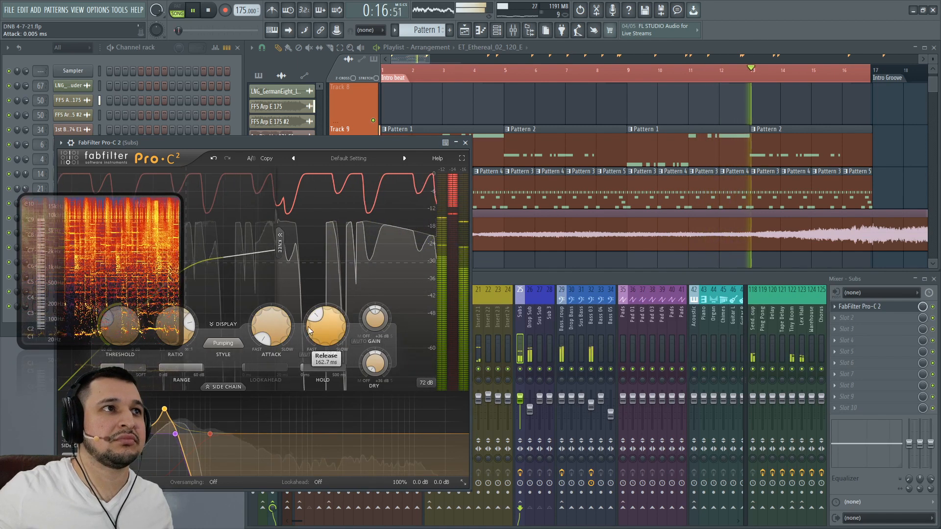
Open Bass Group's Pro-C 2 and replay the mix from the start to check its gain reduction.
{"action": "left_click", "coordinate": [564, 337]}
{"action": "key", "text": "space"}
{"action": "left_click", "coordinate": [865, 340]}
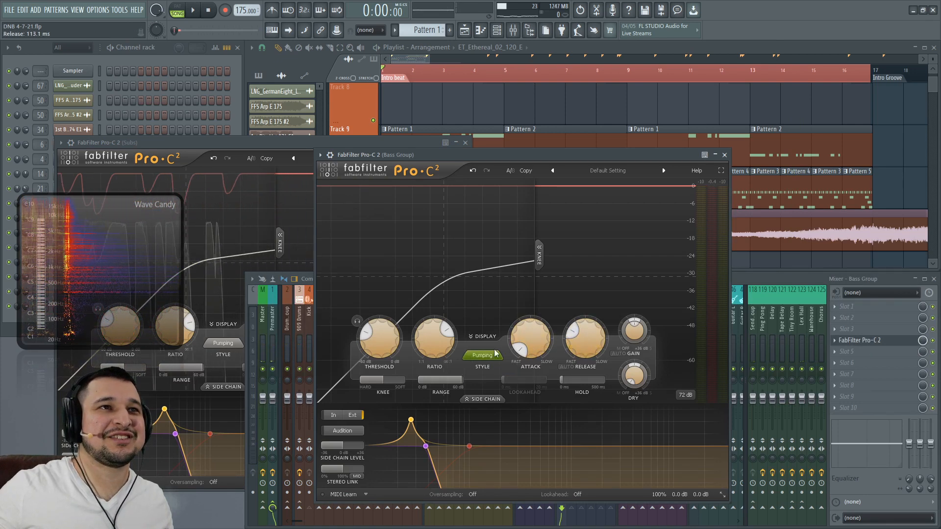
{"action": "key", "text": "space"}
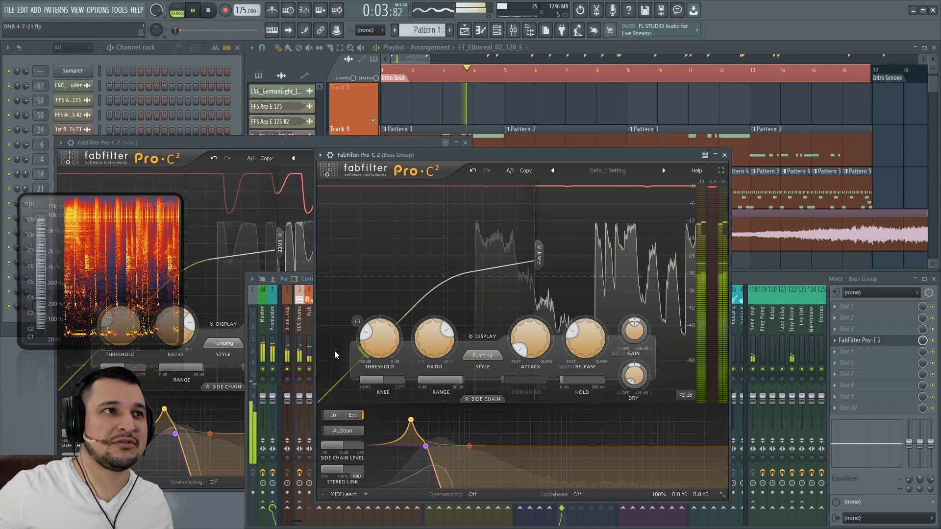
{"action": "key", "text": "space"}
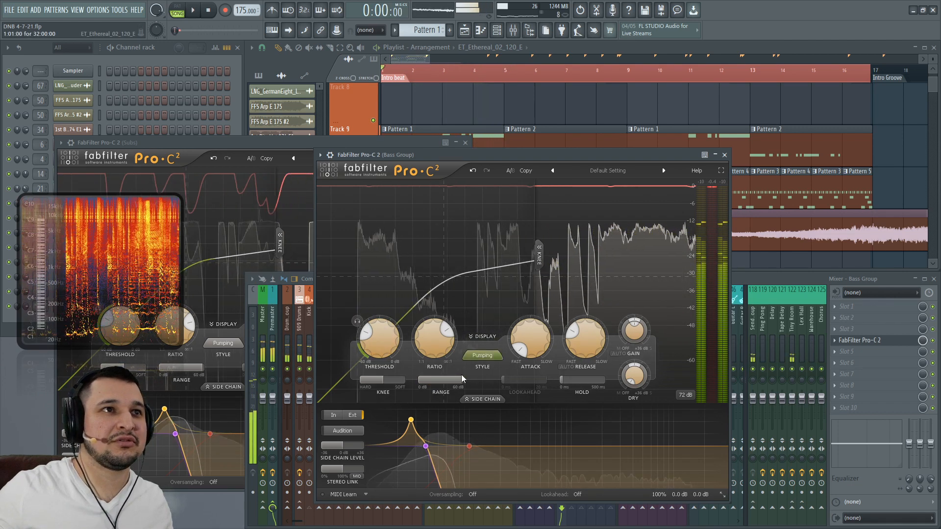
{"action": "key", "text": "space"}
Lower Bass Group's Pro-C 2 threshold to about -51.8 dB and shift its side-chain bell boost to a slightly higher frequency.
{"action": "mouse_move", "coordinate": [372, 361]}
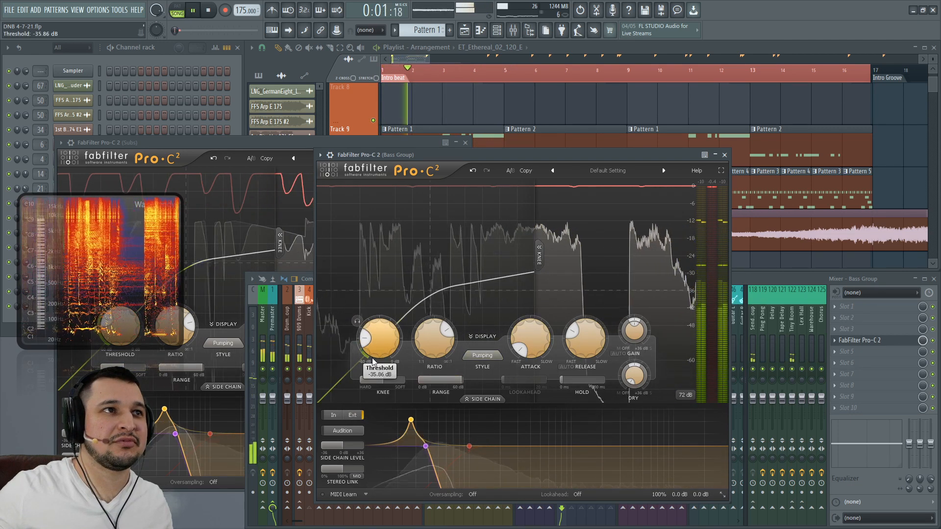
{"action": "left_click_drag", "start_coordinate": [372, 362], "coordinate": [373, 372]}
{"action": "mouse_move", "coordinate": [413, 420]}
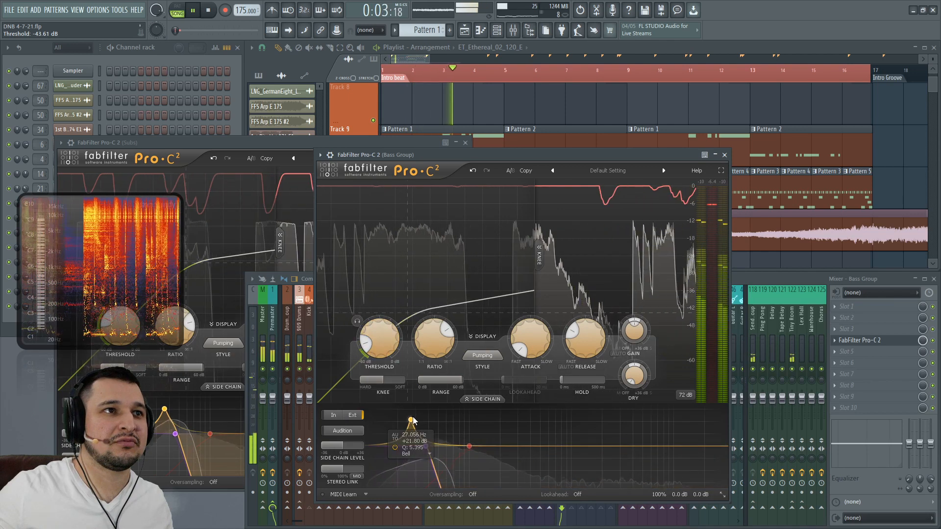
{"action": "left_click_drag", "start_coordinate": [413, 421], "coordinate": [427, 425]}
{"action": "left_click_drag", "start_coordinate": [382, 341], "coordinate": [382, 353]}
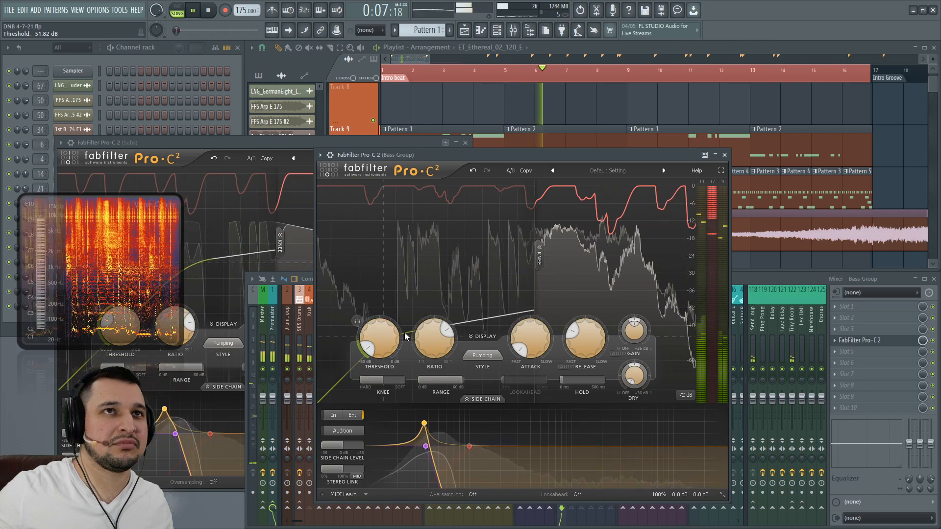
Set Bass Group's Pro-C 2 release to about 84.8 ms, raise its threshold, and set the side-chain high frequency to about 44.8 Hz.
{"action": "left_click_drag", "start_coordinate": [577, 349], "coordinate": [578, 365]}
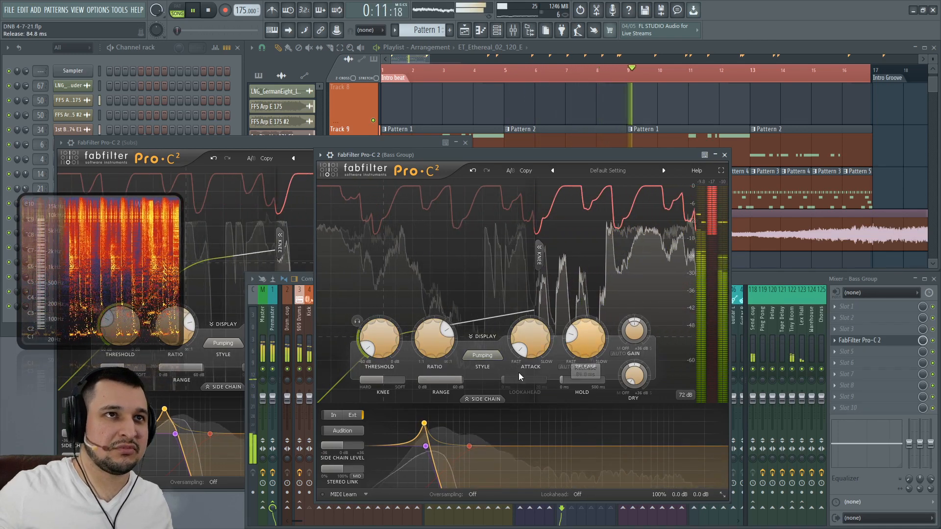
{"action": "left_click_drag", "start_coordinate": [370, 349], "coordinate": [368, 338]}
{"action": "left_click_drag", "start_coordinate": [426, 446], "coordinate": [433, 446]}
{"action": "key", "text": "space"}
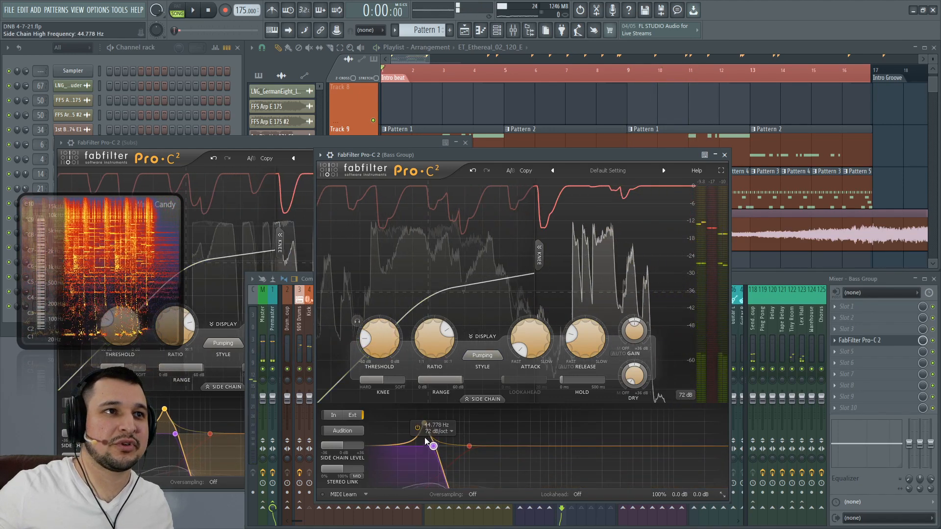
{"action": "key", "text": "space"}
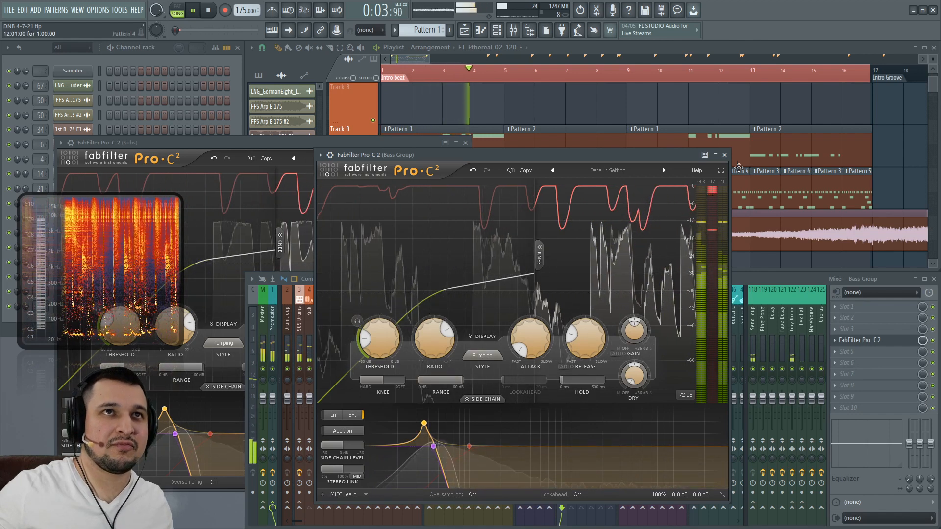
Close the Bass Group and Subs Pro-C 2 windows and stop playback.
{"action": "left_click", "coordinate": [724, 154]}
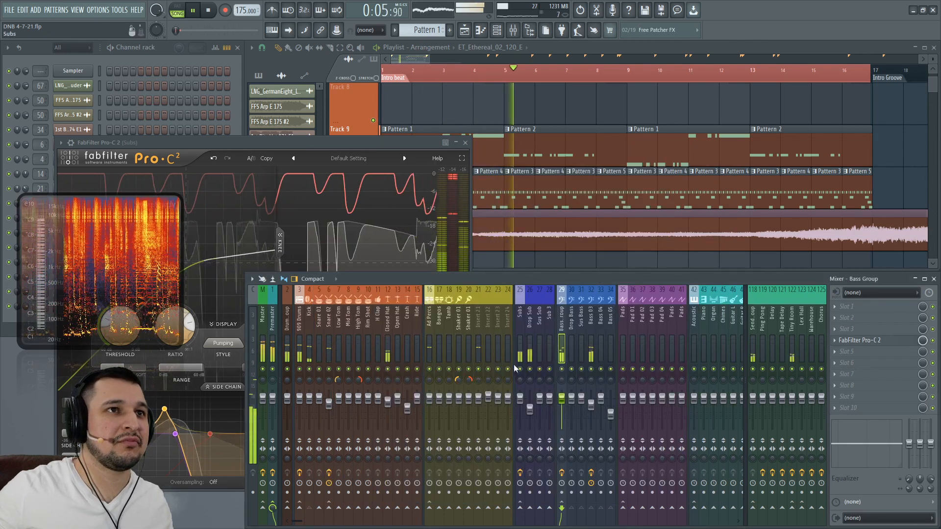
{"action": "key", "text": "space"}
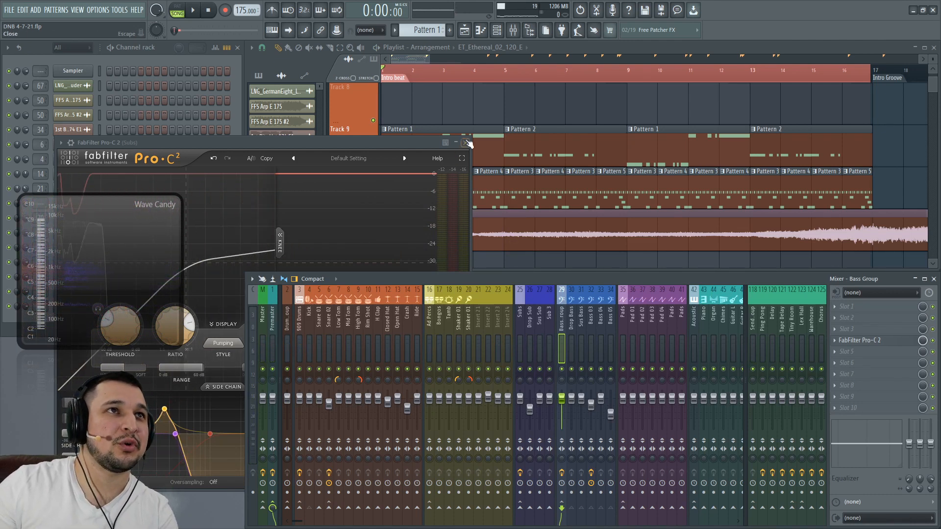
{"action": "left_click", "coordinate": [467, 142]}
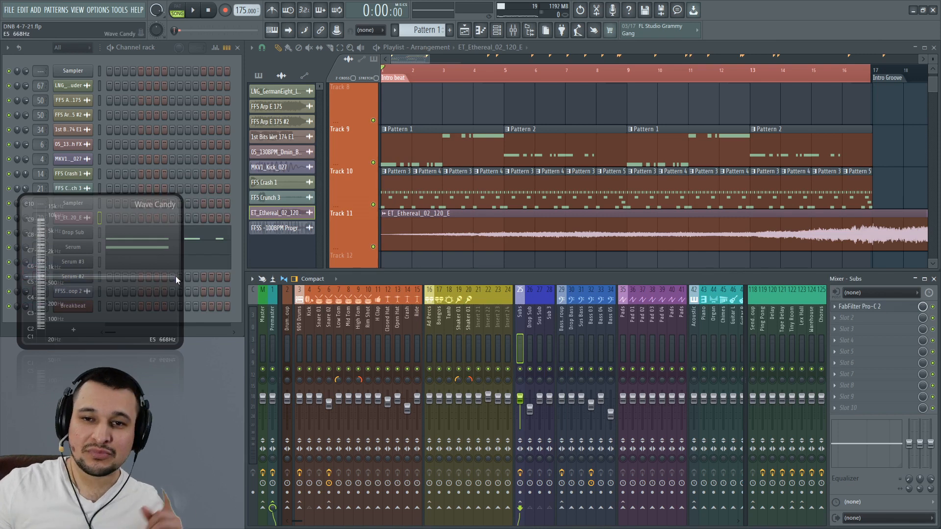
View the effect slots of the Kick, 909 Drums and Premaster tracks, and reopen Bass Group's Pro-C 2.
{"action": "left_click", "coordinate": [310, 321]}
{"action": "left_click", "coordinate": [297, 330]}
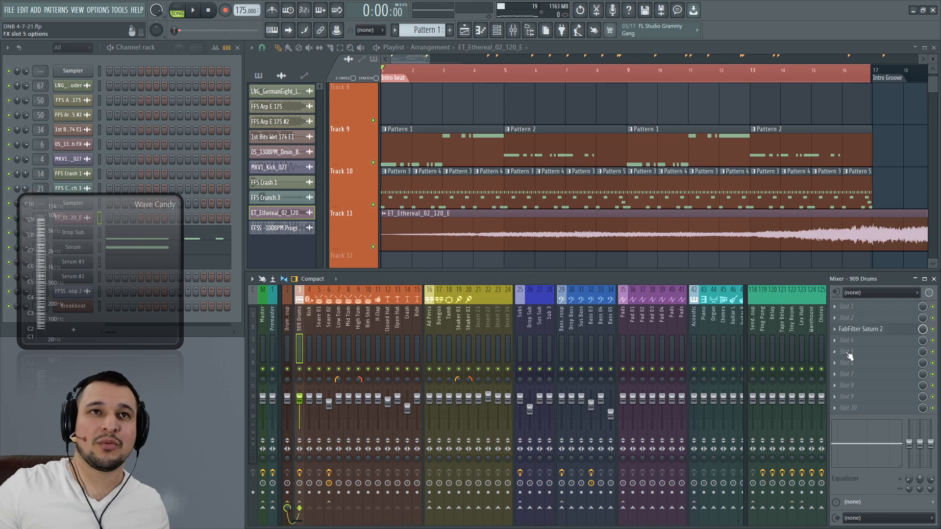
{"action": "left_click", "coordinate": [273, 323]}
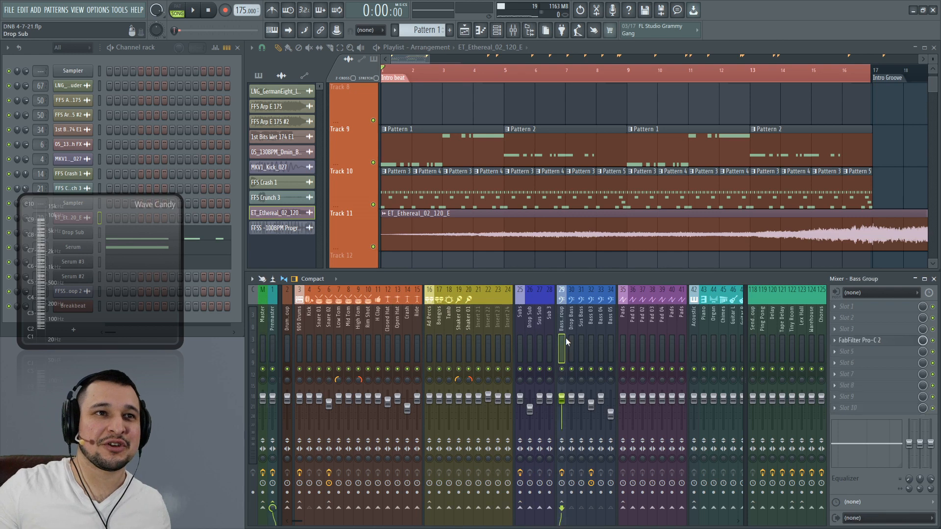
{"action": "left_click", "coordinate": [882, 342]}
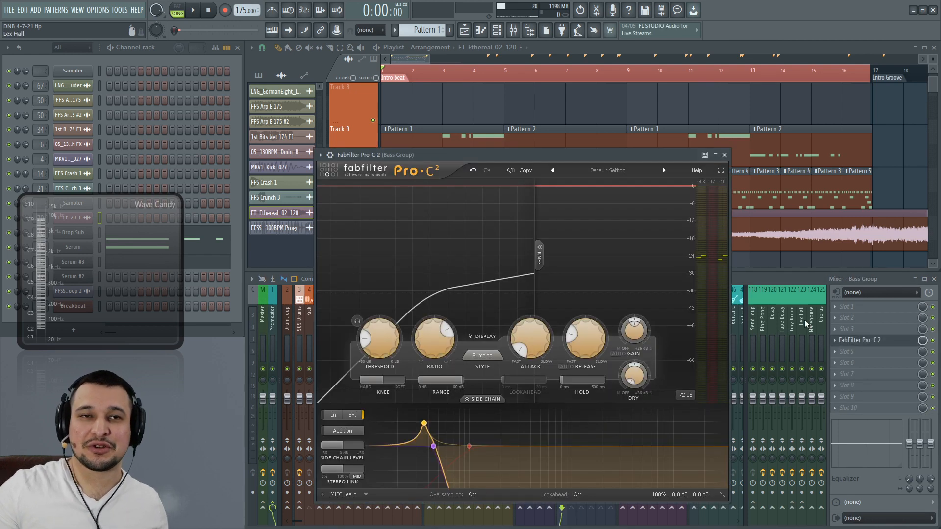